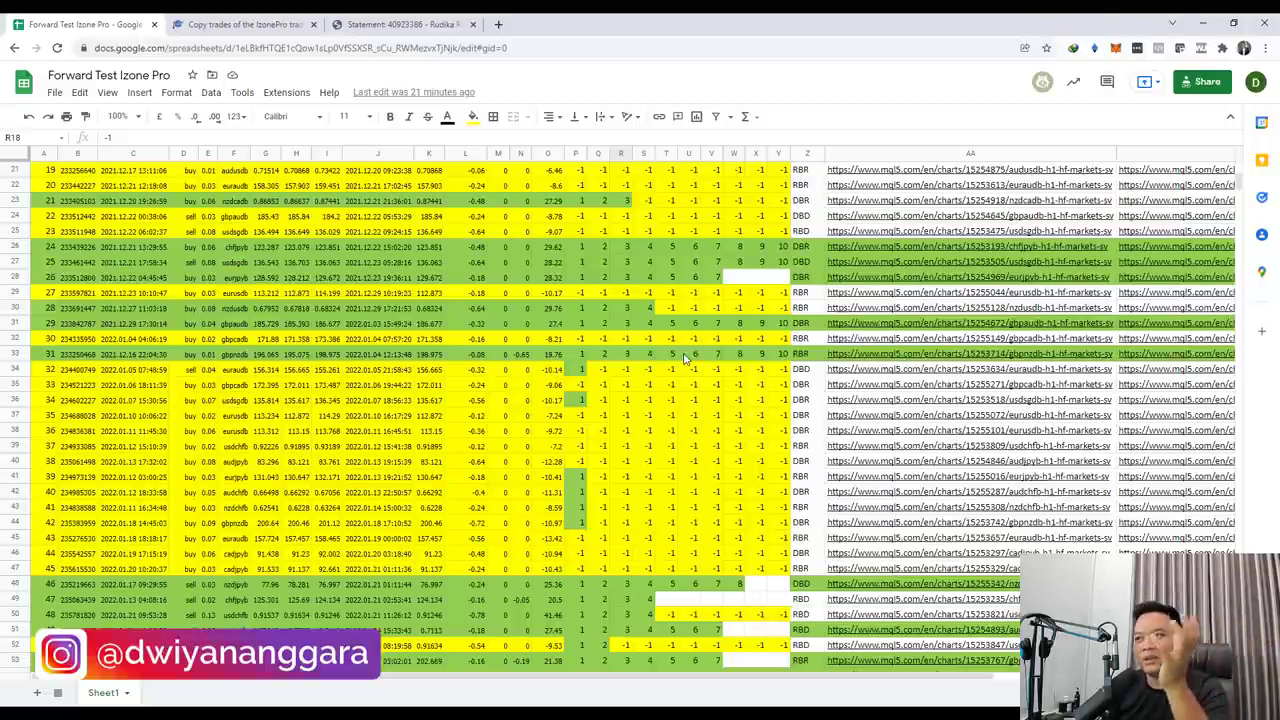
Examine the TP 1 through TP10 results of the first trade in row 3
scroll(680, 360, up, 7)
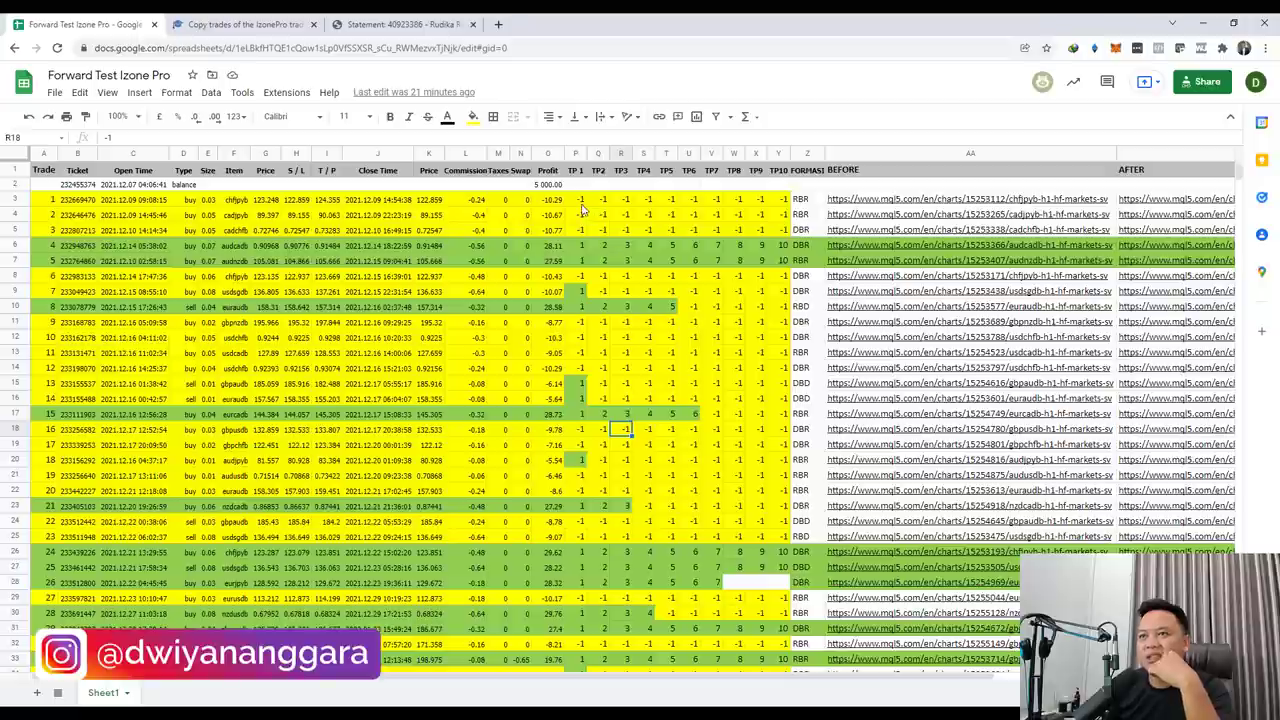
click(578, 201)
click(779, 200)
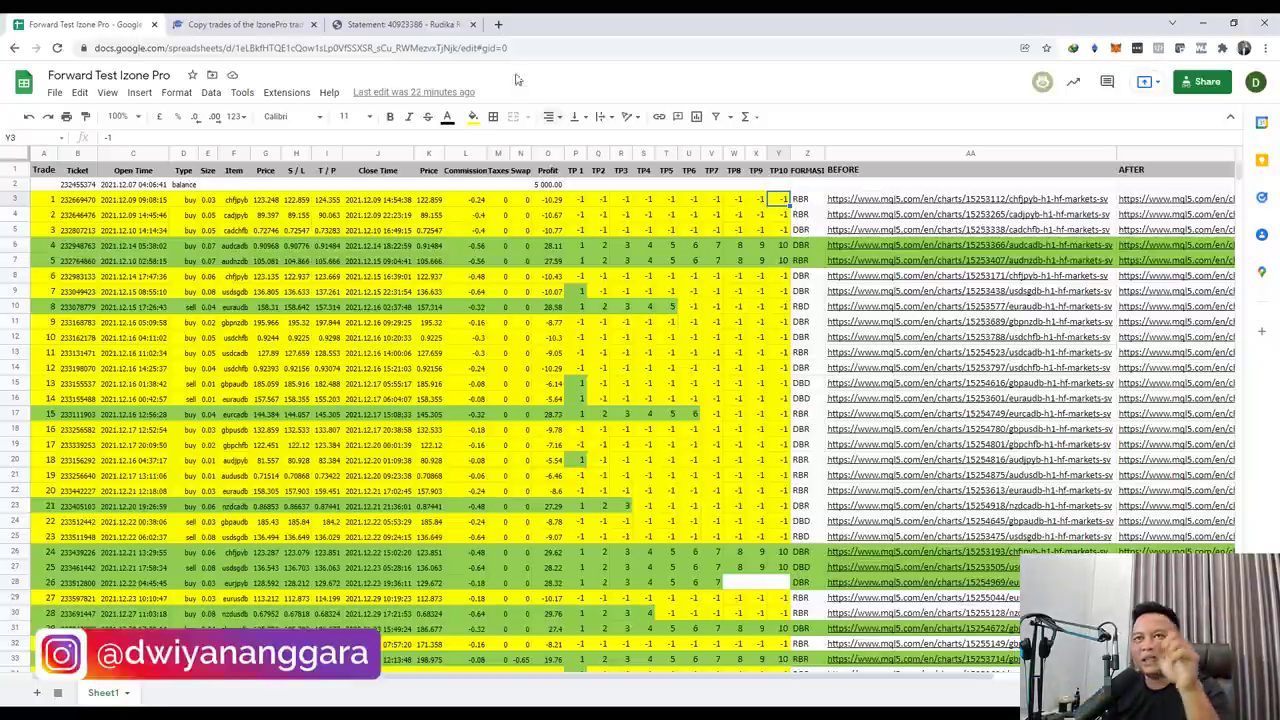
click(485, 48)
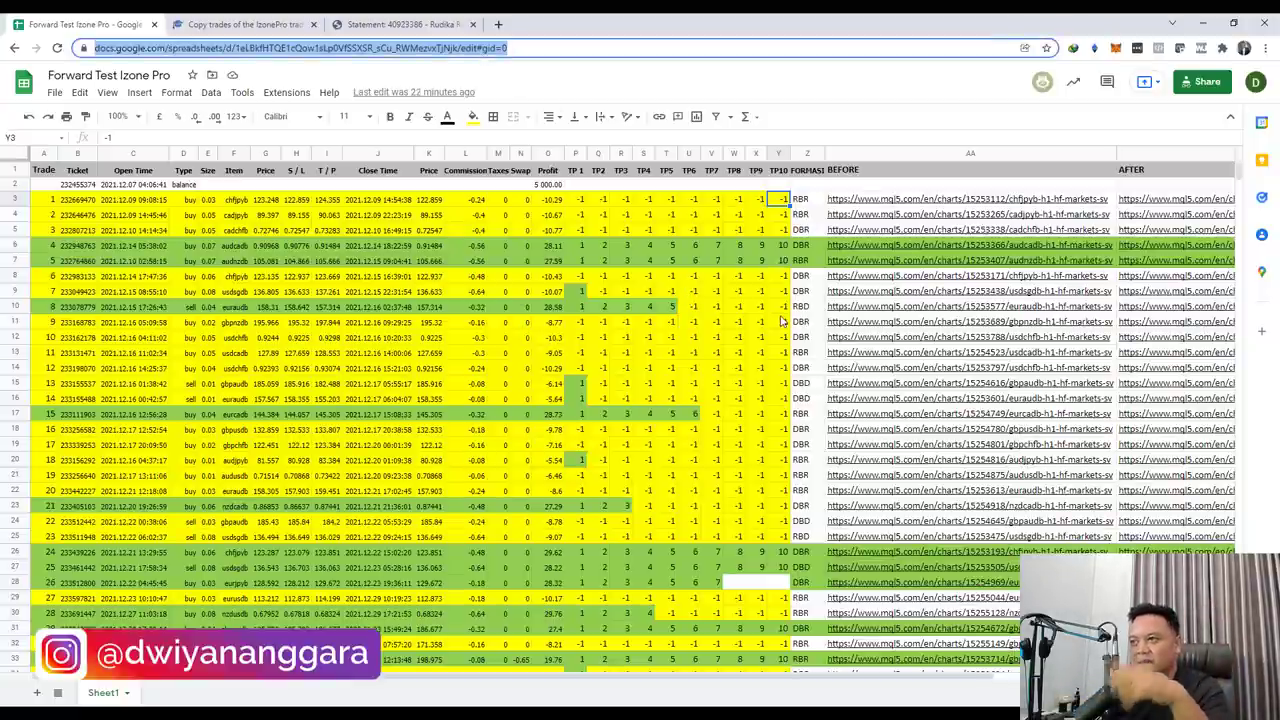
click(758, 292)
scroll(818, 338, down, 2)
scroll(818, 338, up, 2)
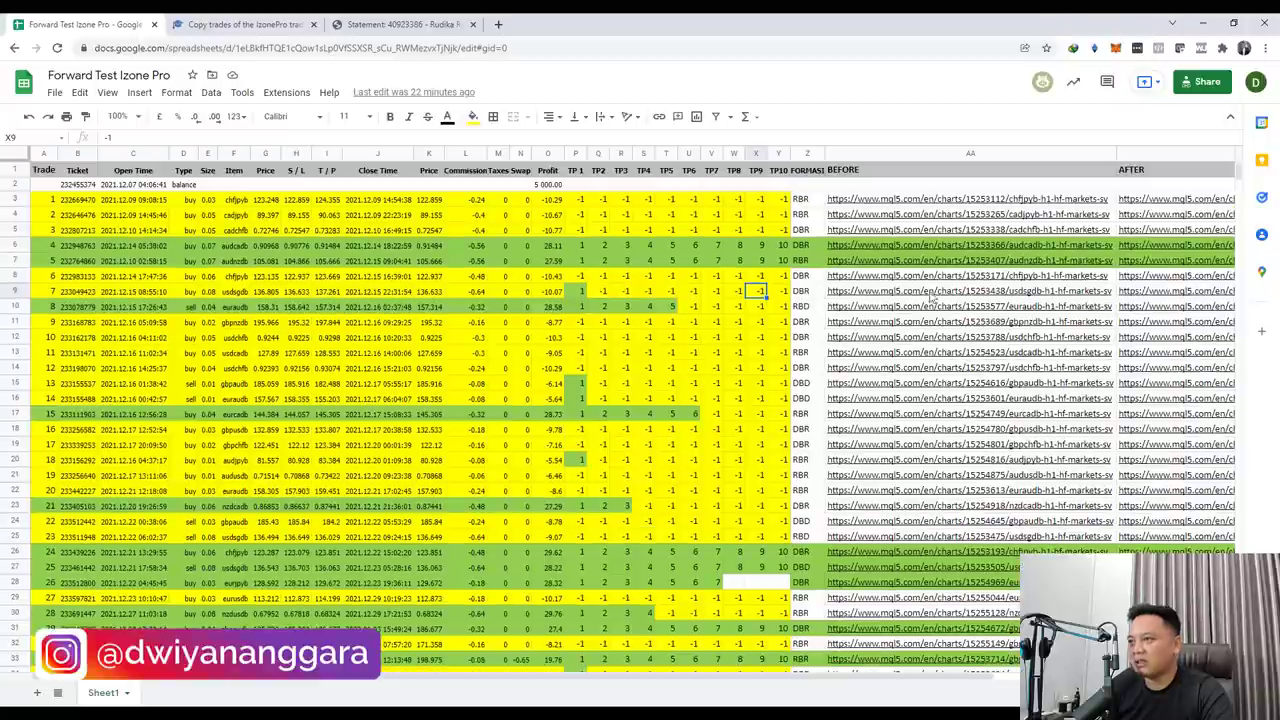
View the BEFORE chart of the EURAUD trade in row 65 and return to the spreadsheet
scroll(829, 418, down, 5)
scroll(829, 418, down, 10)
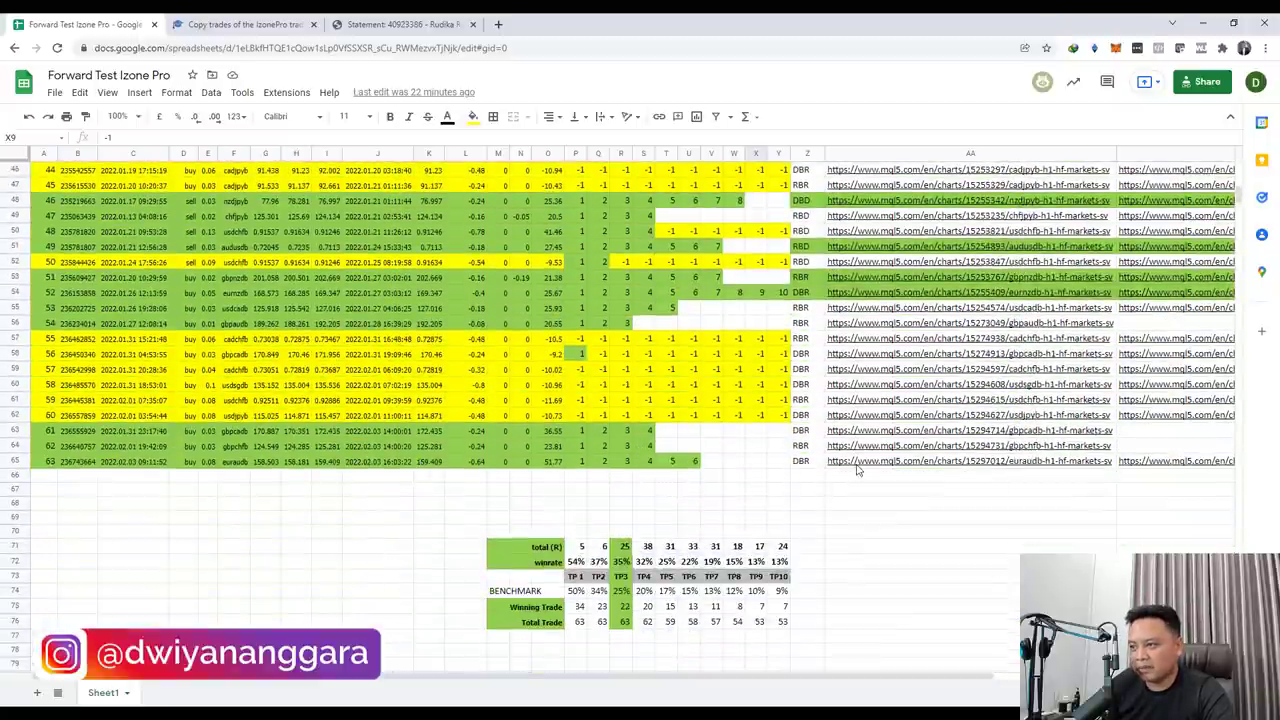
mouse_move(864, 468)
click(885, 488)
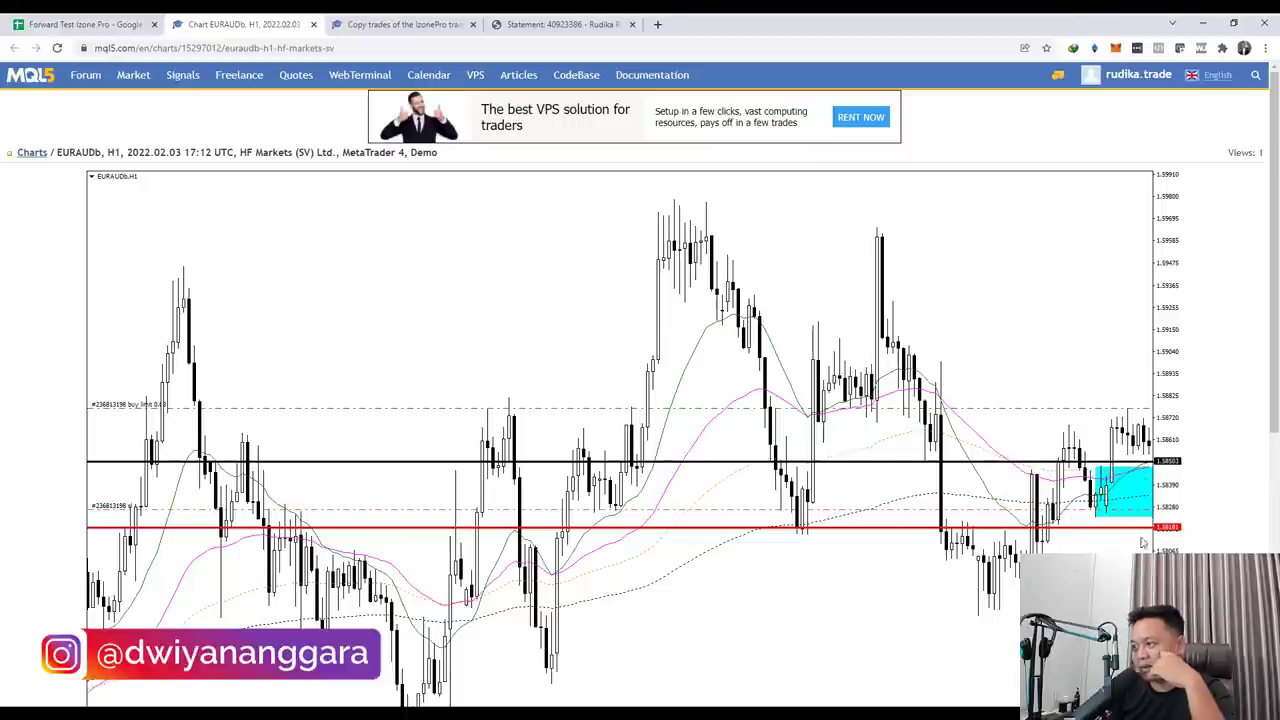
click(64, 22)
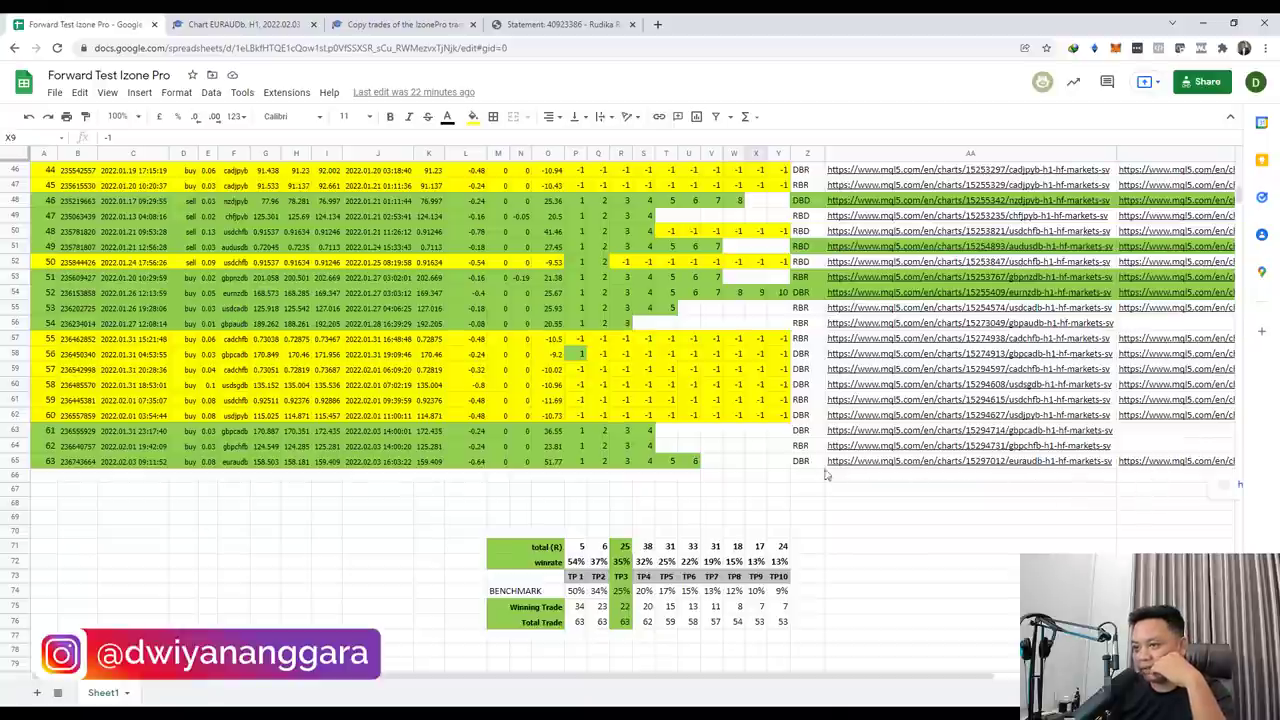
Switch to MetaTrader 4 and draw the entry, stop loss and risk-reward levels over the latest zone on the EURAUD H1 chart
key(alt+Tab)
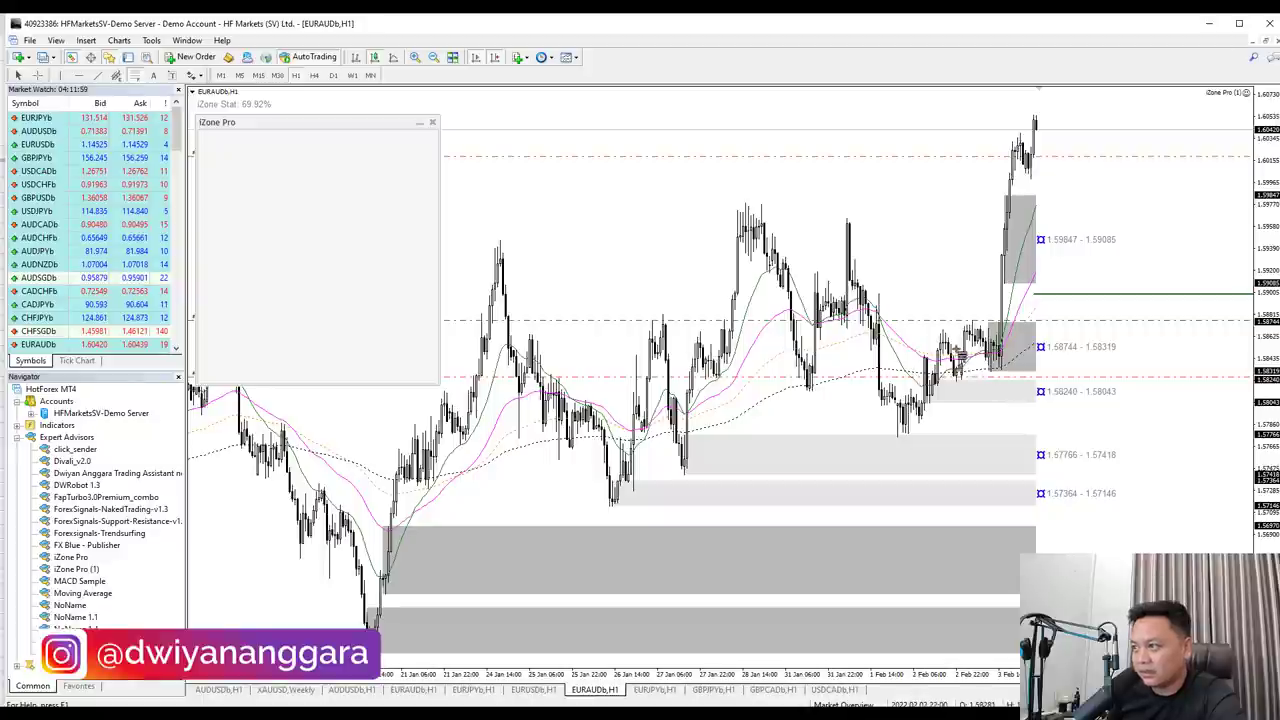
drag(983, 347, 993, 392)
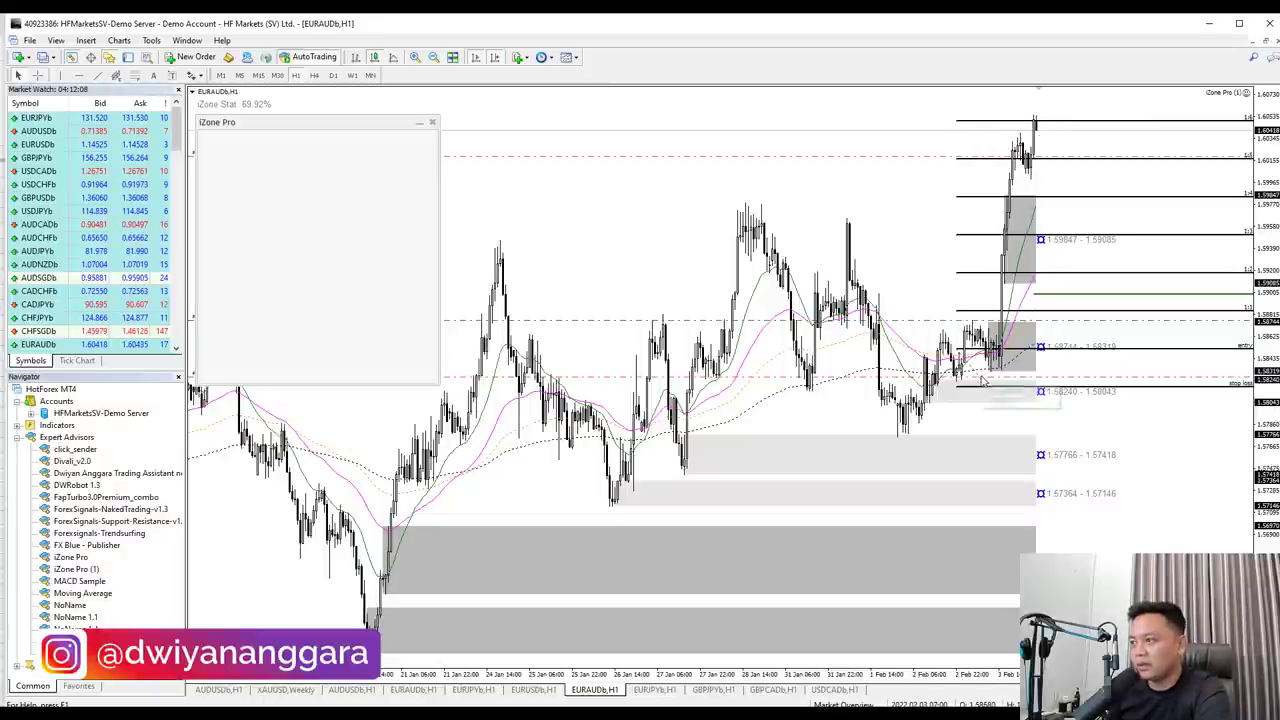
click(940, 390)
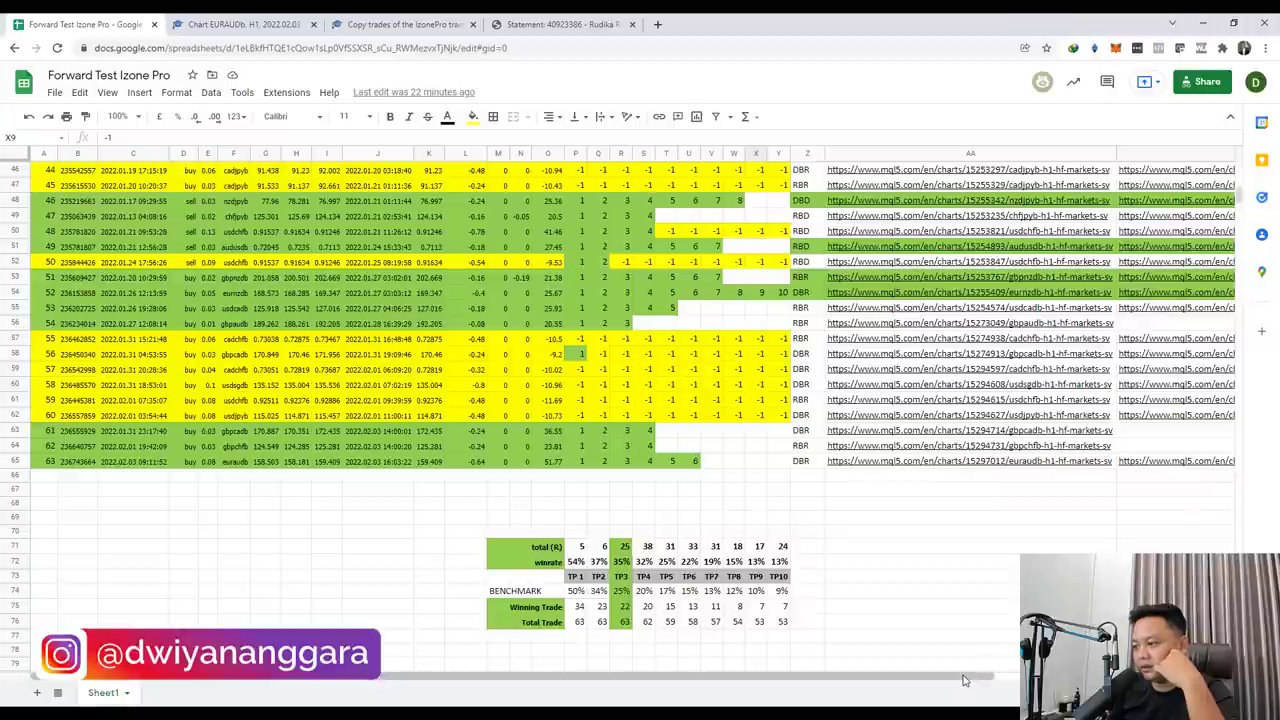
Open the AFTER chart of the EURAUD trade in row 65 and compare it with its BEFORE chart
drag(966, 682, 988, 678)
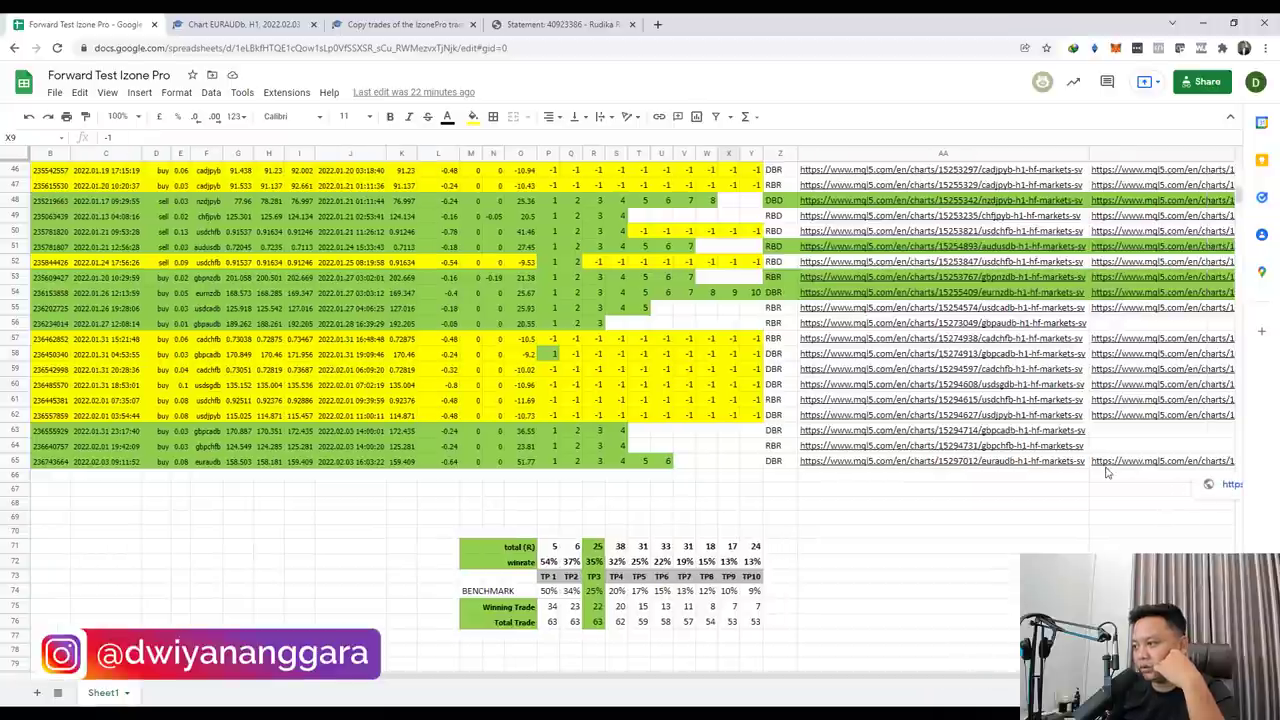
mouse_move(1212, 486)
click(1150, 498)
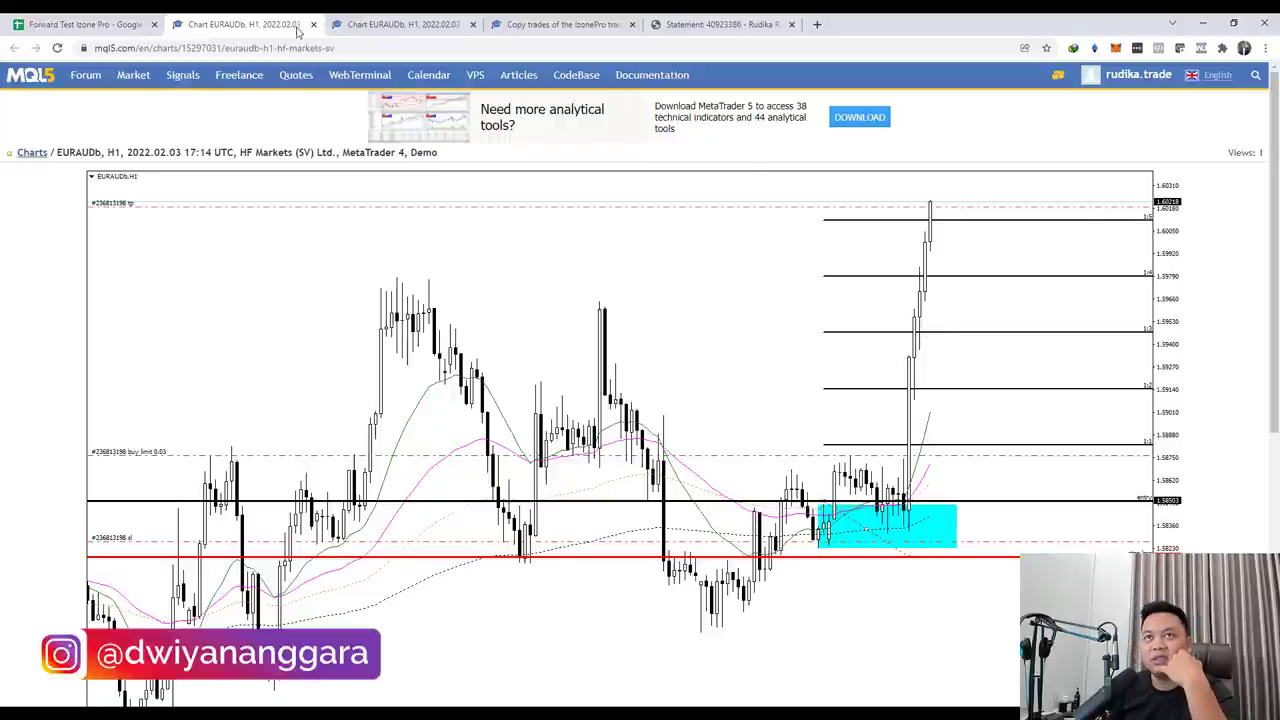
click(403, 25)
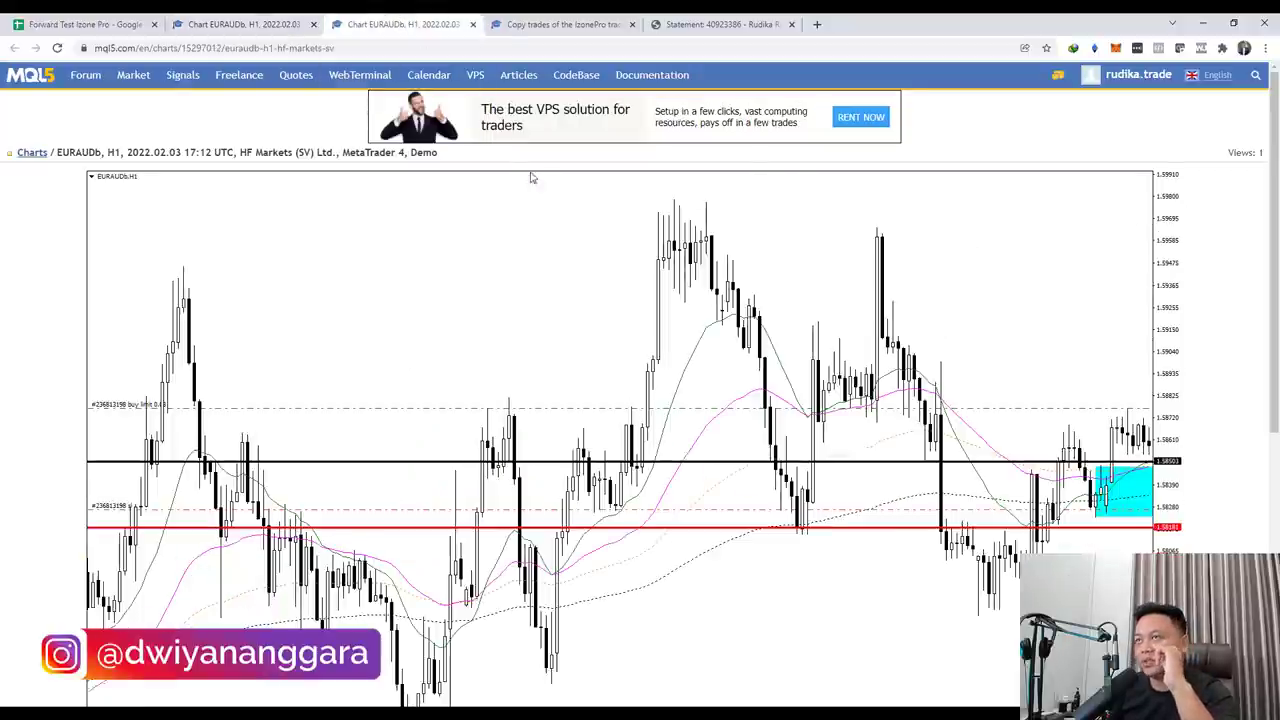
key(ctrl+1)
View the BEFORE and AFTER charts of the GBPCAD trade in row 58 and check its TP 1 cell
scroll(796, 377, up, 2)
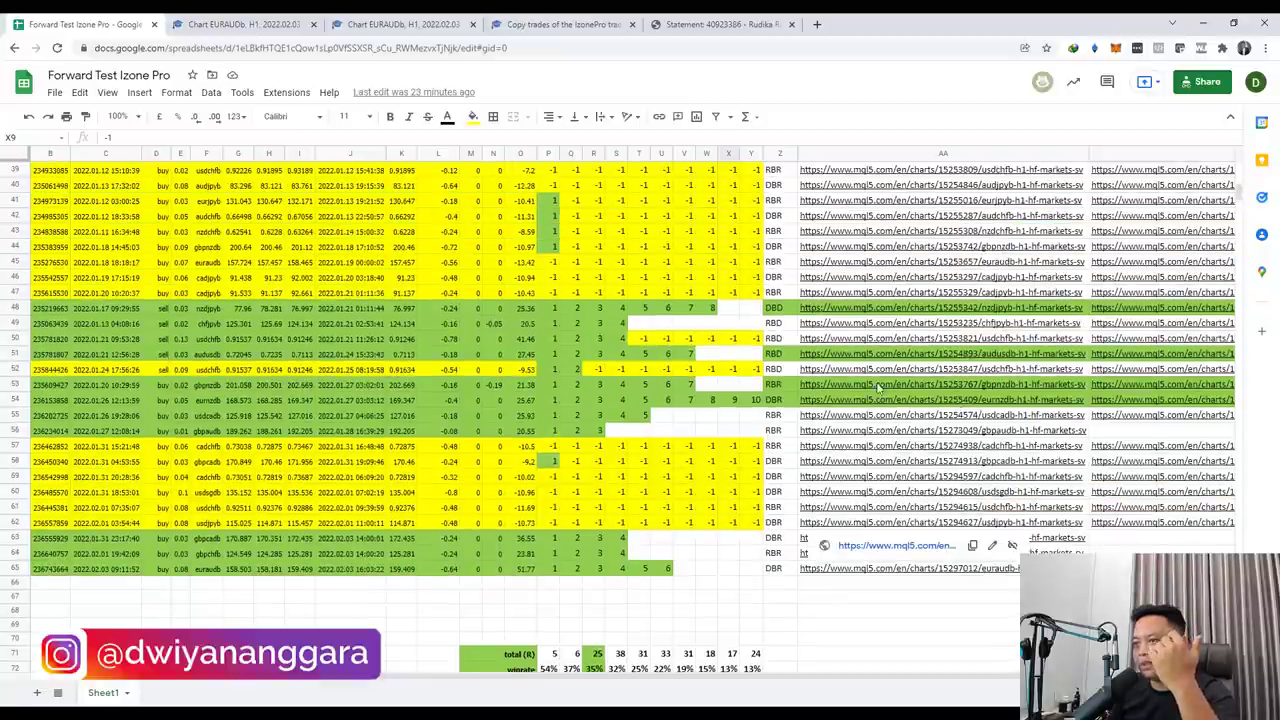
click(851, 485)
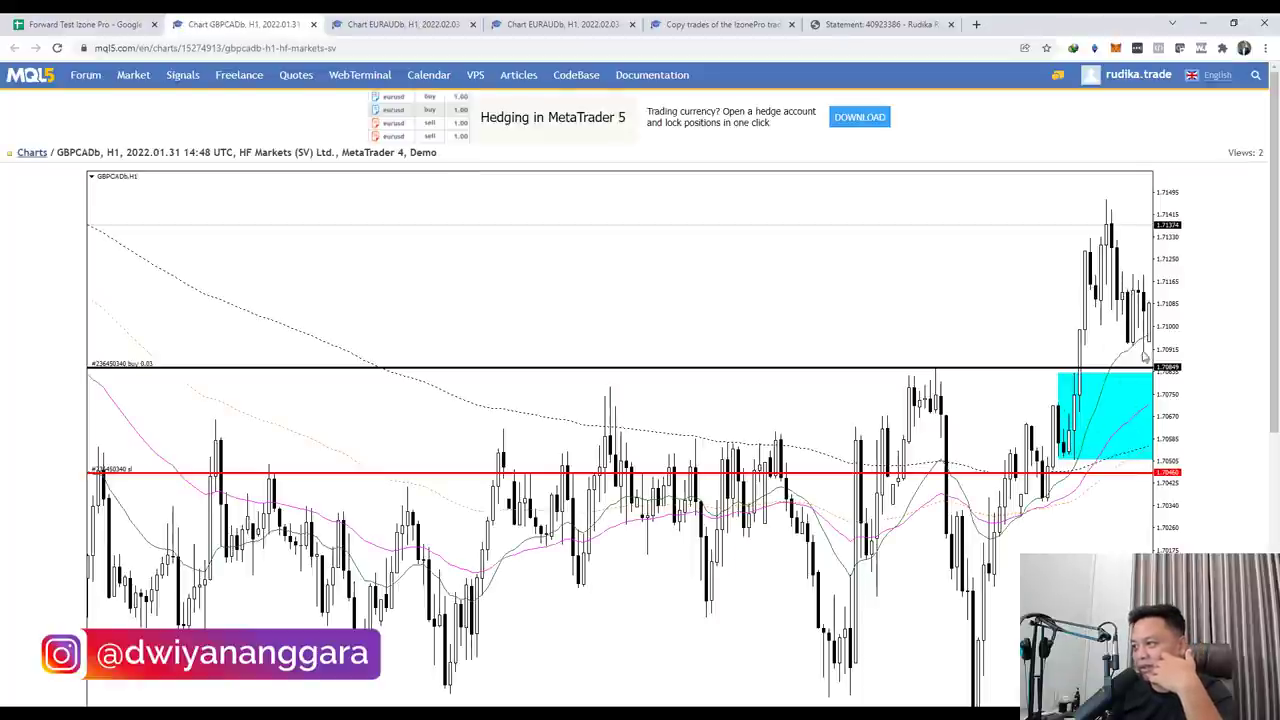
click(102, 20)
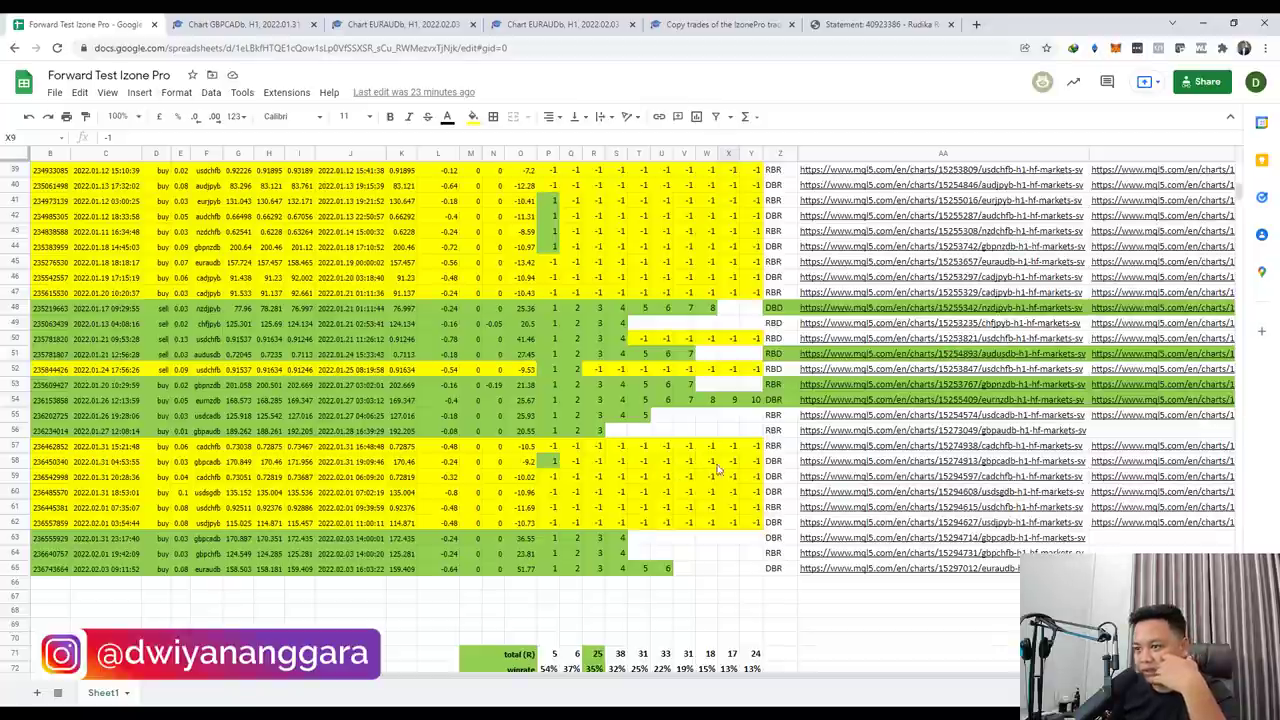
click(1105, 466)
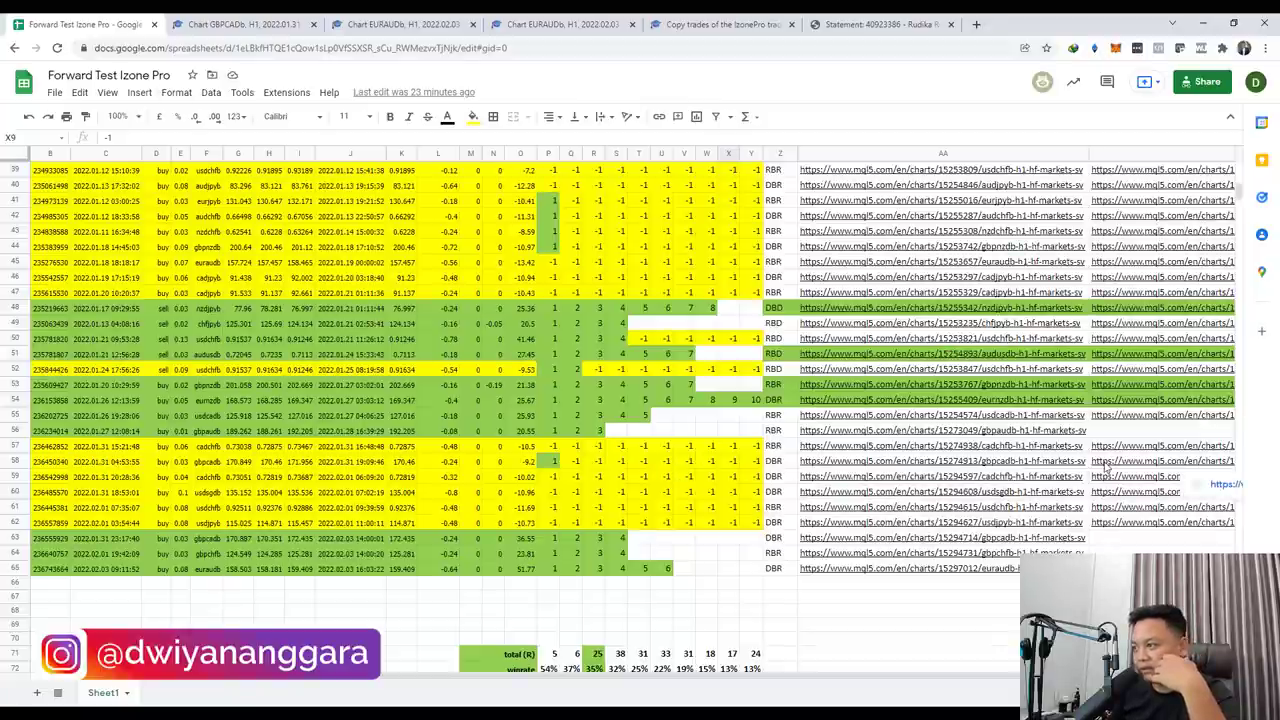
click(1213, 491)
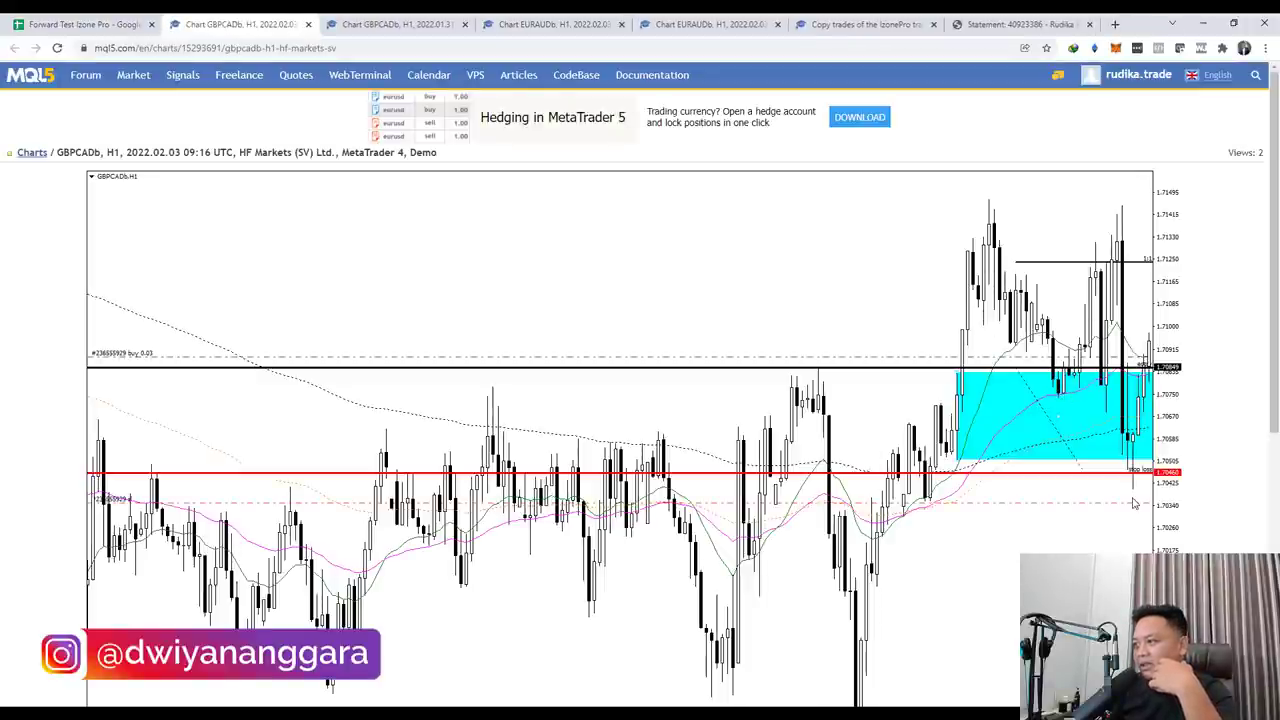
click(112, 22)
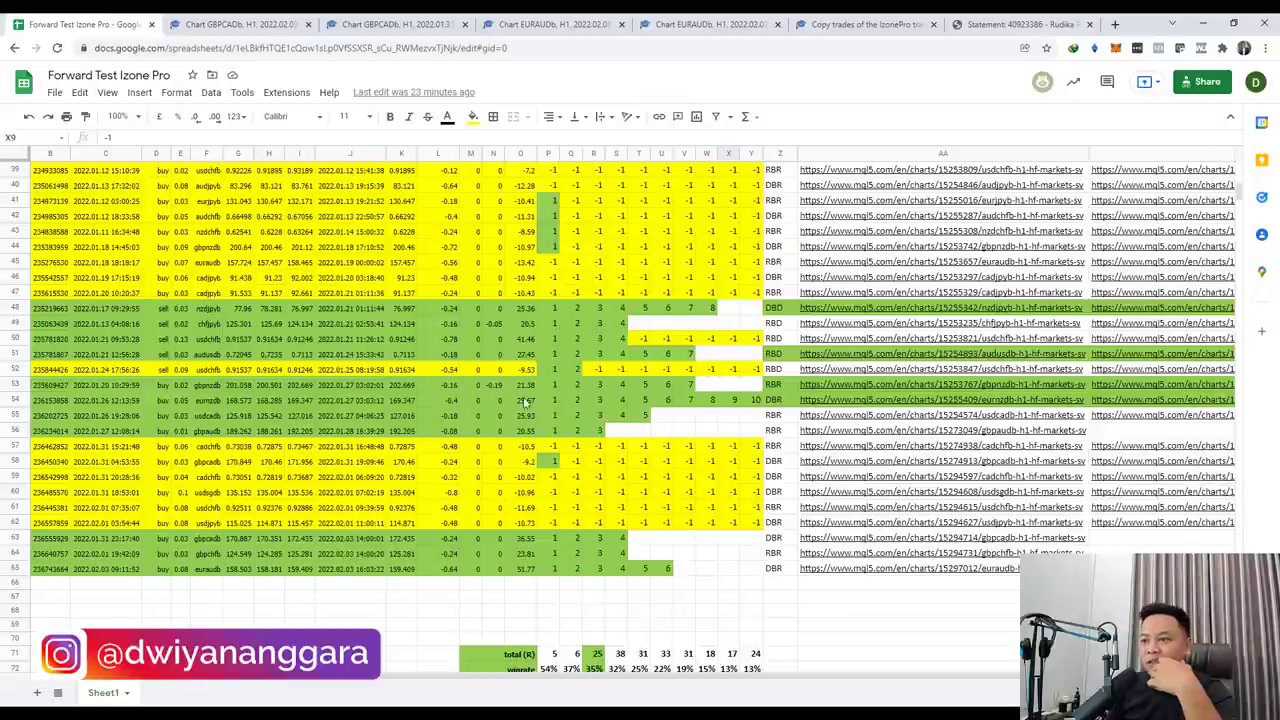
click(550, 460)
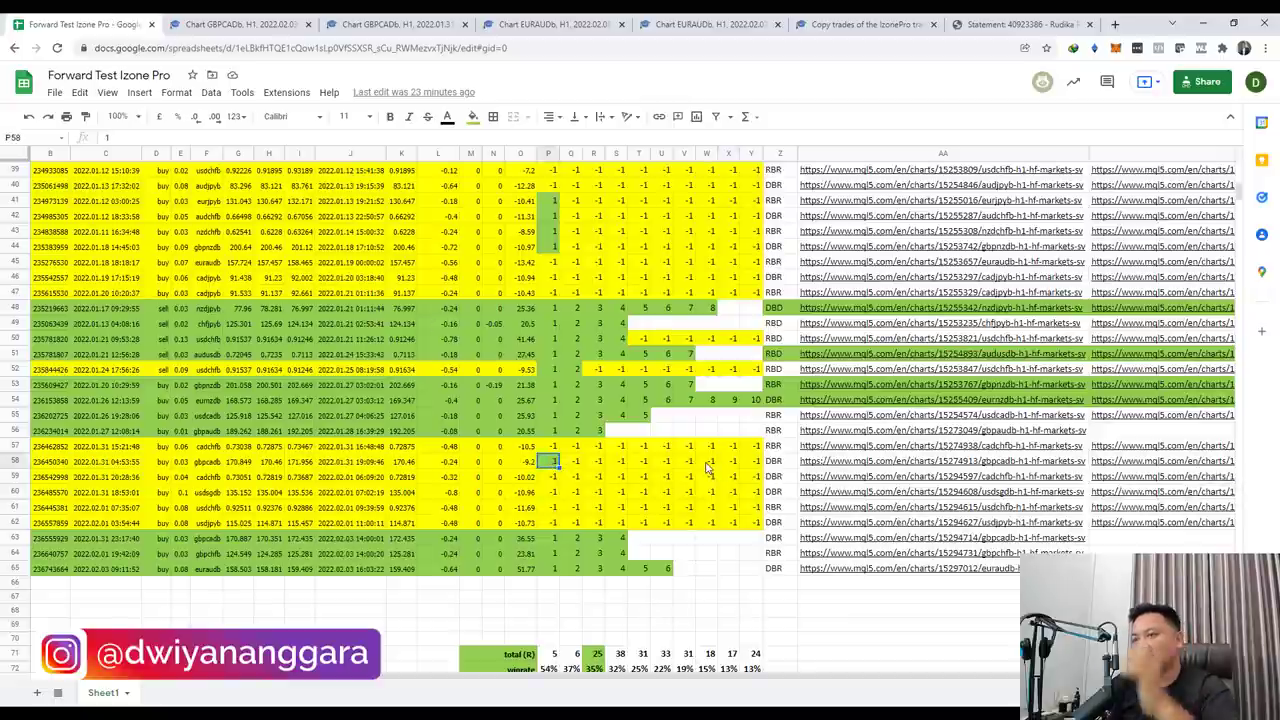
Examine the blank TP8, TP9 and TP10 cells of the EURJPY trade in row 28
scroll(706, 467, up, 4)
scroll(603, 392, up, 2)
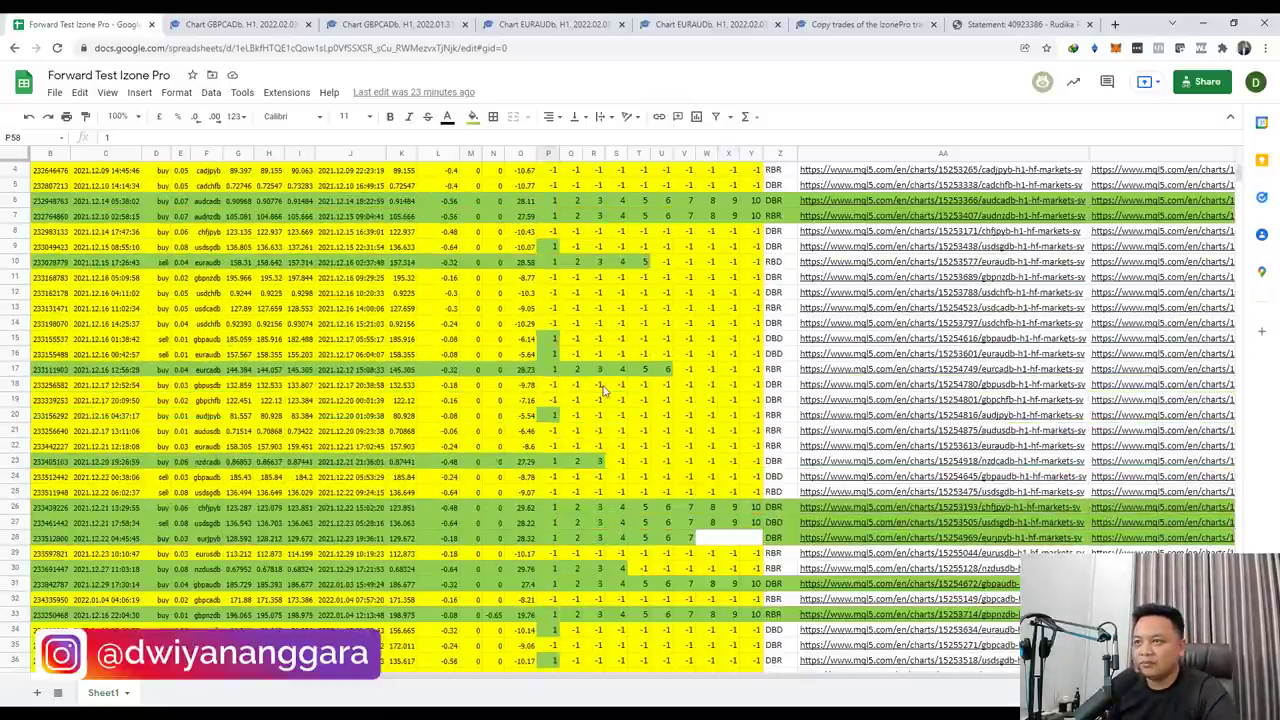
scroll(603, 392, up, 1)
scroll(698, 458, down, 2)
click(704, 478)
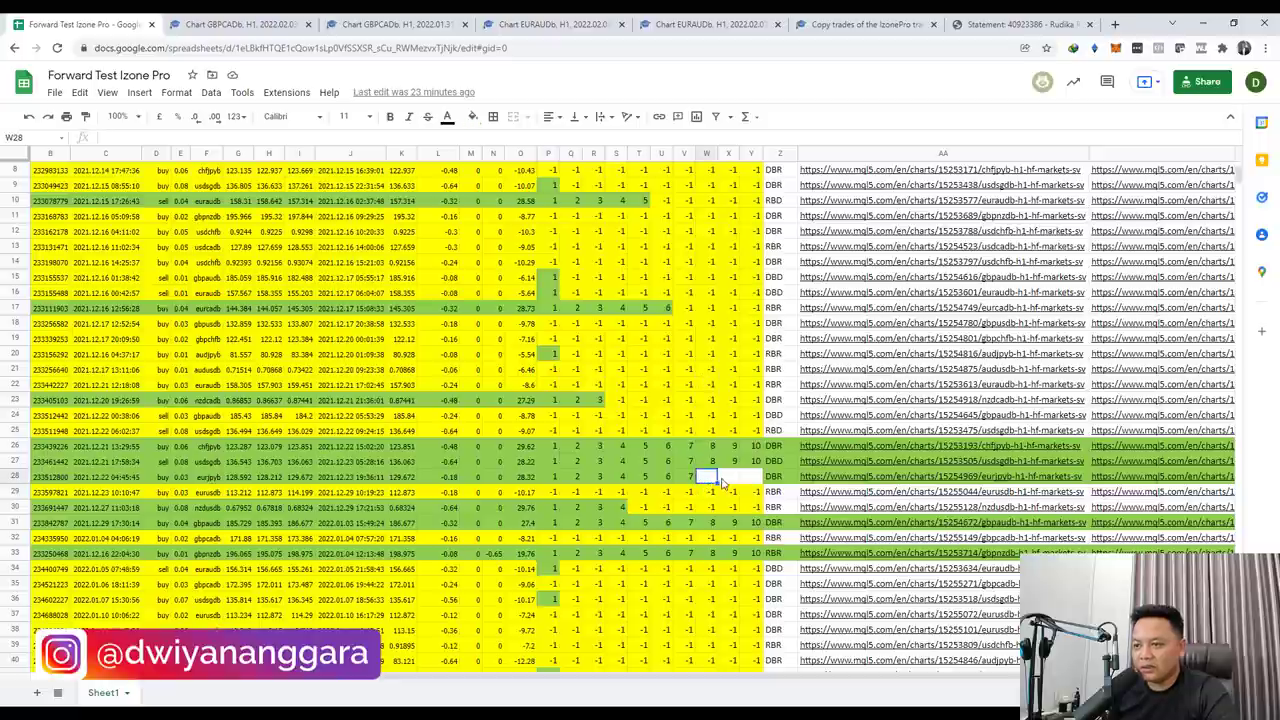
click(750, 478)
click(732, 478)
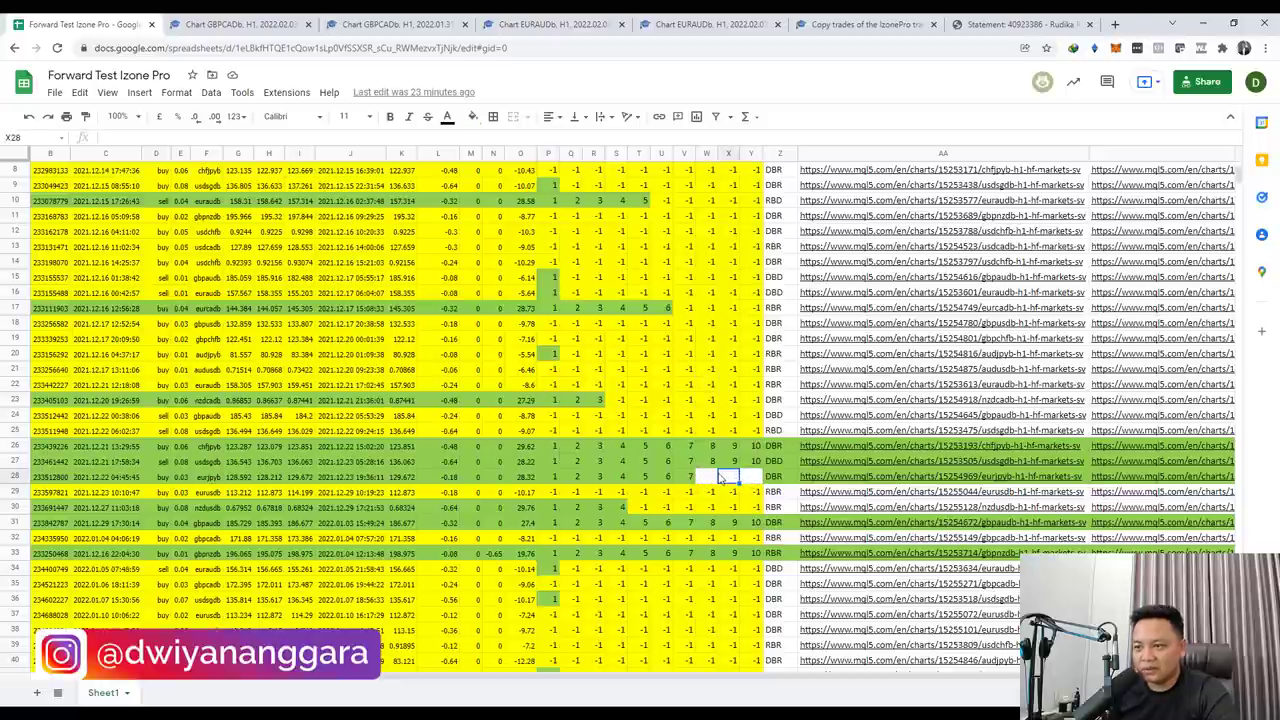
click(710, 478)
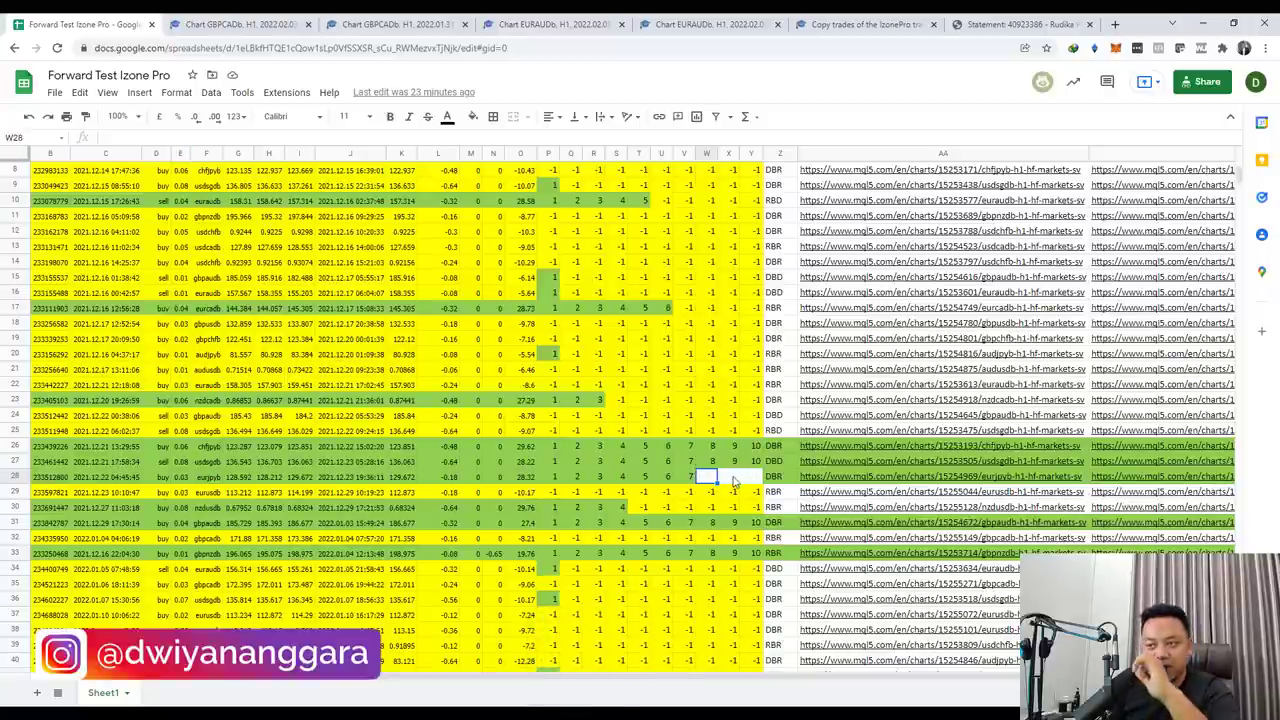
Check the blank TP cells of the trades in rows 48, 49 and 56
scroll(738, 495, down, 5)
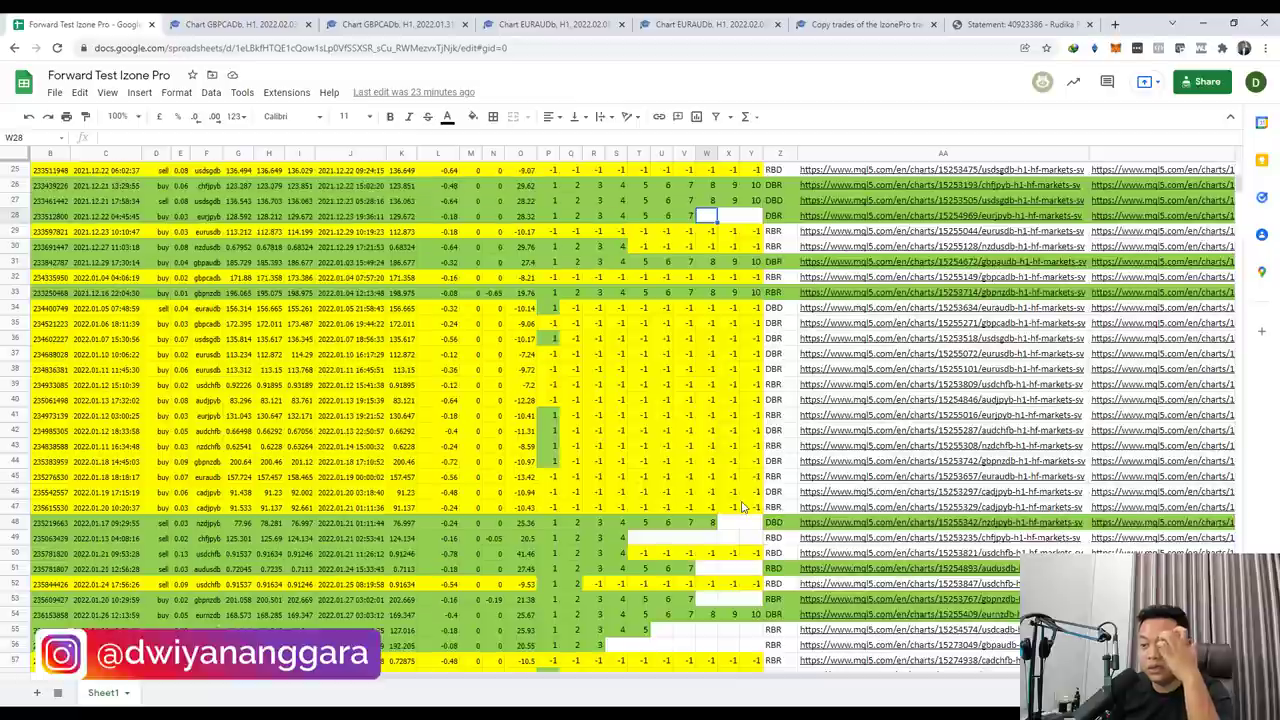
scroll(742, 507, down, 3)
click(722, 370)
click(748, 370)
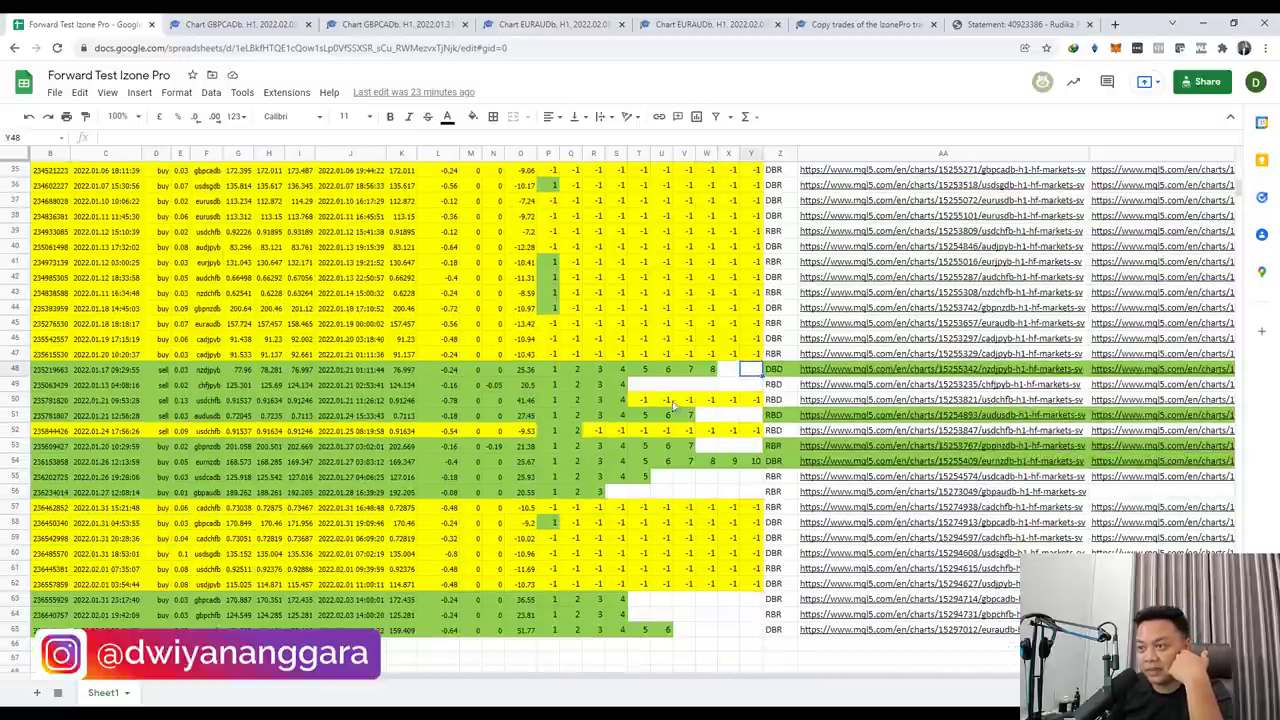
click(641, 386)
click(618, 492)
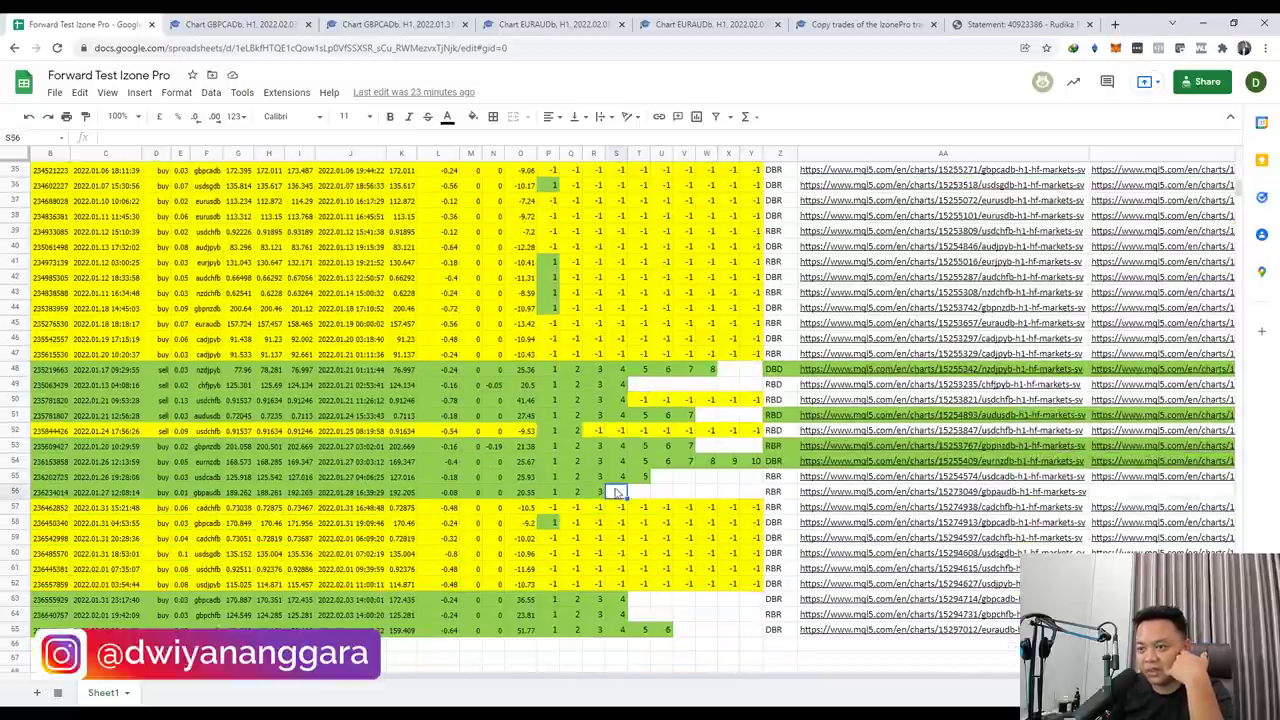
Review the trade list, the GBPCAD BEFORE chart and the winrate summary table below the trades
scroll(735, 508, down, 2)
scroll(733, 507, down, 2)
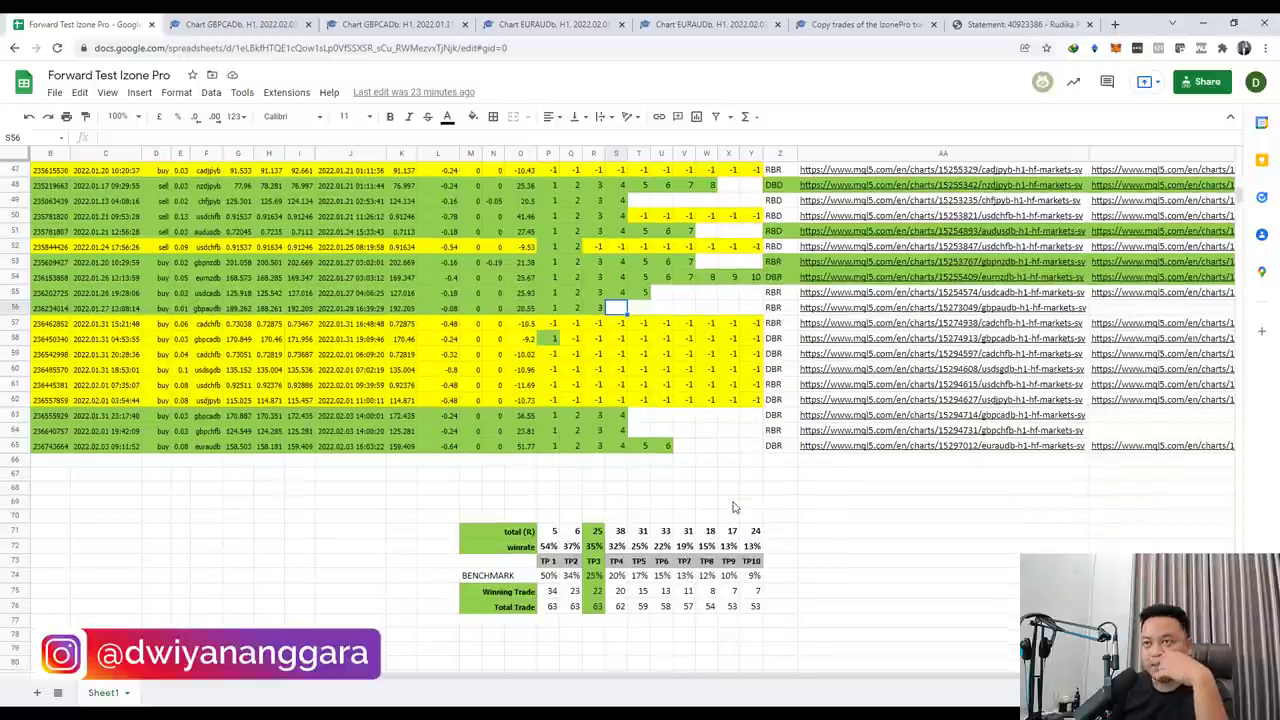
scroll(733, 507, up, 10)
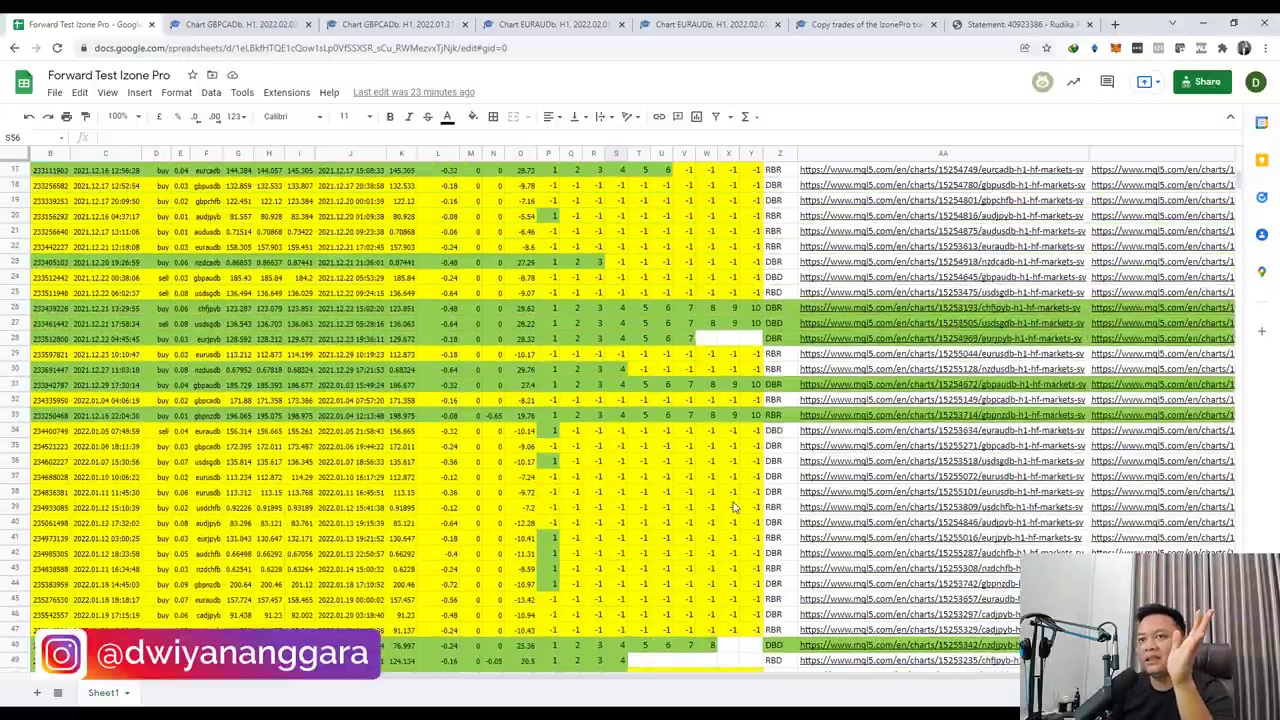
scroll(735, 508, up, 4)
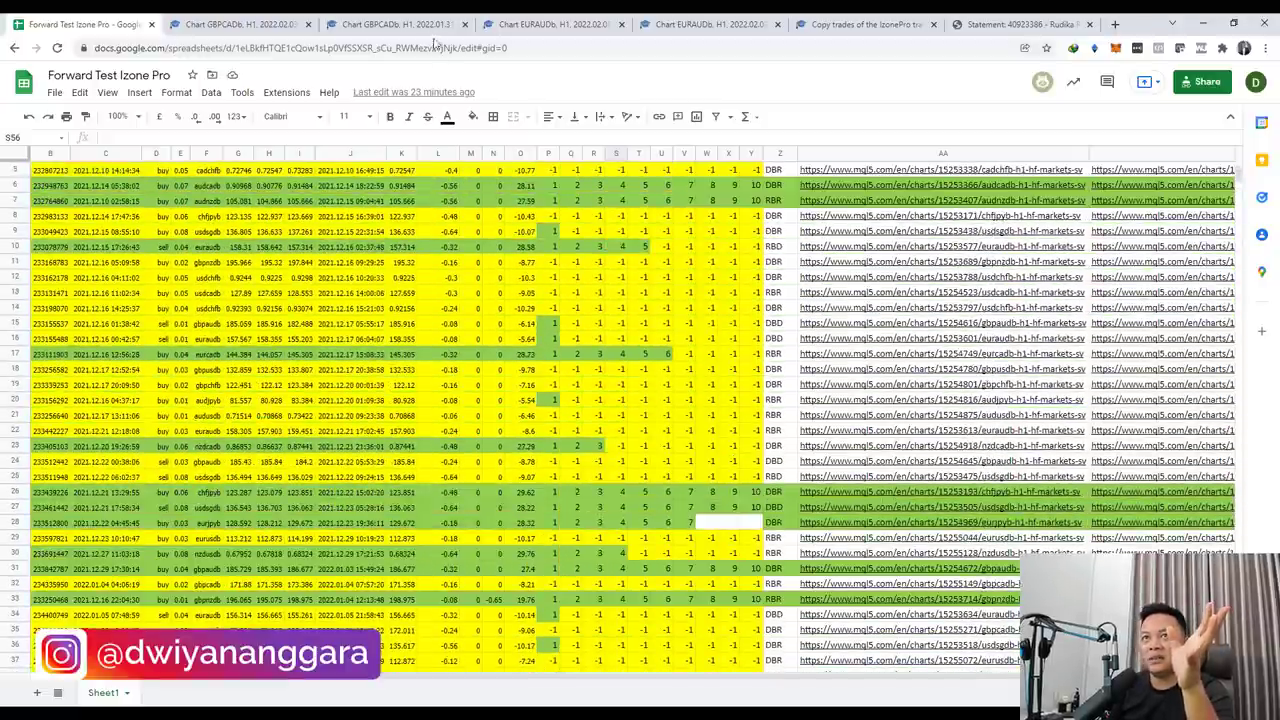
click(432, 26)
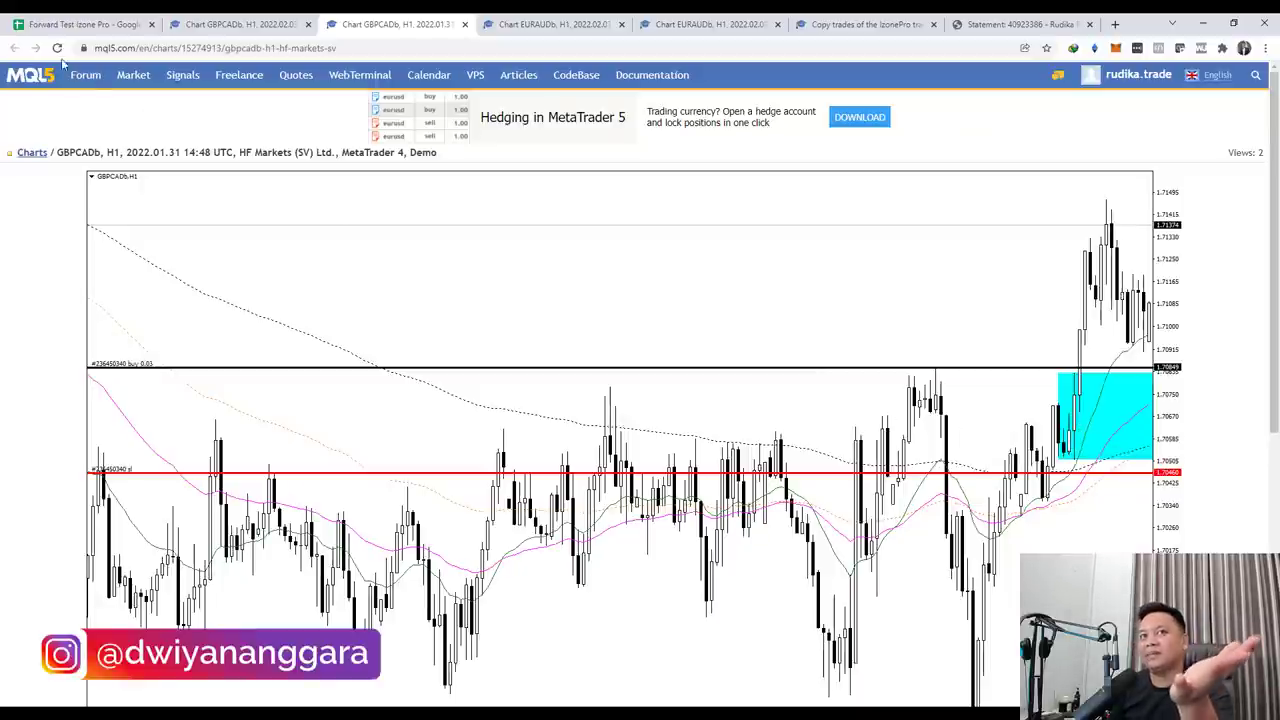
click(72, 20)
scroll(512, 390, down, 8)
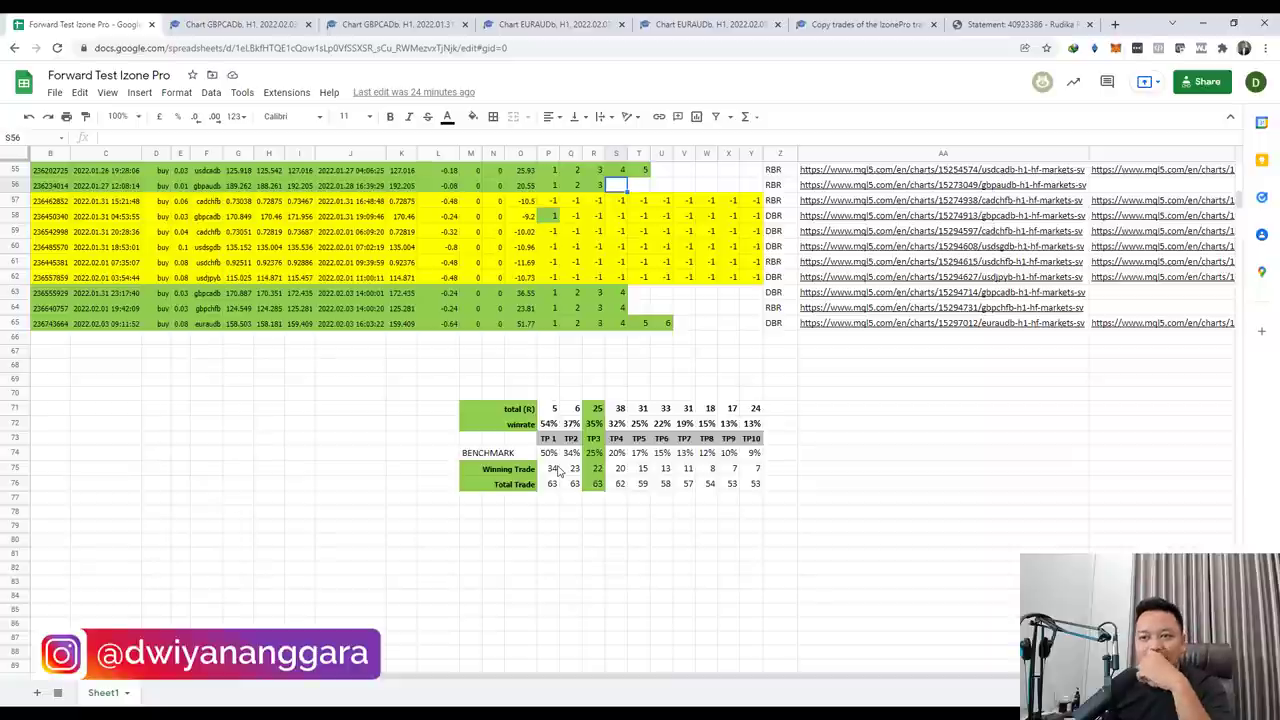
click(493, 524)
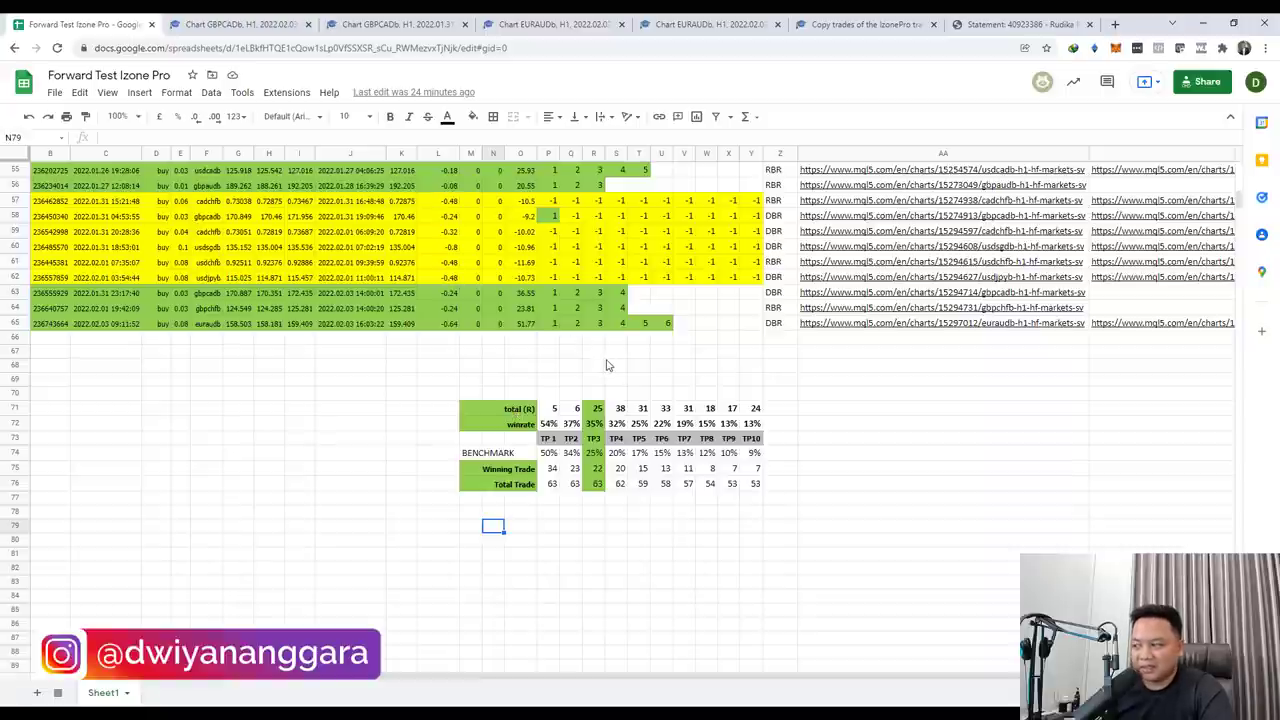
Select the trade number of the last recorded trade, cell A65
click(487, 310)
key(Left)
key(Left)
key(Left)
key(Left)
key(Left)
key(Left)
key(Left)
key(Left)
key(Left)
key(Left)
key(Left)
key(Left)
key(Left)
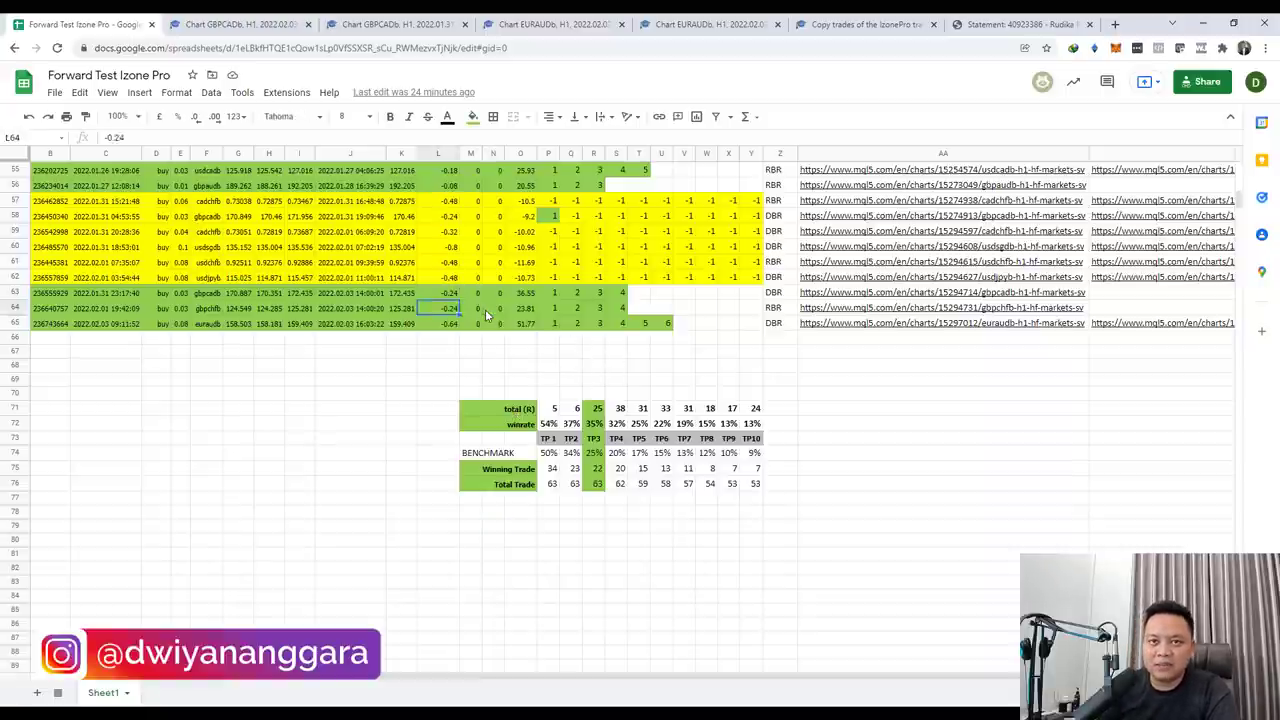
key(Down)
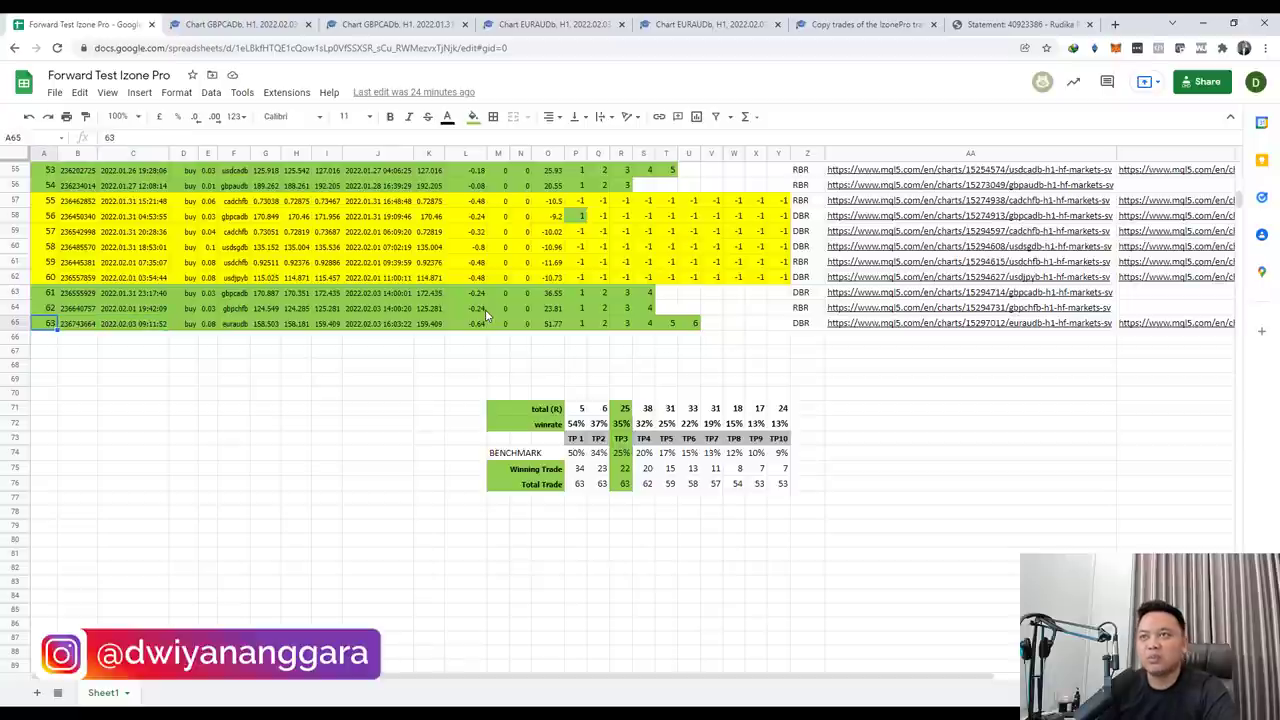
Switch to MetaTrader 4 and review the pending buy limit orders in the trade terminal, including EURAUD, EURCAD, GBPCAD and CHFJPY
key(alt+Tab)
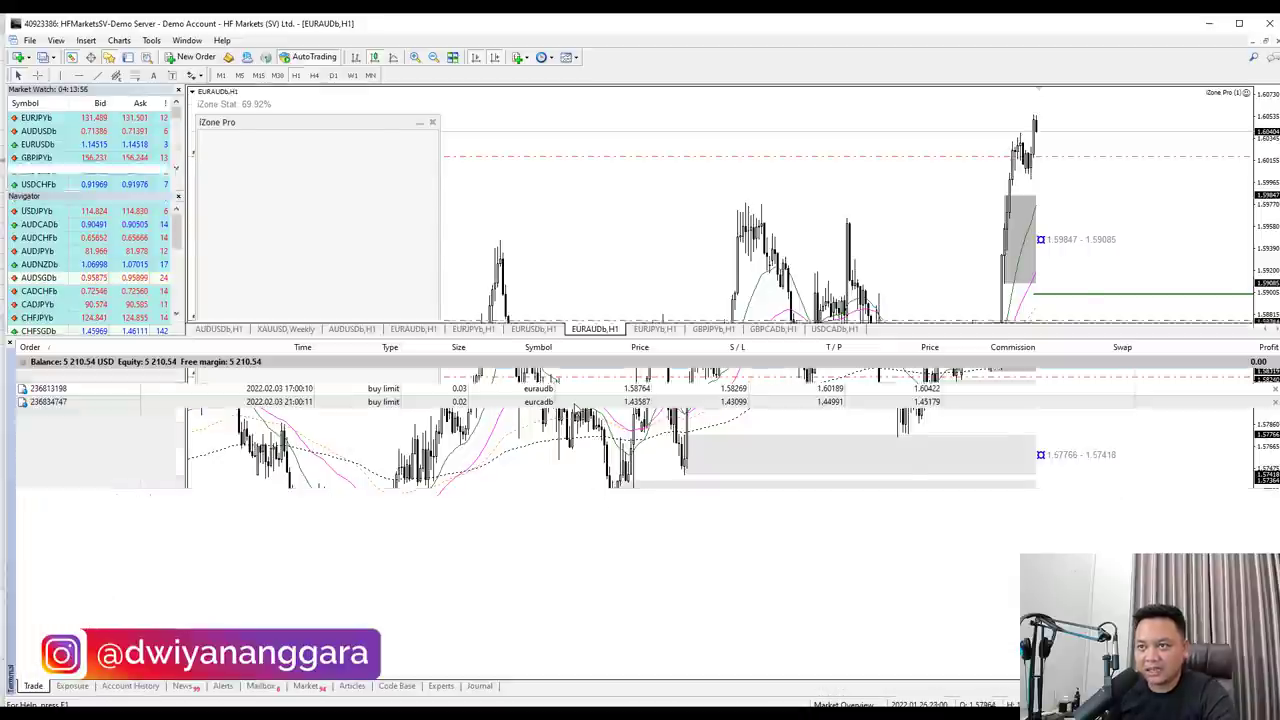
key(ctrl+t)
click(505, 390)
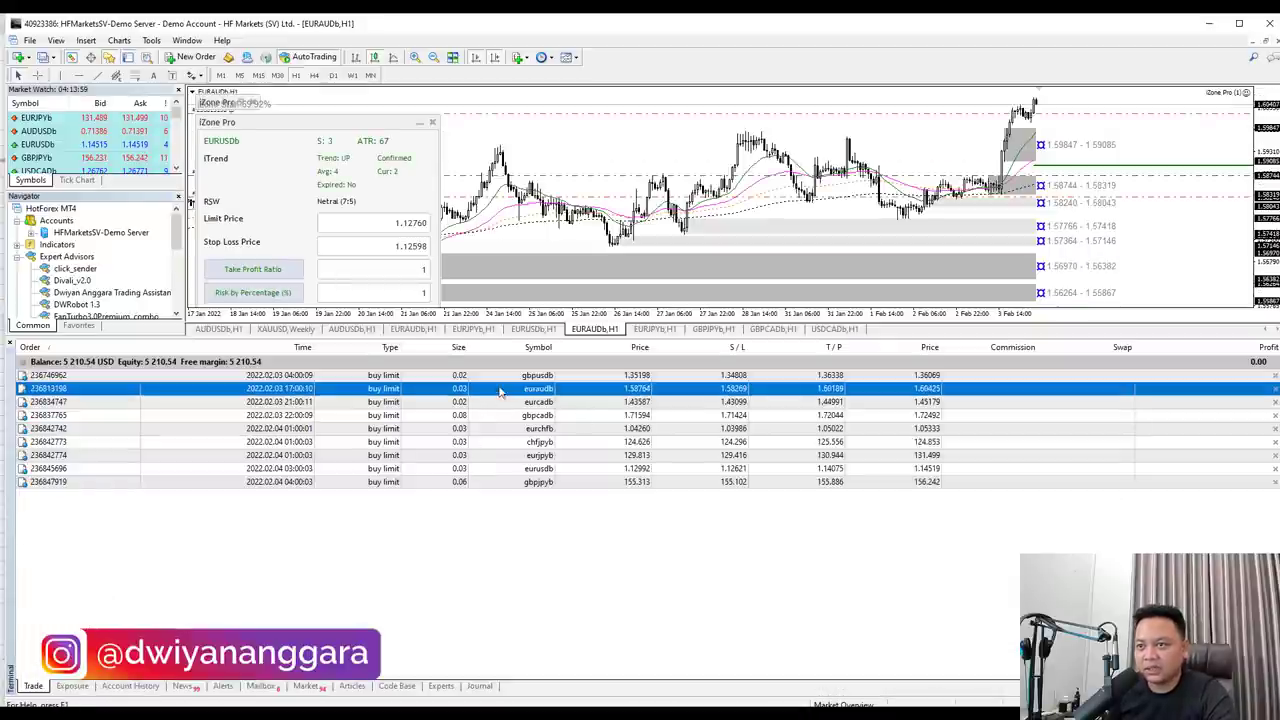
click(508, 402)
click(508, 415)
click(508, 441)
key(ctrl+t)
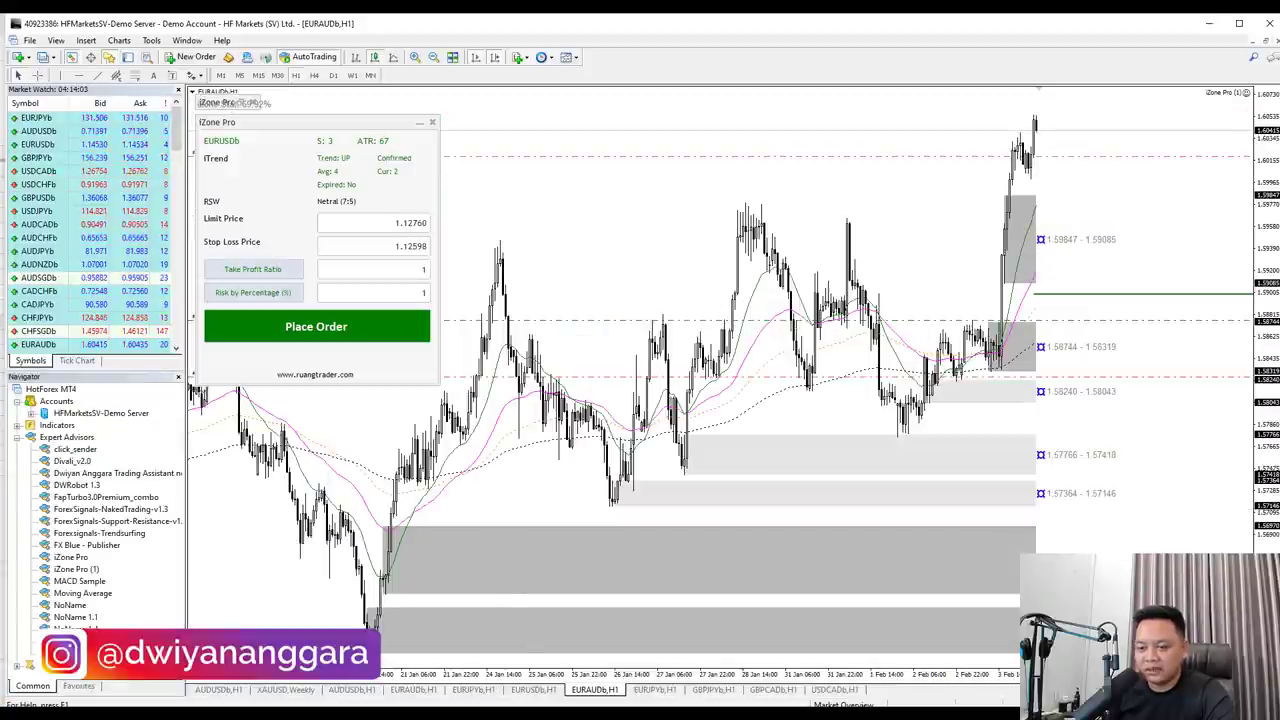
key(alt+Tab)
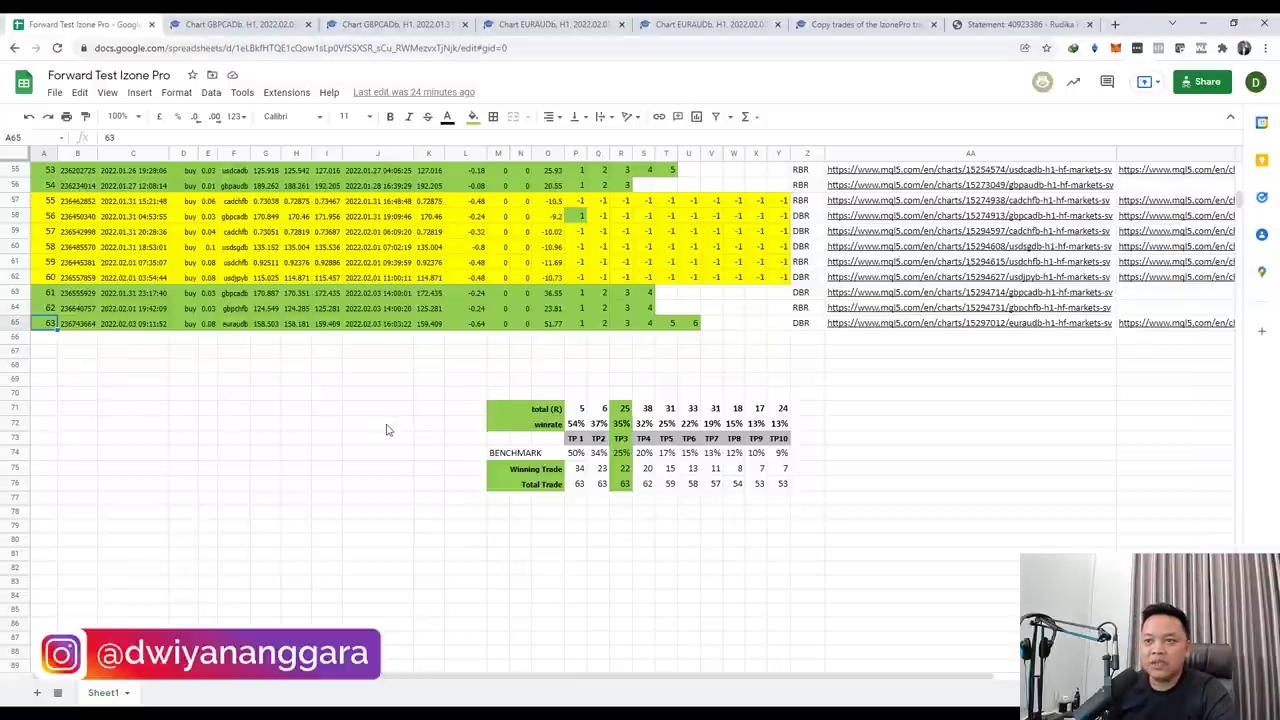
In the spreadsheet, check a TP1 result in the trade list and the TP1 winrate, winning trades, total trades, benchmark and total R
scroll(426, 375, up, 10)
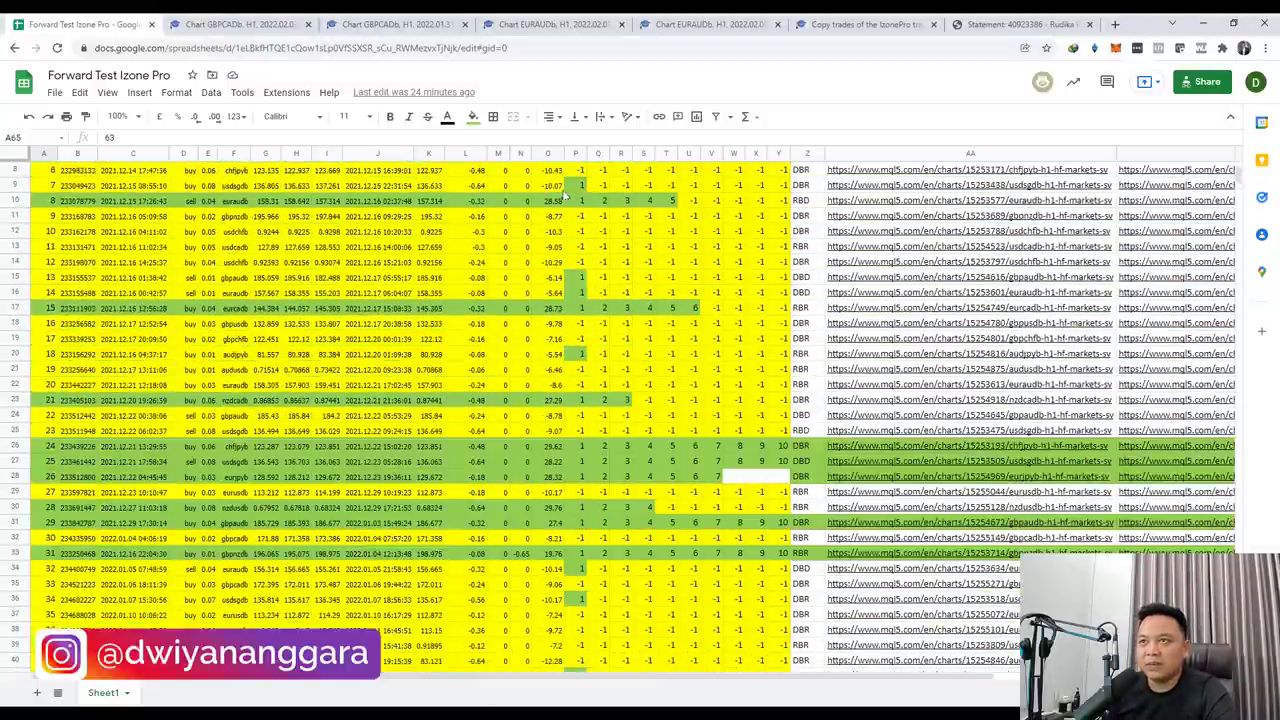
click(574, 186)
scroll(574, 192, down, 11)
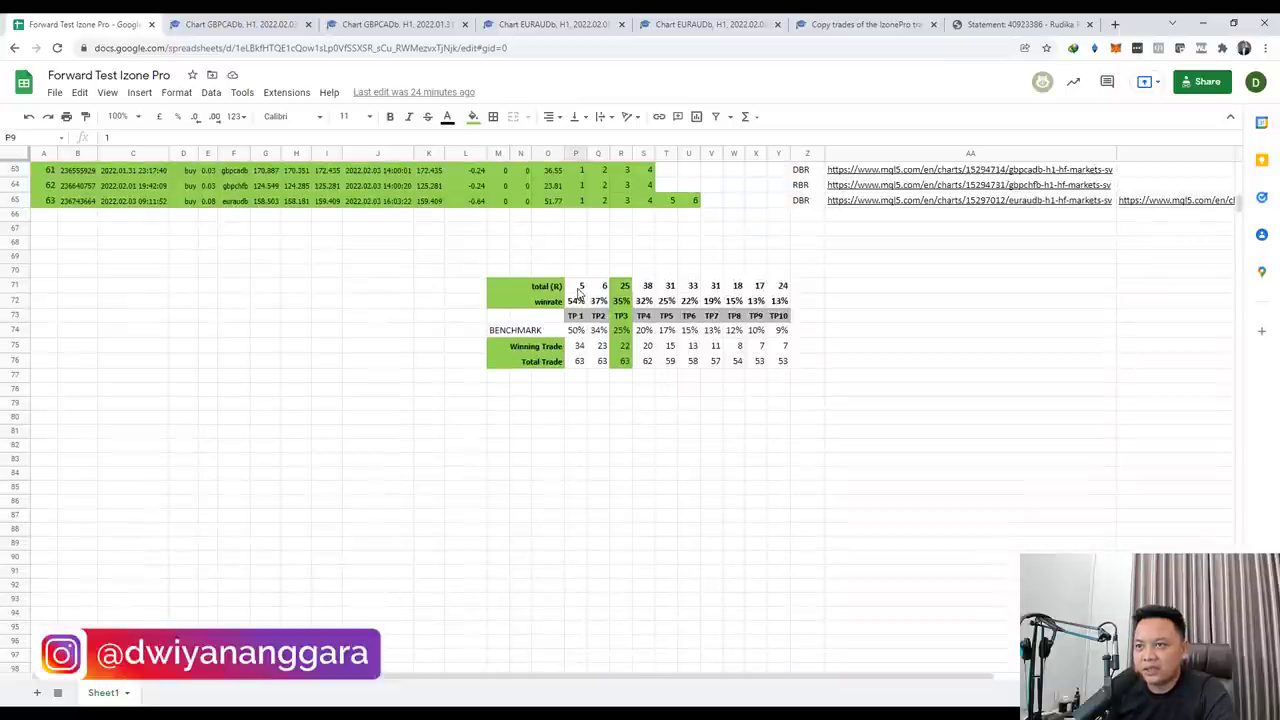
click(577, 302)
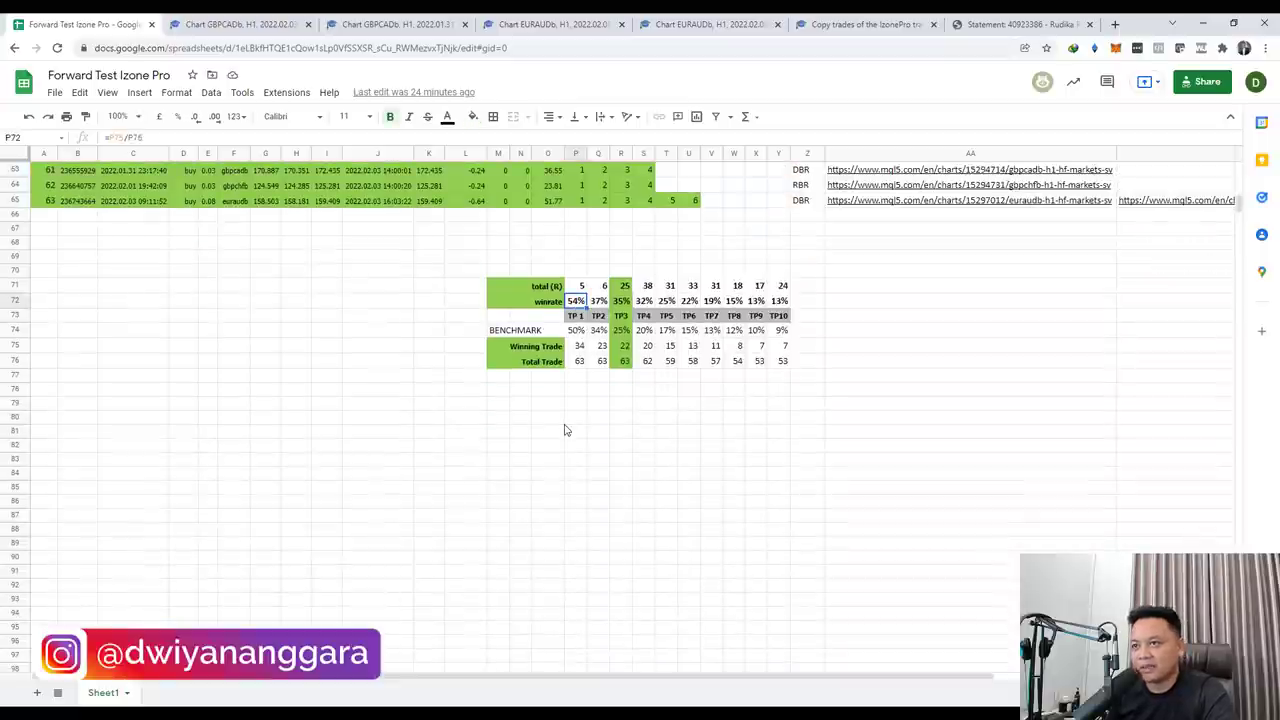
click(578, 349)
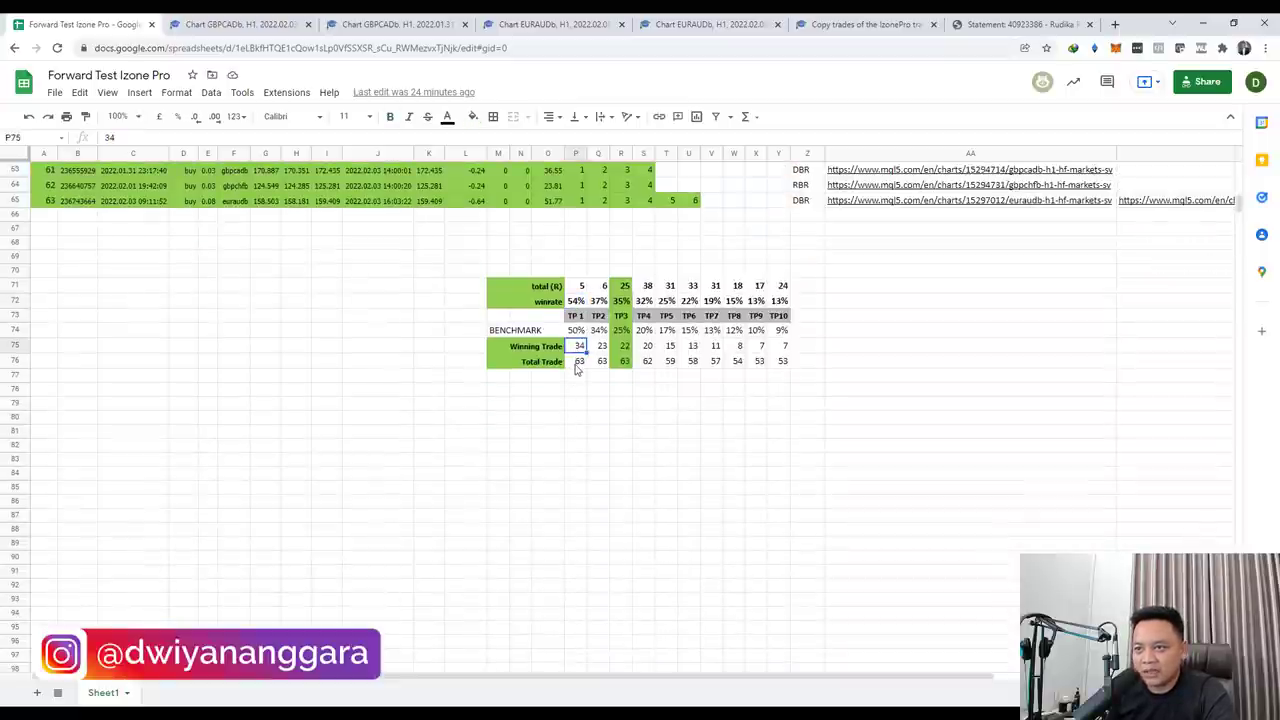
click(576, 362)
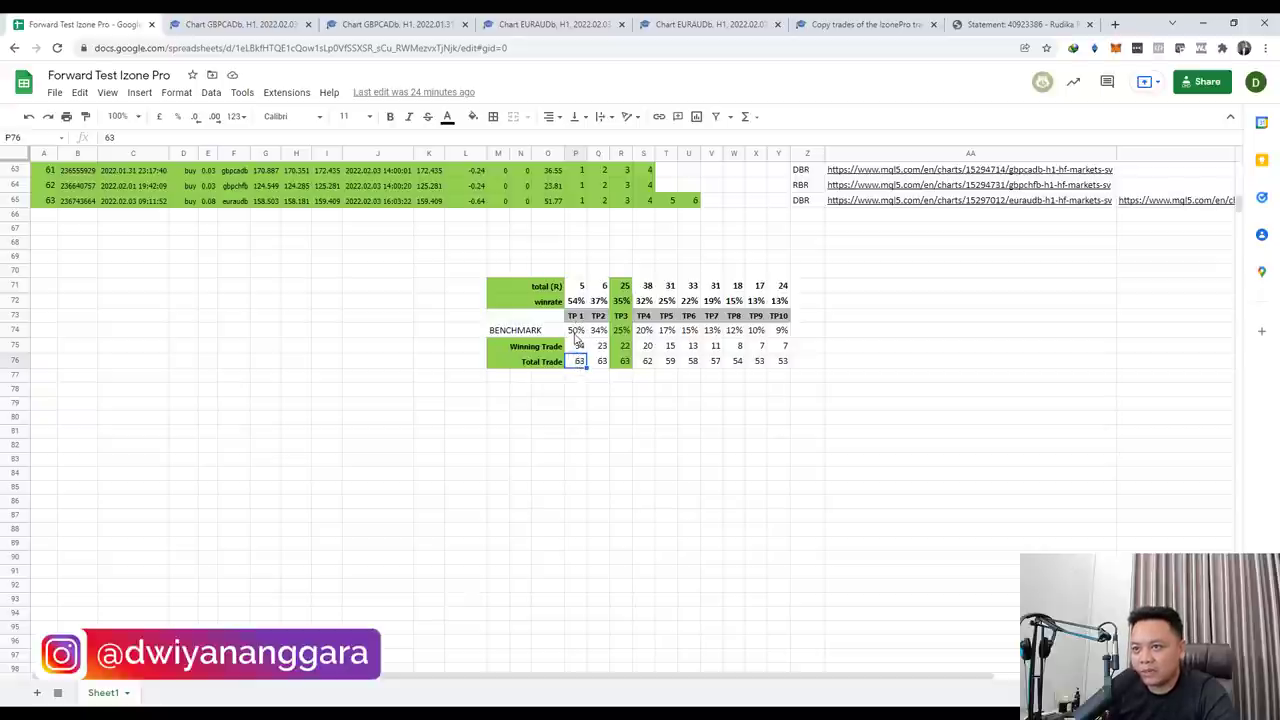
click(576, 334)
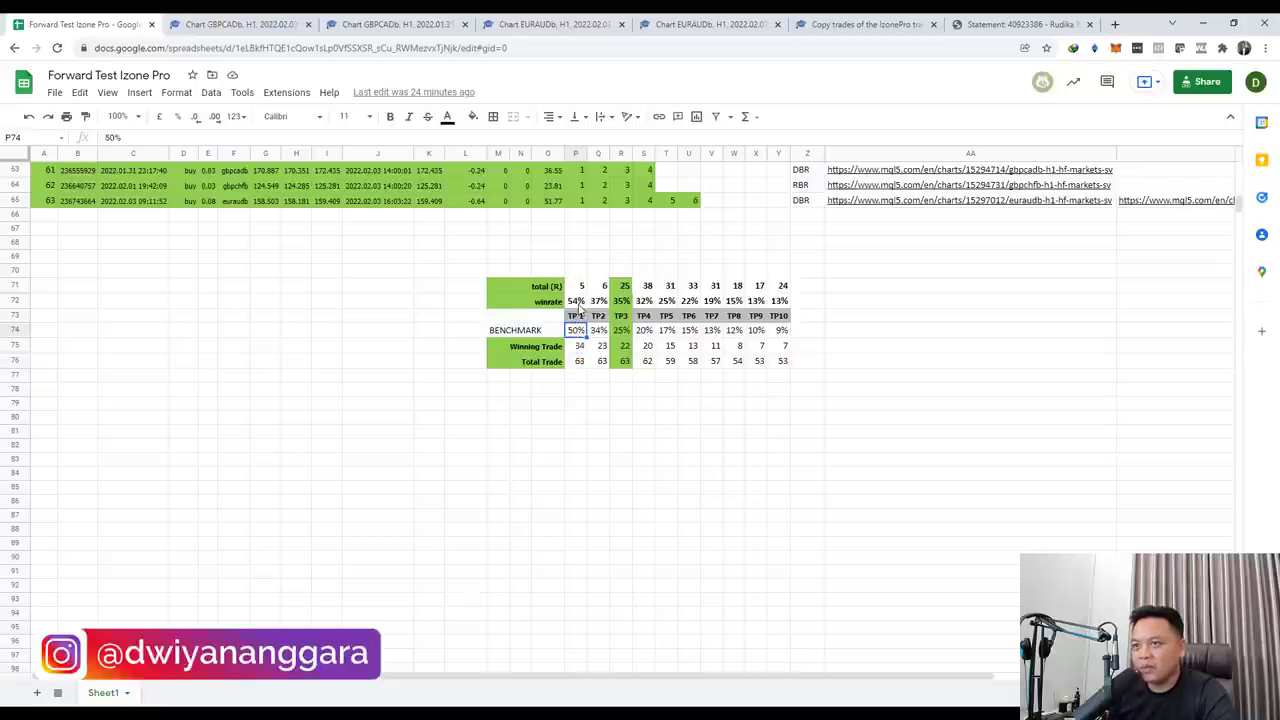
click(577, 304)
click(577, 292)
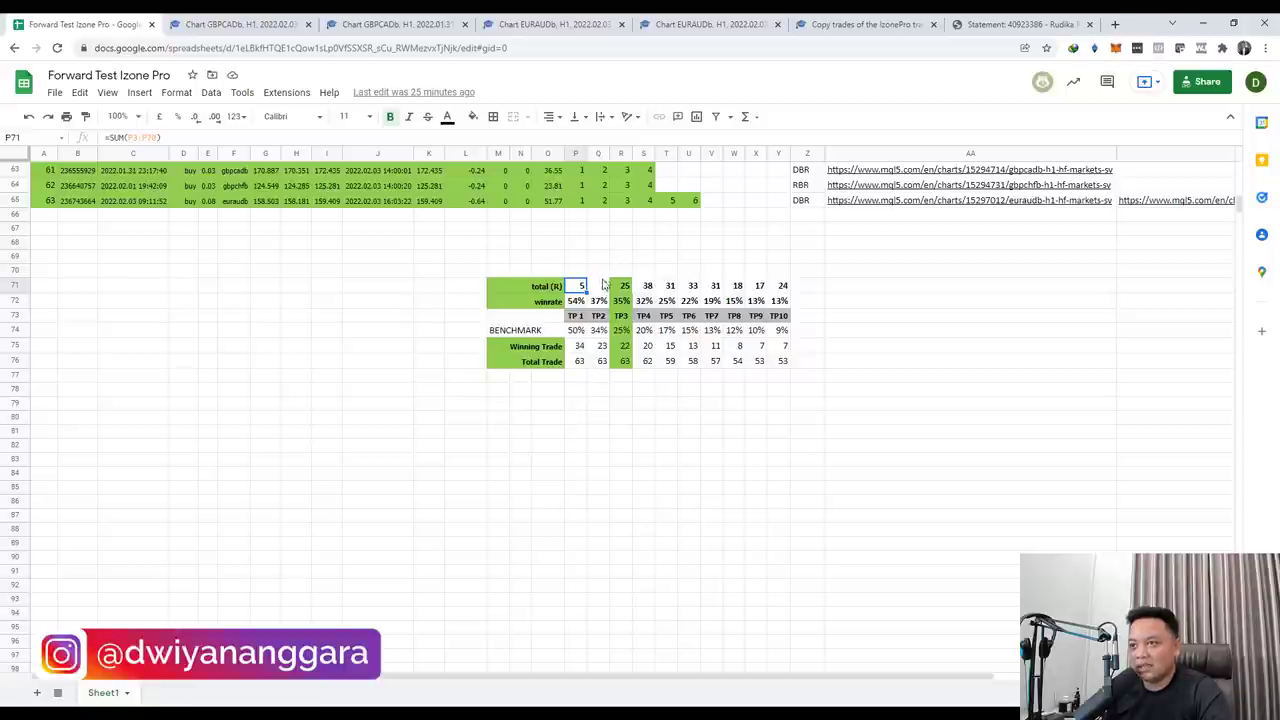
Examine the TP2 column's winning trades, total trades, winrate, benchmark and total R in the summary table
scroll(598, 322, up, 2)
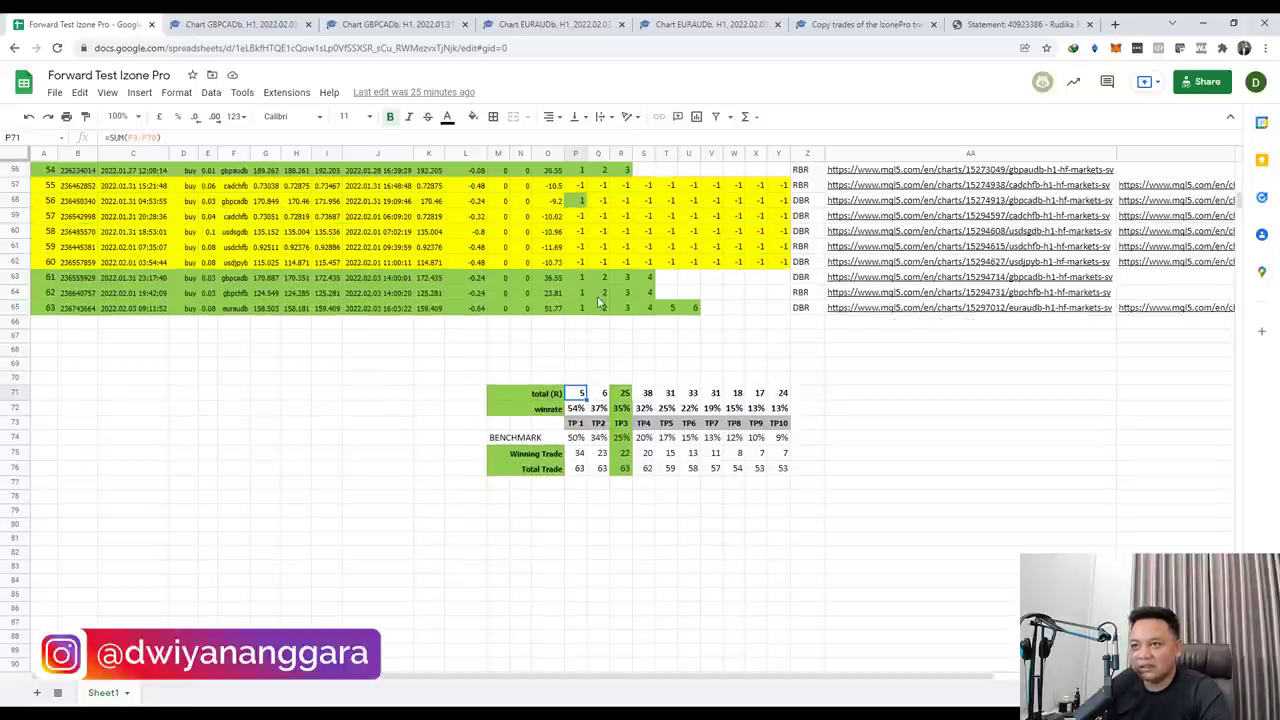
click(598, 294)
scroll(598, 380, down, 1)
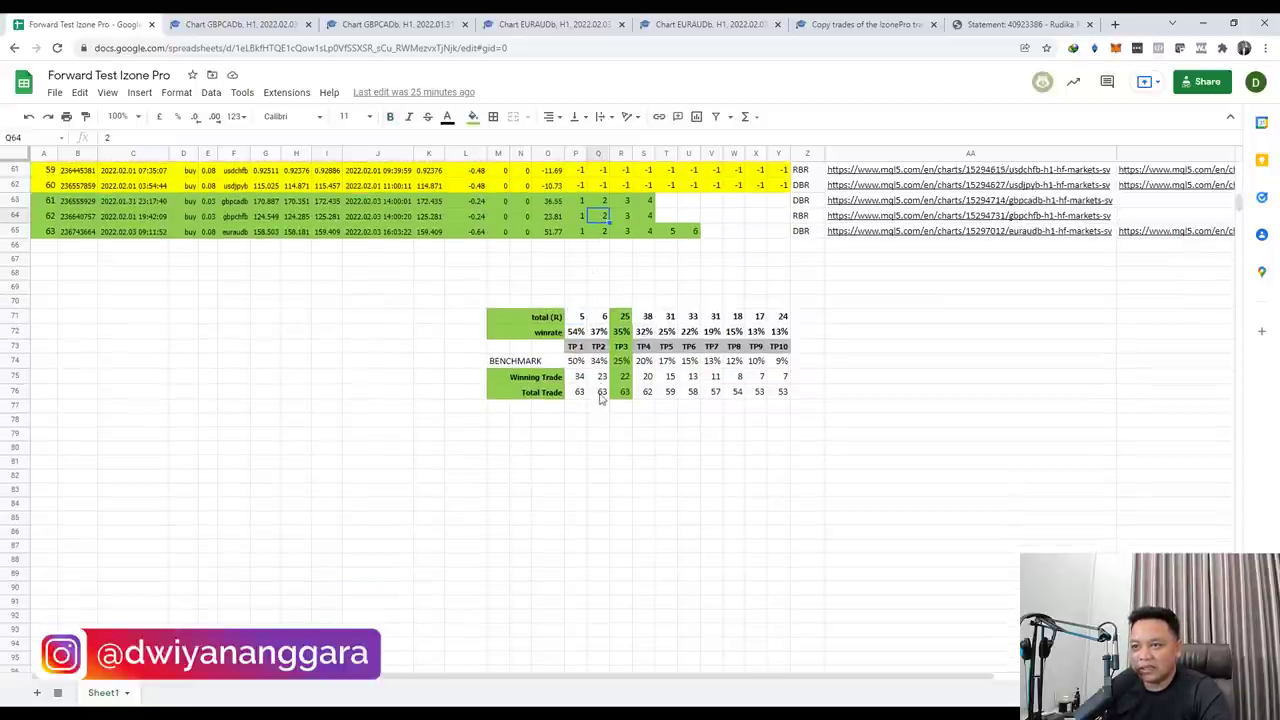
click(601, 377)
click(601, 393)
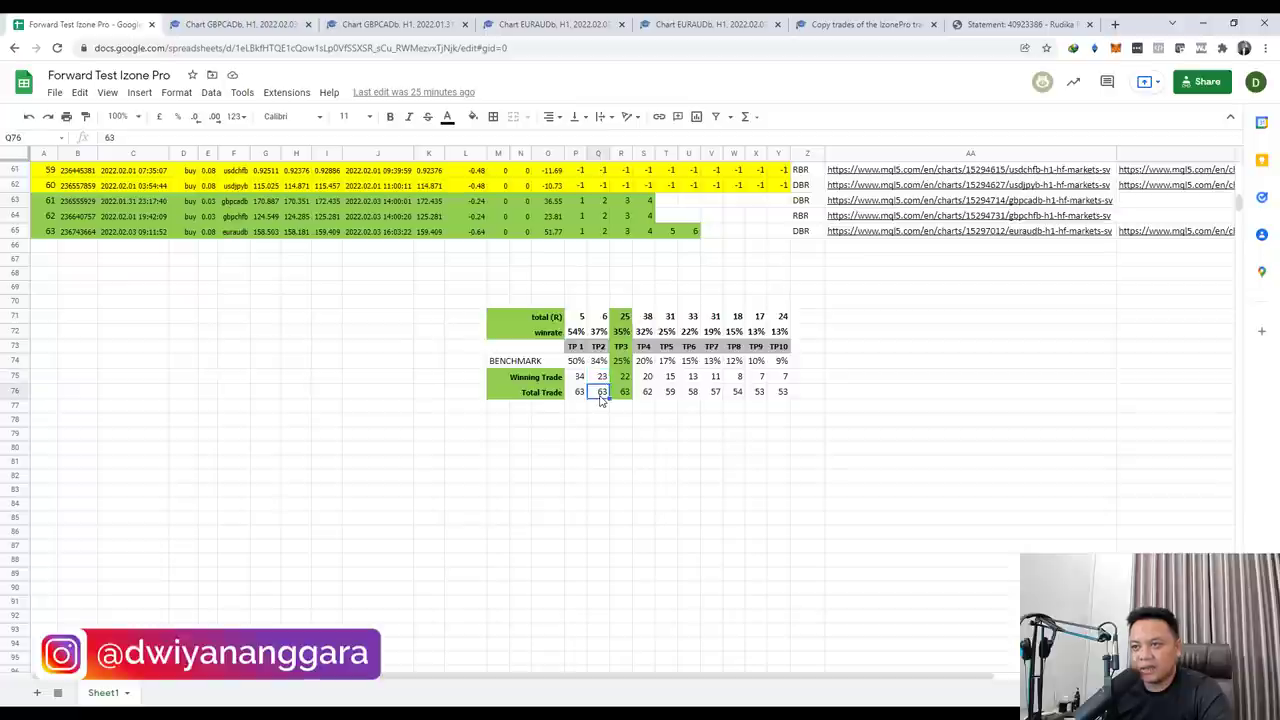
click(599, 332)
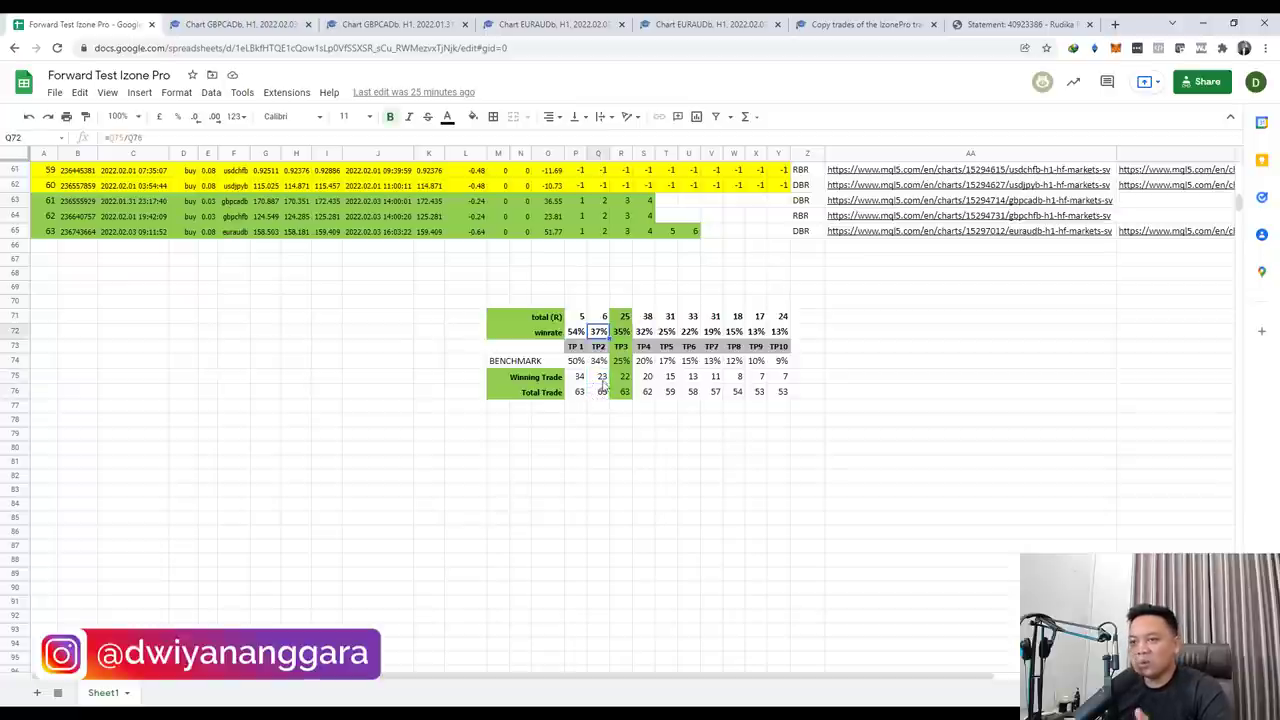
click(605, 364)
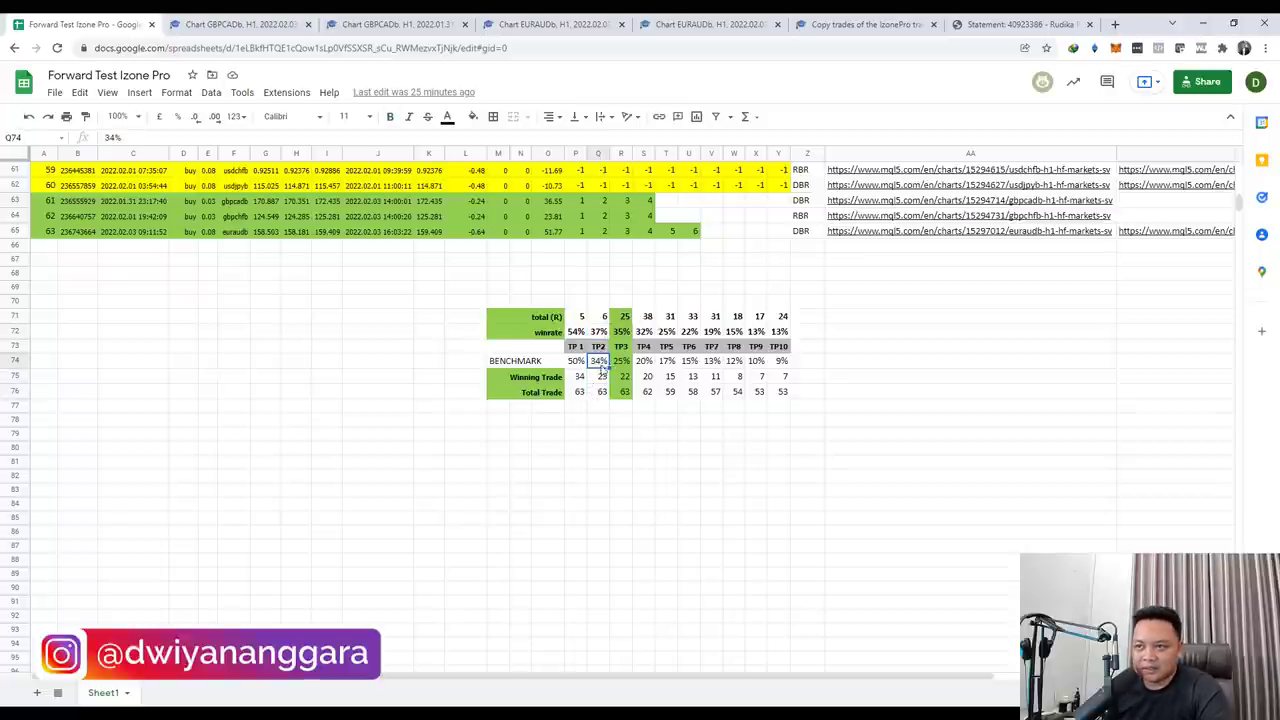
click(599, 319)
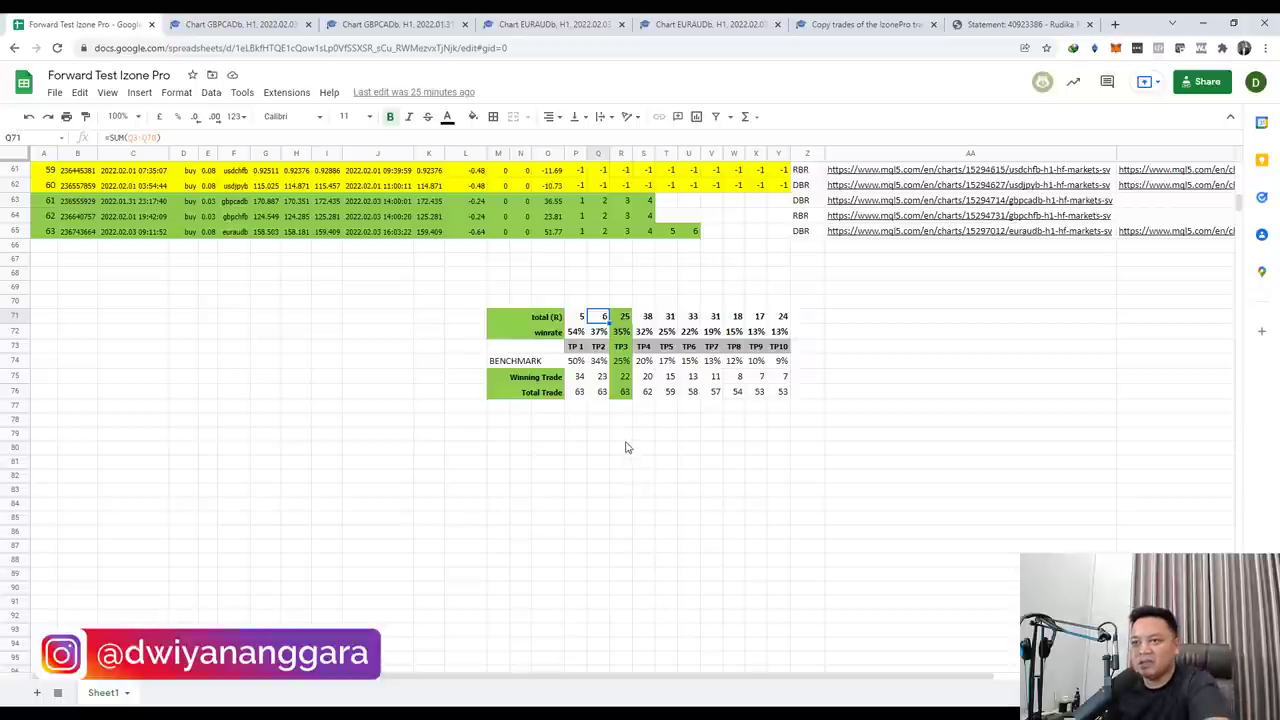
Examine the TP3 column's trade counts, winrate, benchmark and total R in the summary table
click(624, 377)
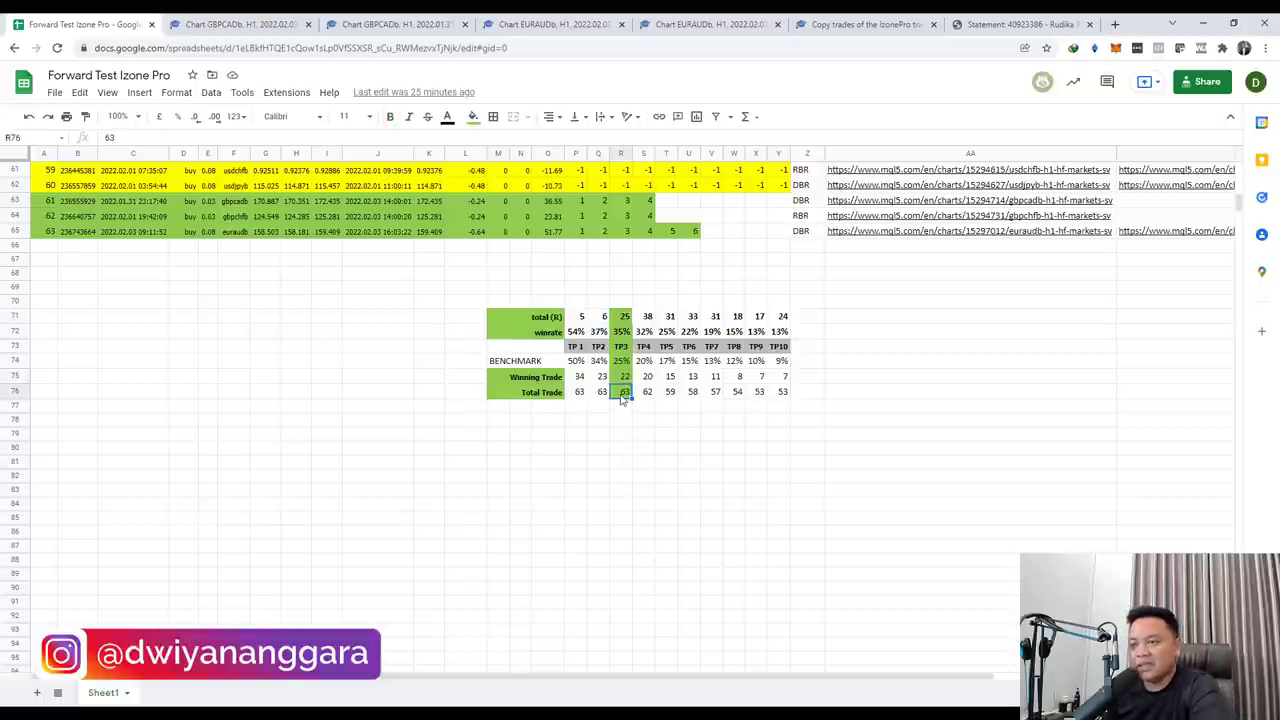
click(622, 396)
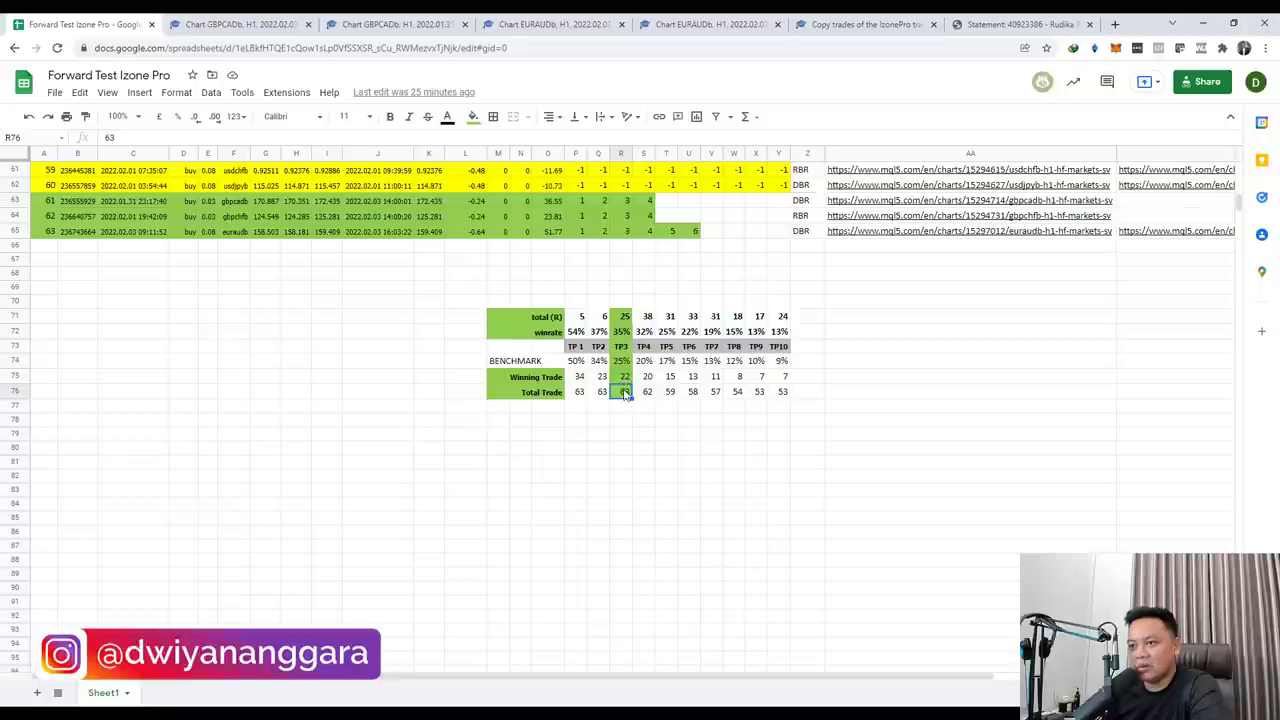
click(621, 333)
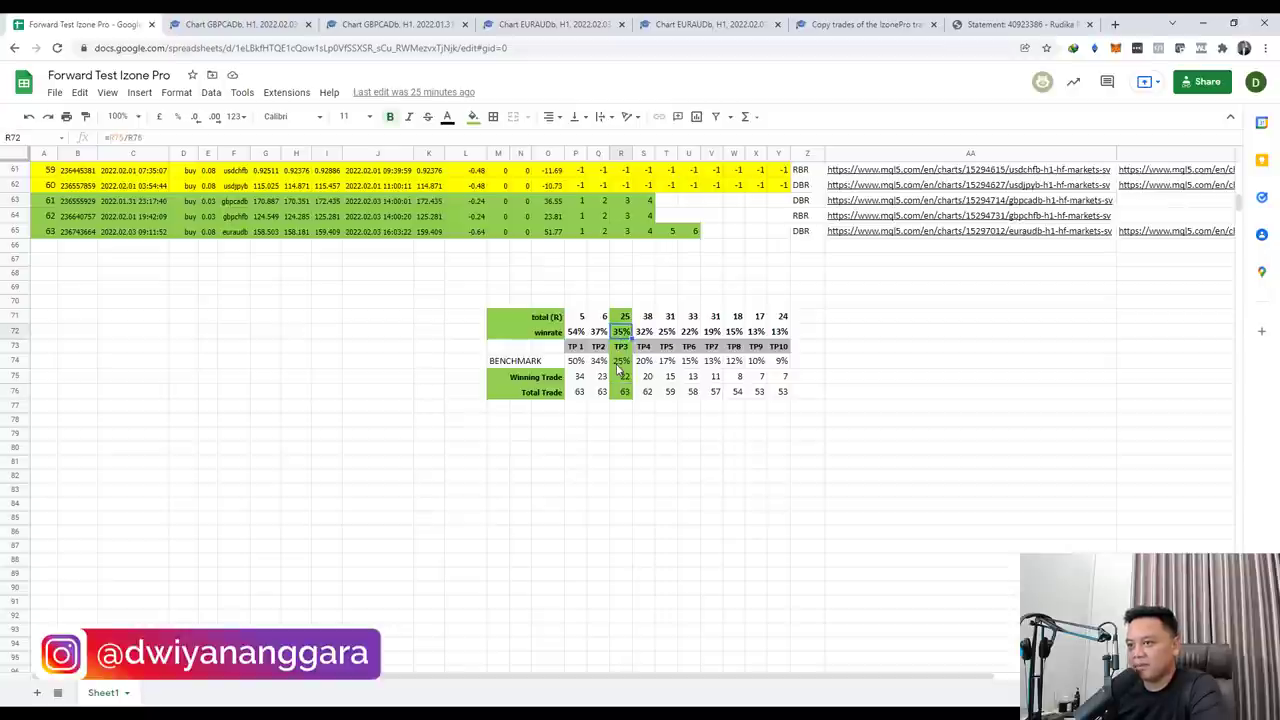
click(621, 362)
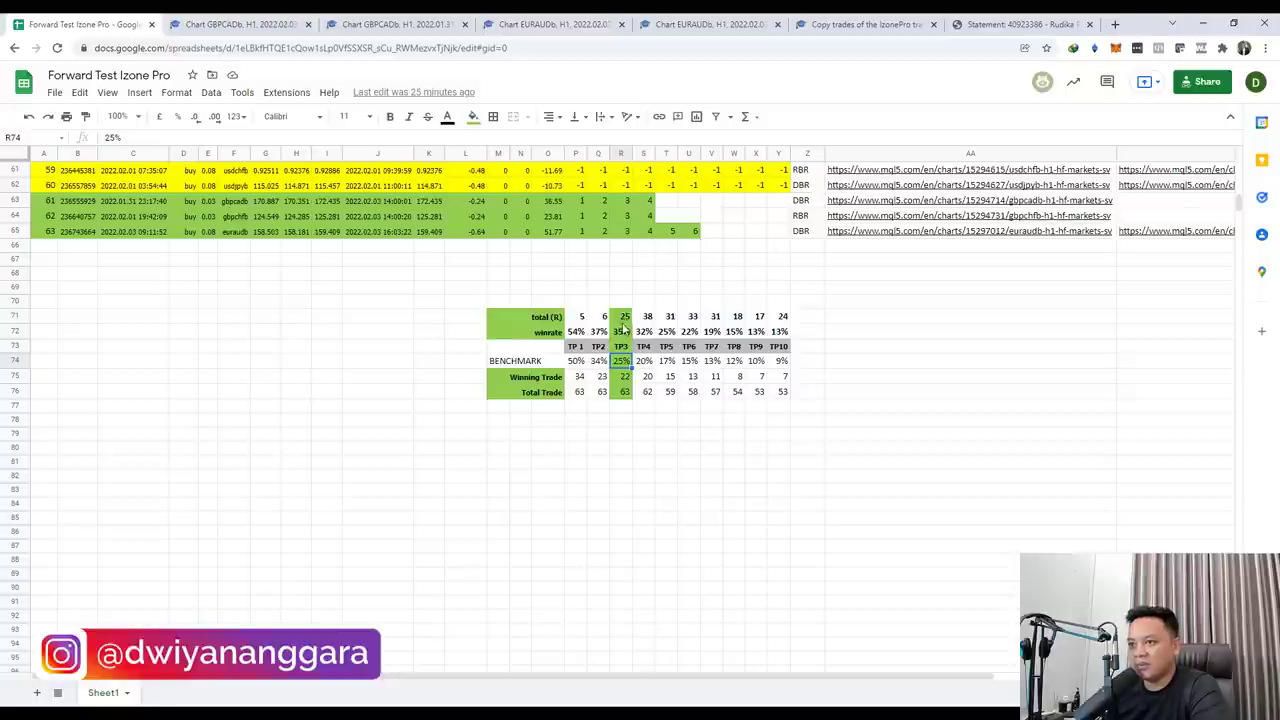
click(623, 317)
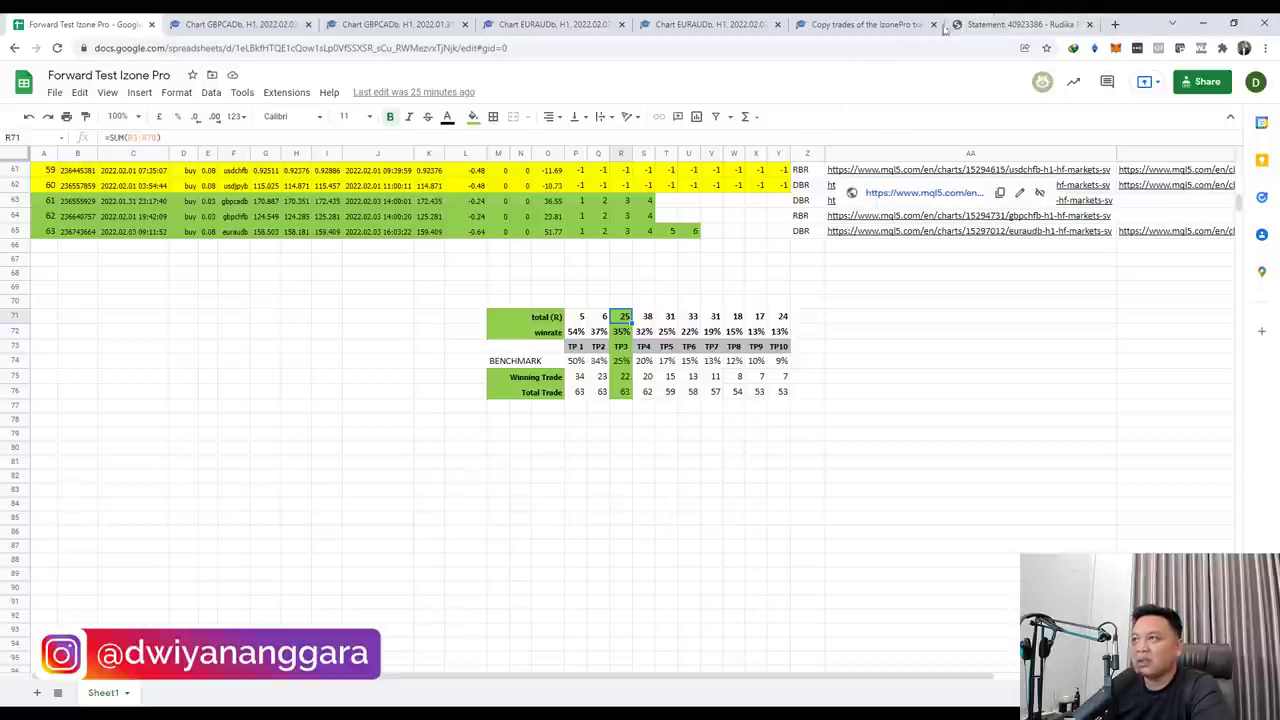
Review the closed trades in the account statement and highlight the total profit and Closed P/L figures at their end
click(1018, 24)
scroll(840, 370, up, 6)
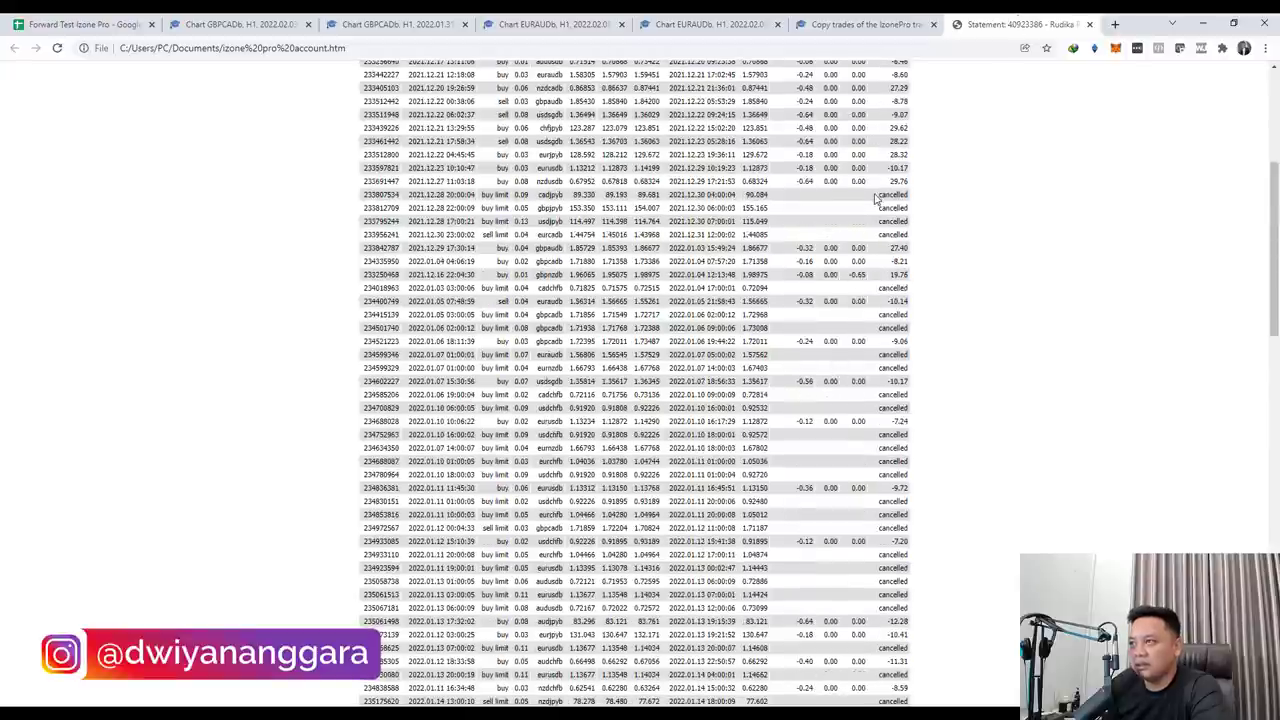
scroll(876, 199, up, 2)
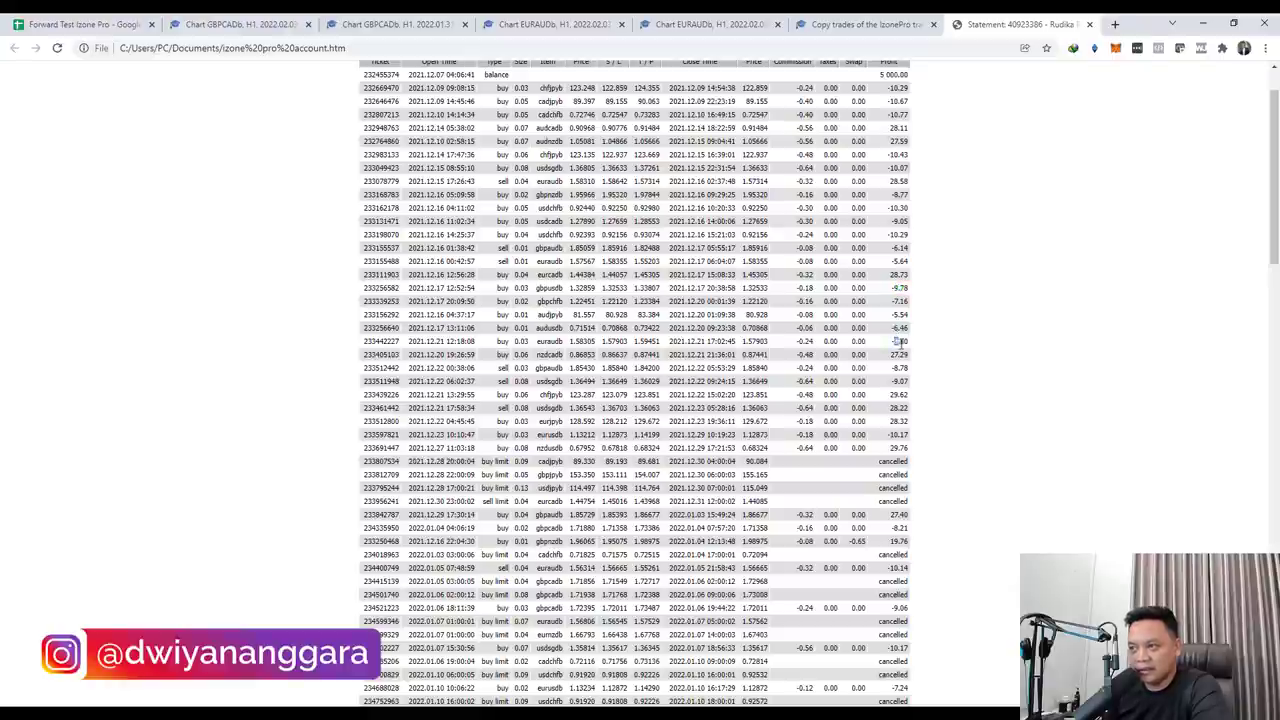
click(90, 24)
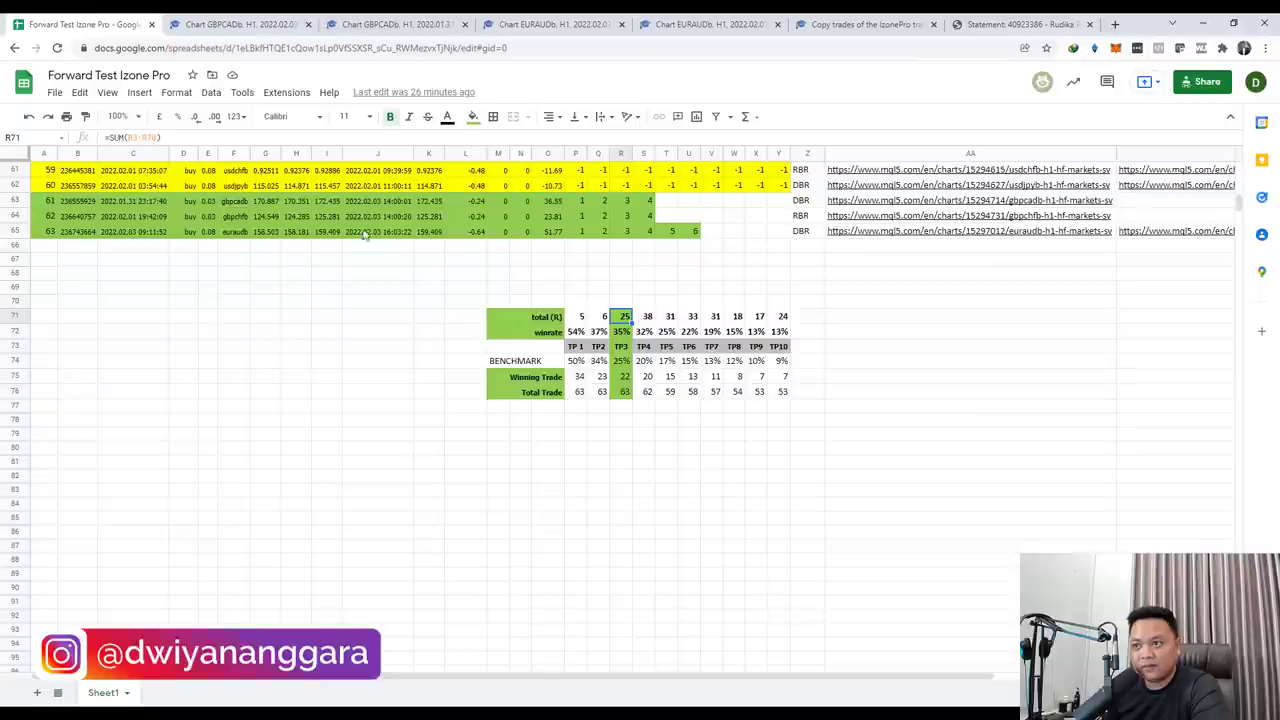
click(1015, 24)
scroll(769, 524, down, 15)
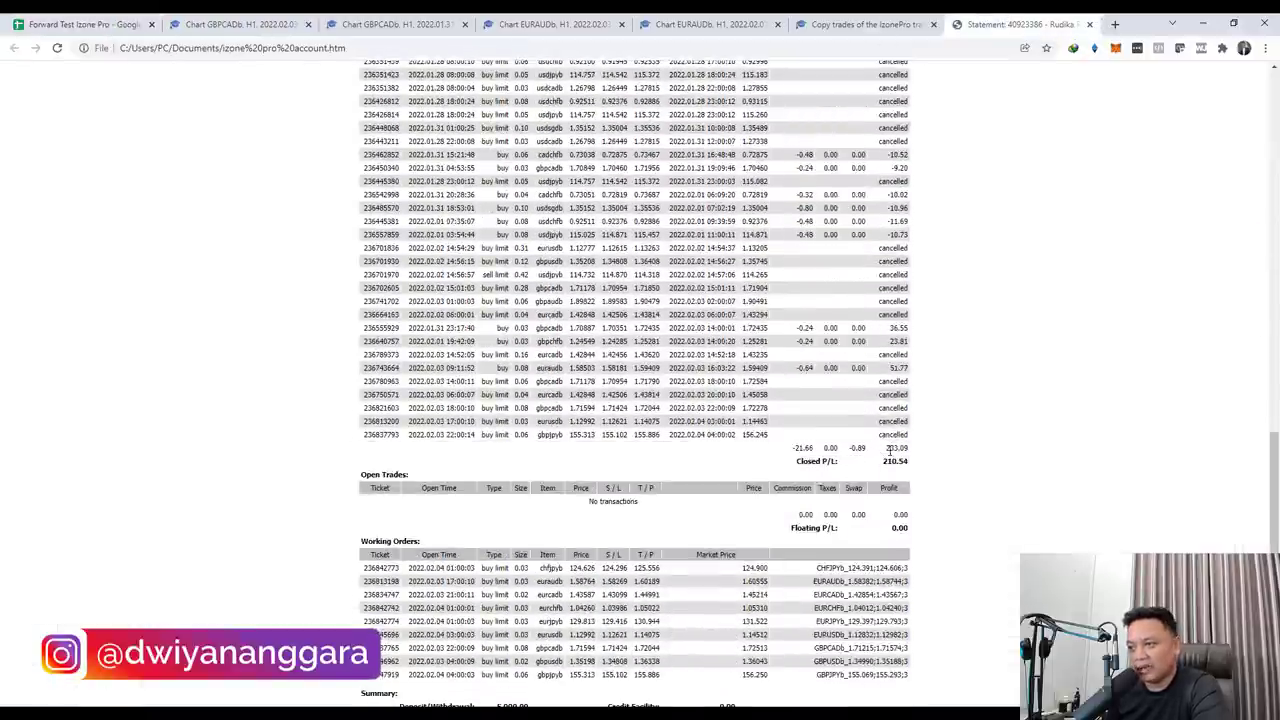
double_click(889, 447)
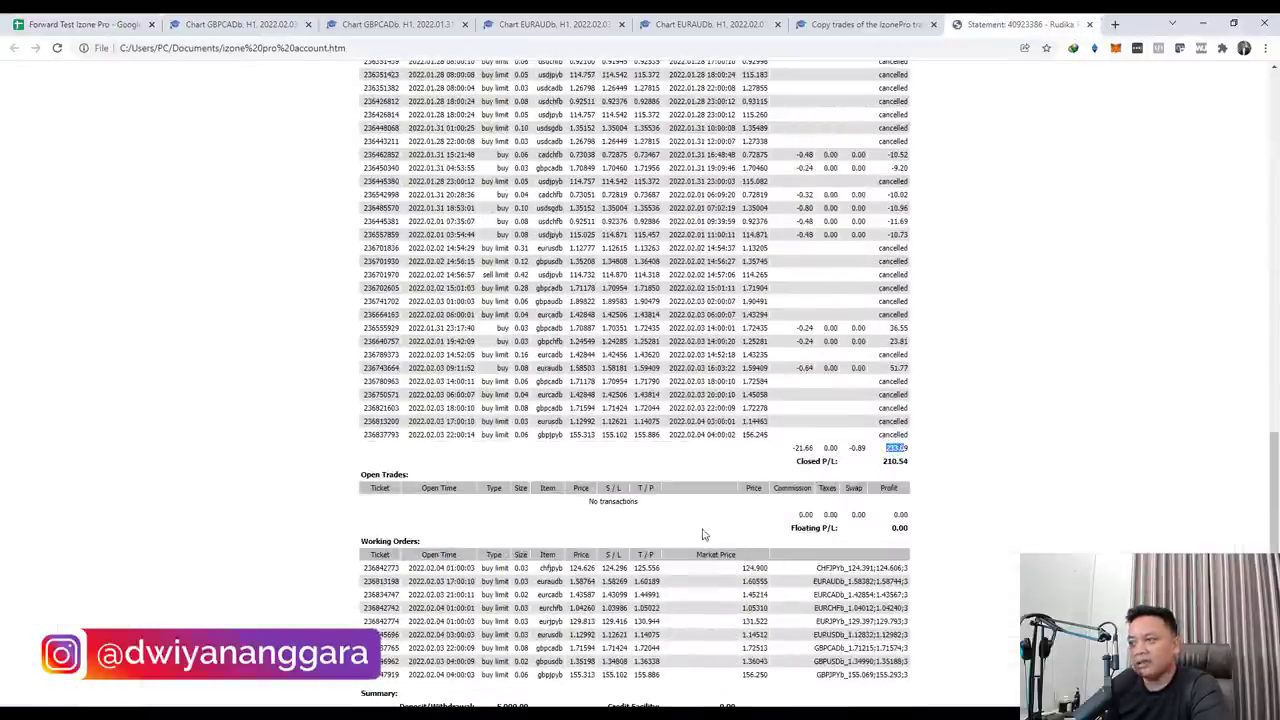
drag(884, 447, 900, 461)
click(887, 460)
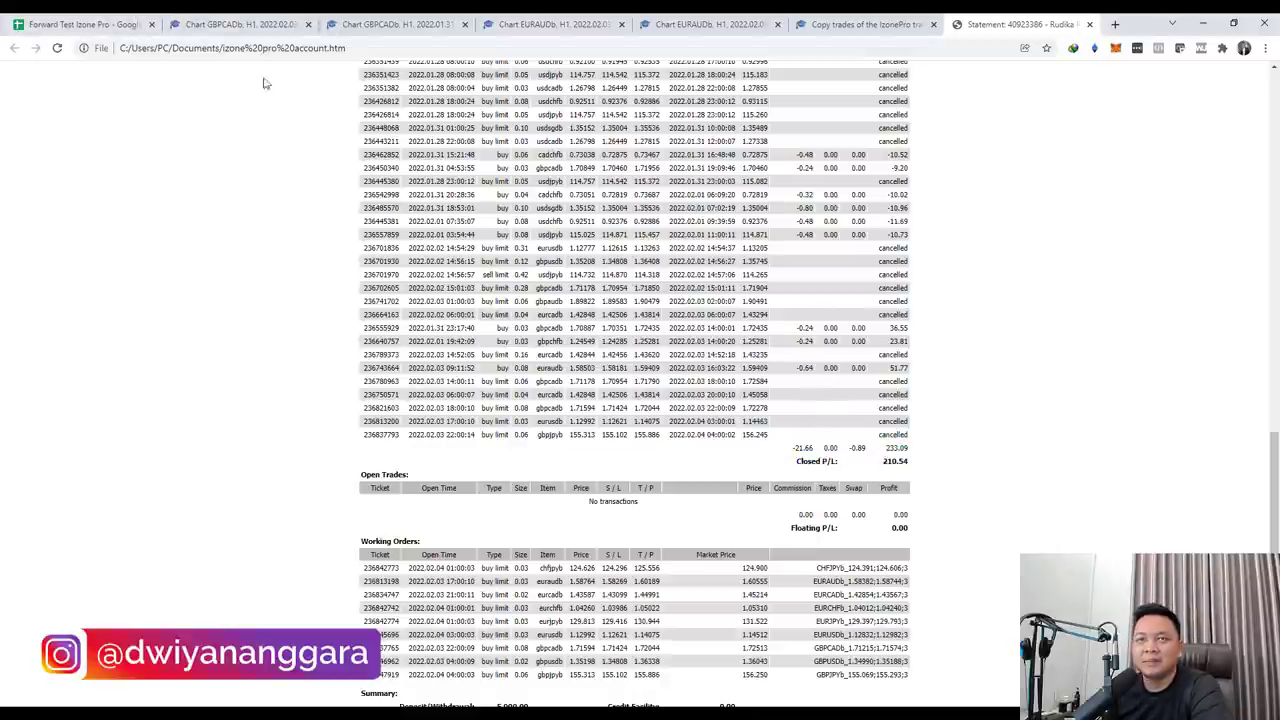
Return to the spreadsheet, compare the winrate and total R of TP3 and TP4, and check the blank TP4 cell S56
click(88, 23)
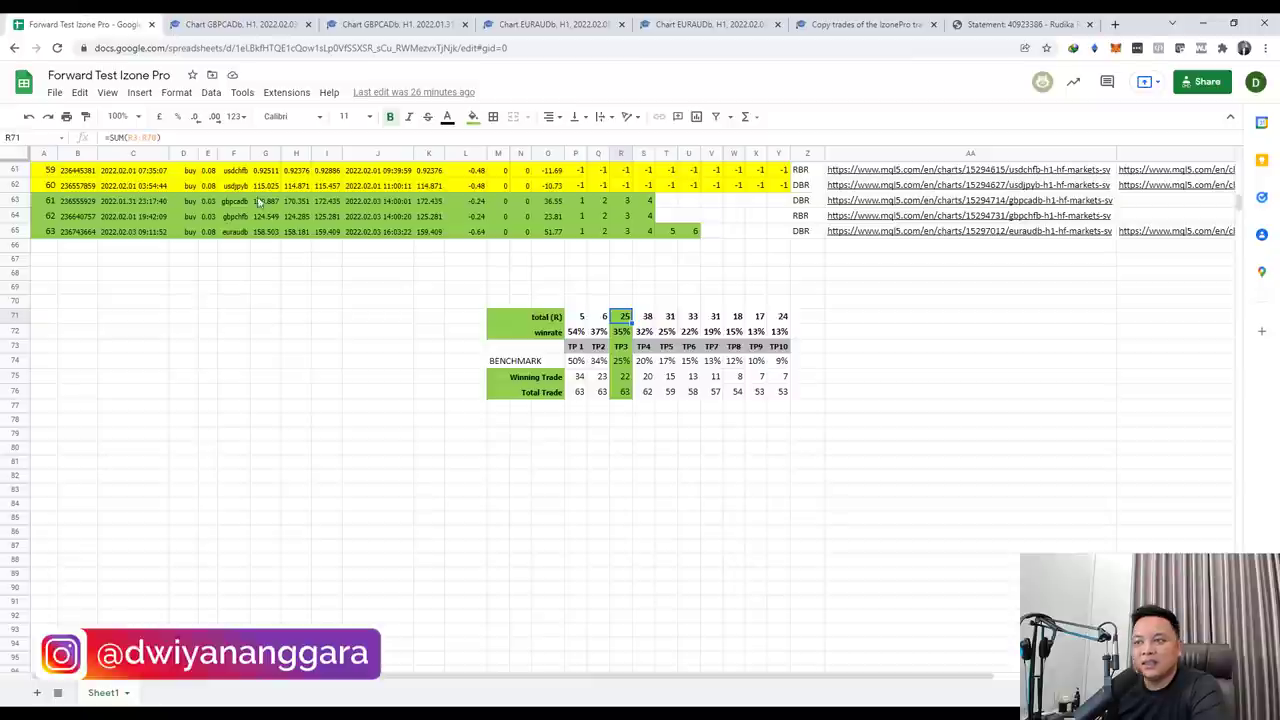
click(624, 333)
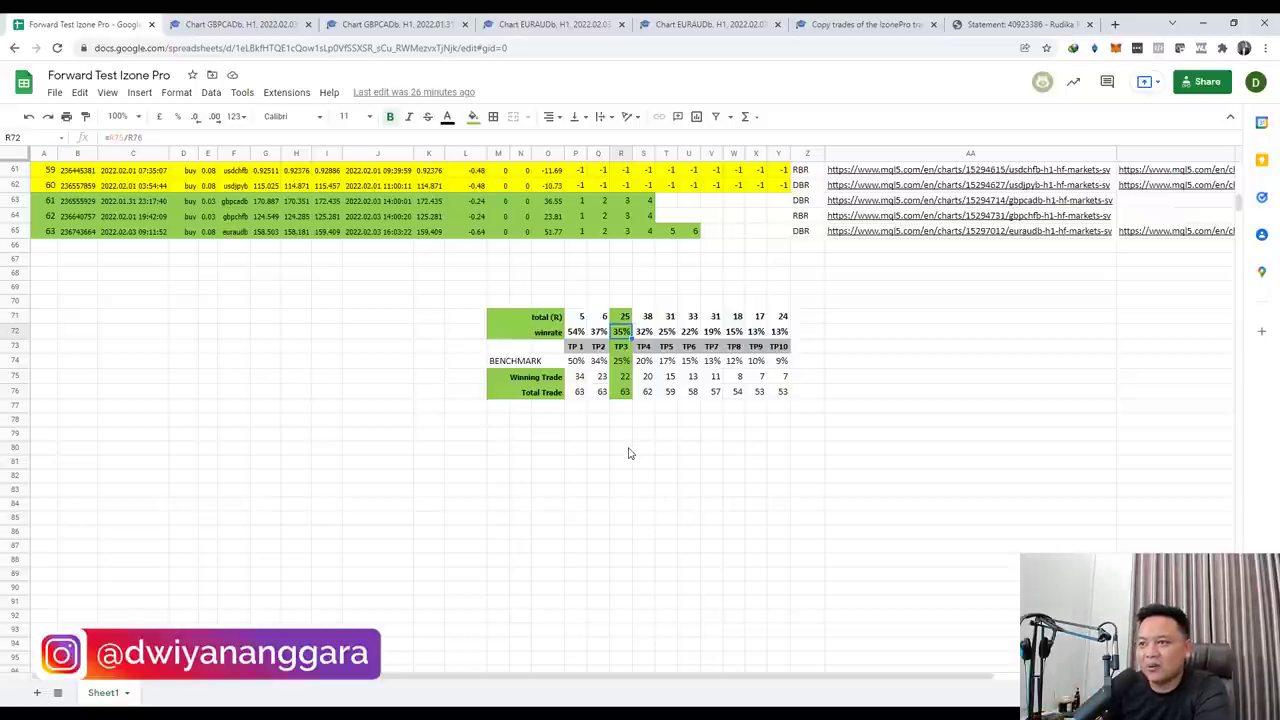
click(646, 348)
click(645, 331)
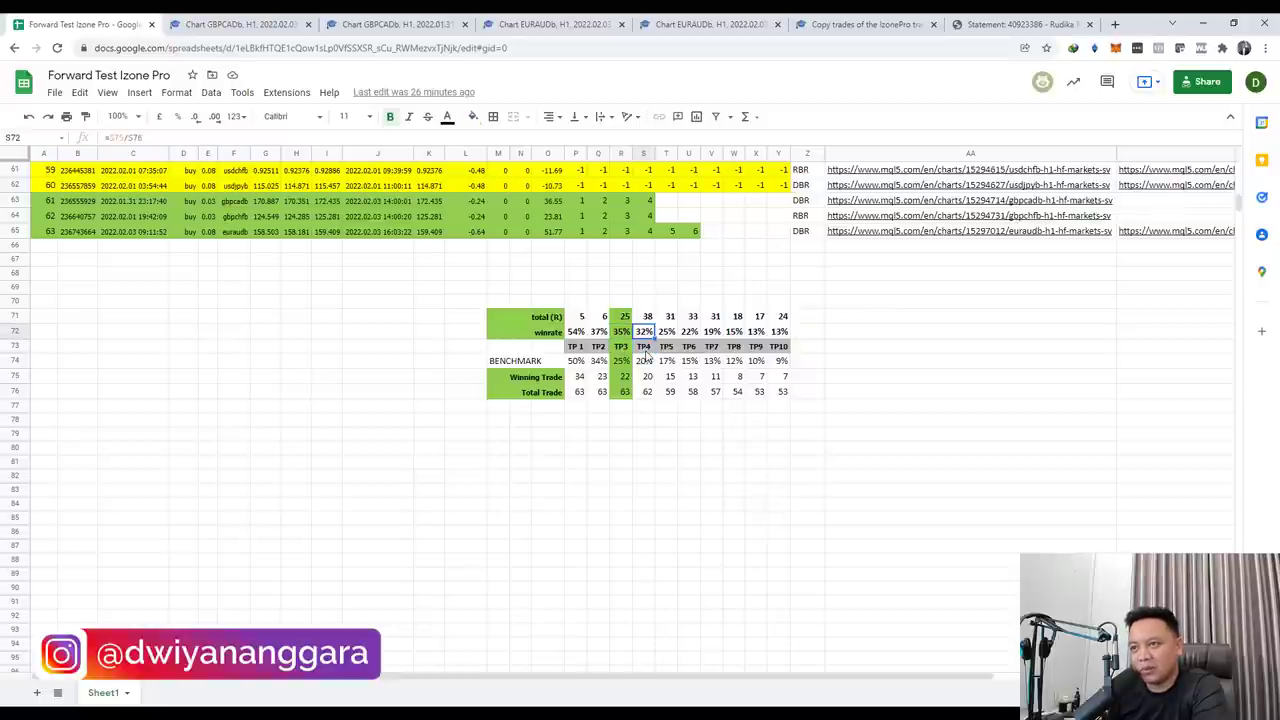
key(Up)
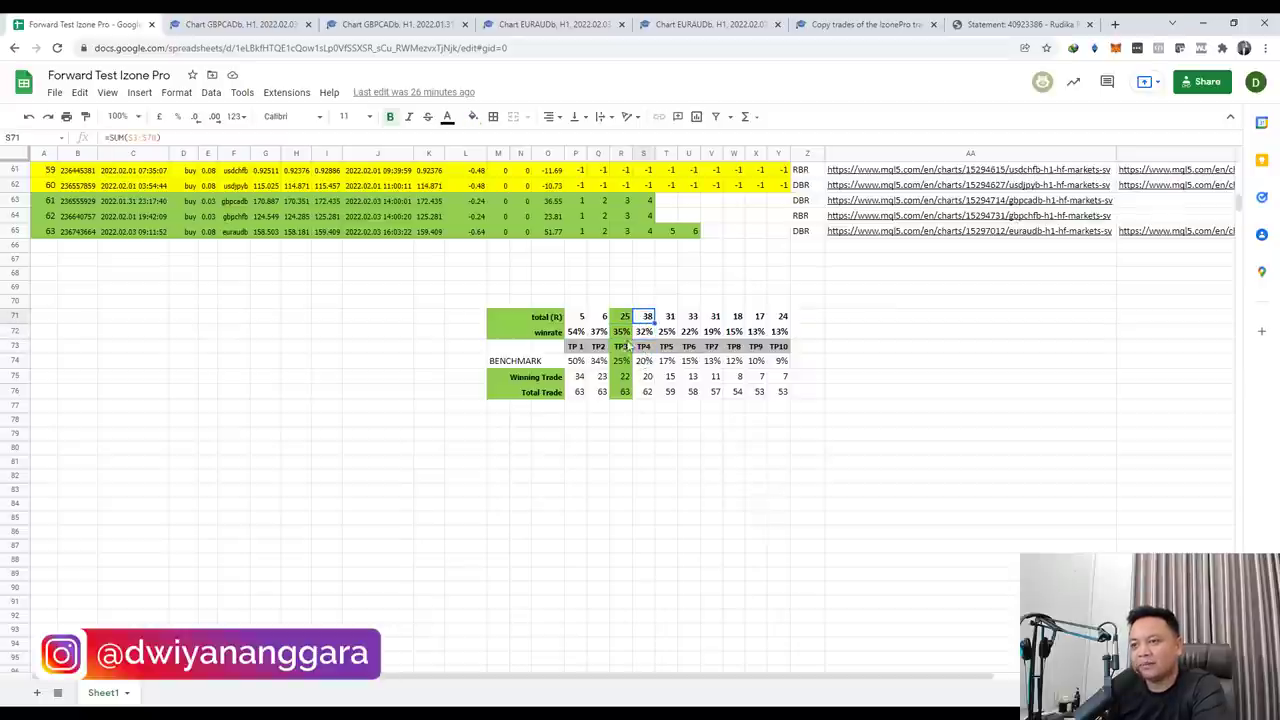
click(621, 317)
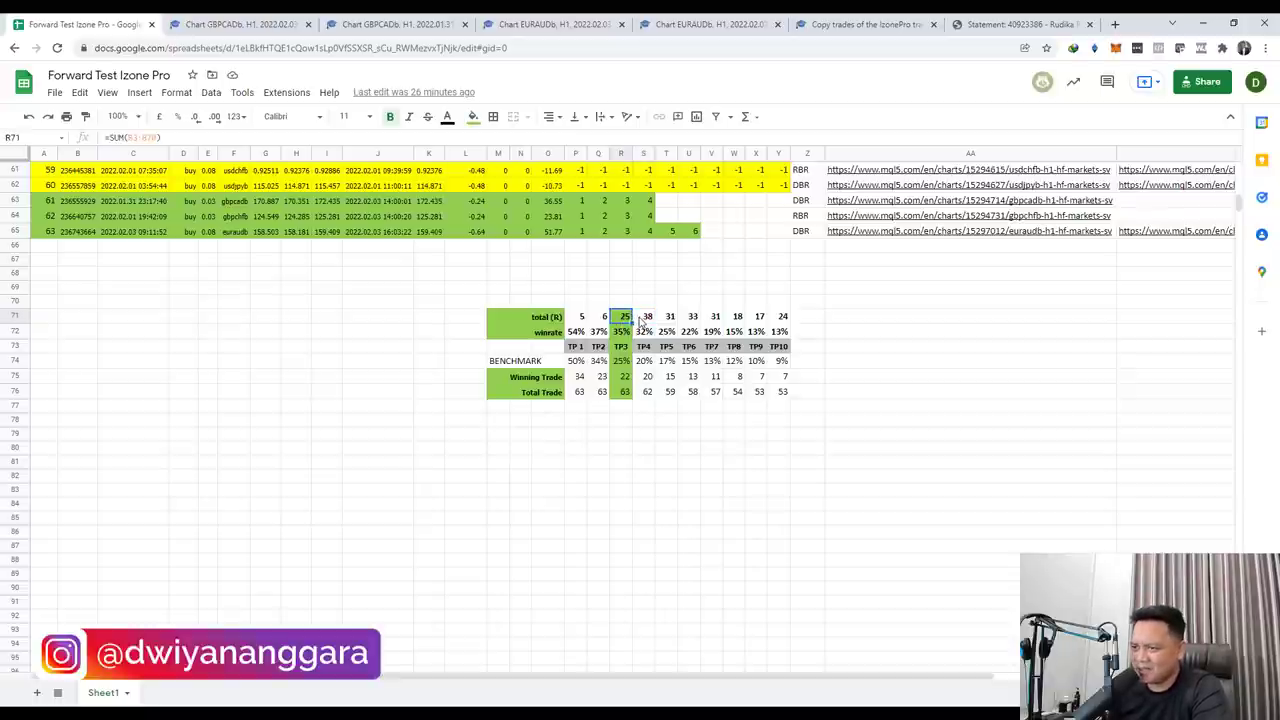
click(643, 317)
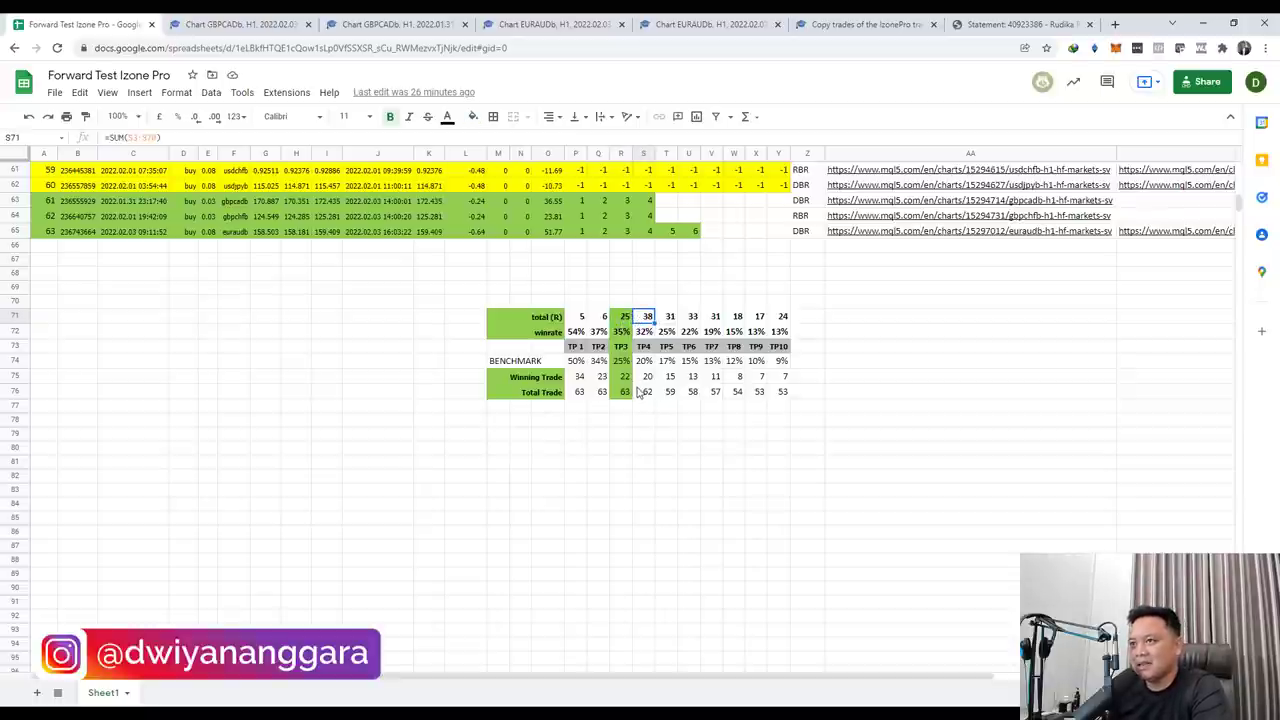
scroll(640, 383, up, 3)
click(645, 247)
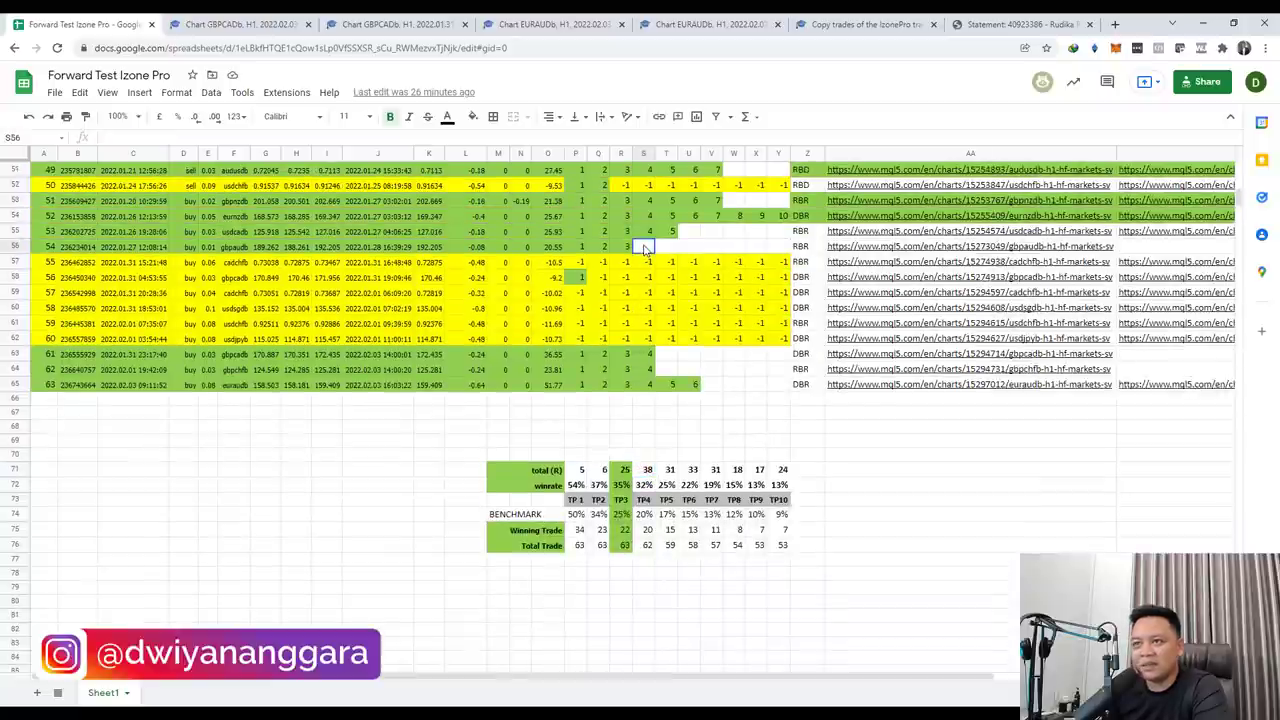
Check the gbpaudb trade in row 56 and its blank TP4 result, and inspect the TP4 total R in the summary table
click(240, 250)
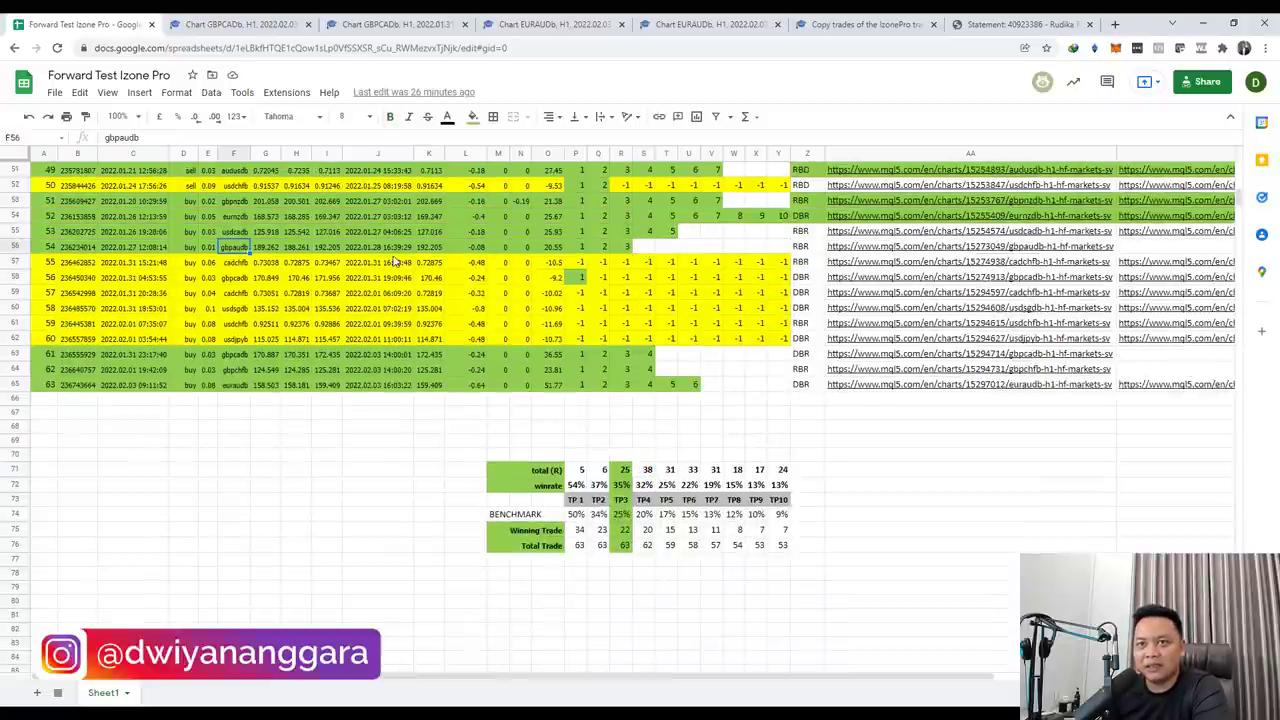
click(645, 248)
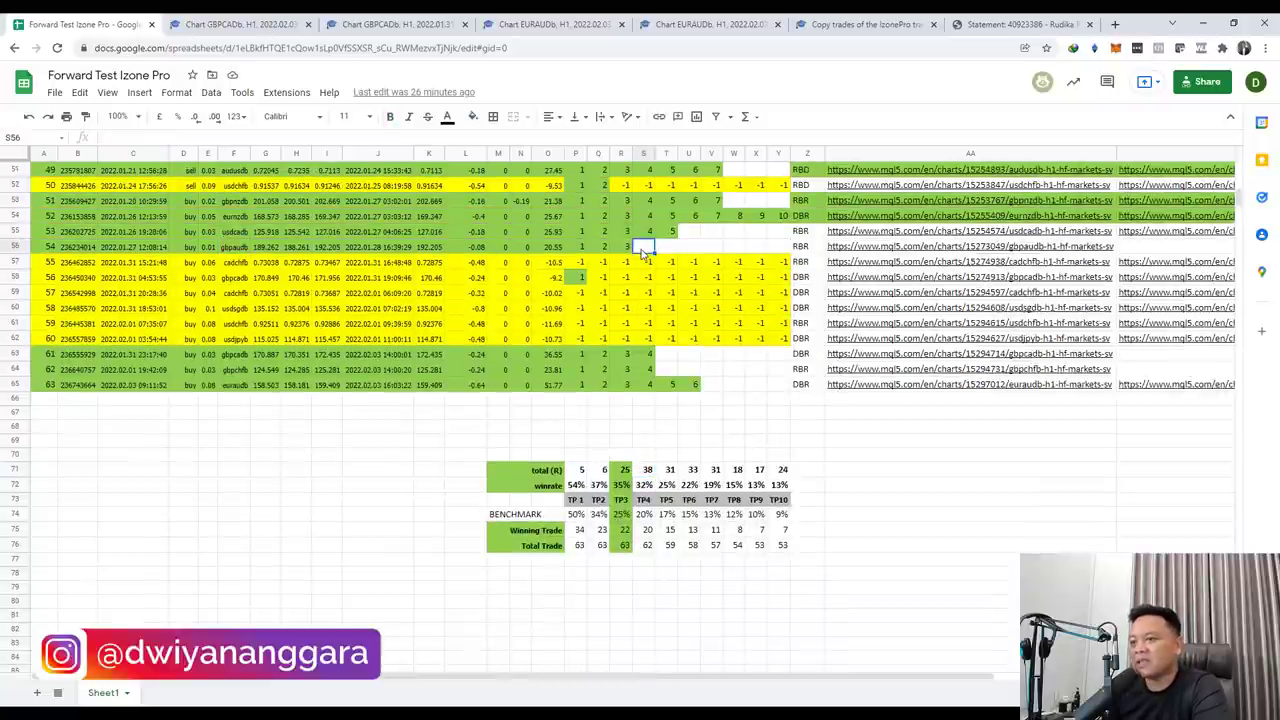
click(646, 470)
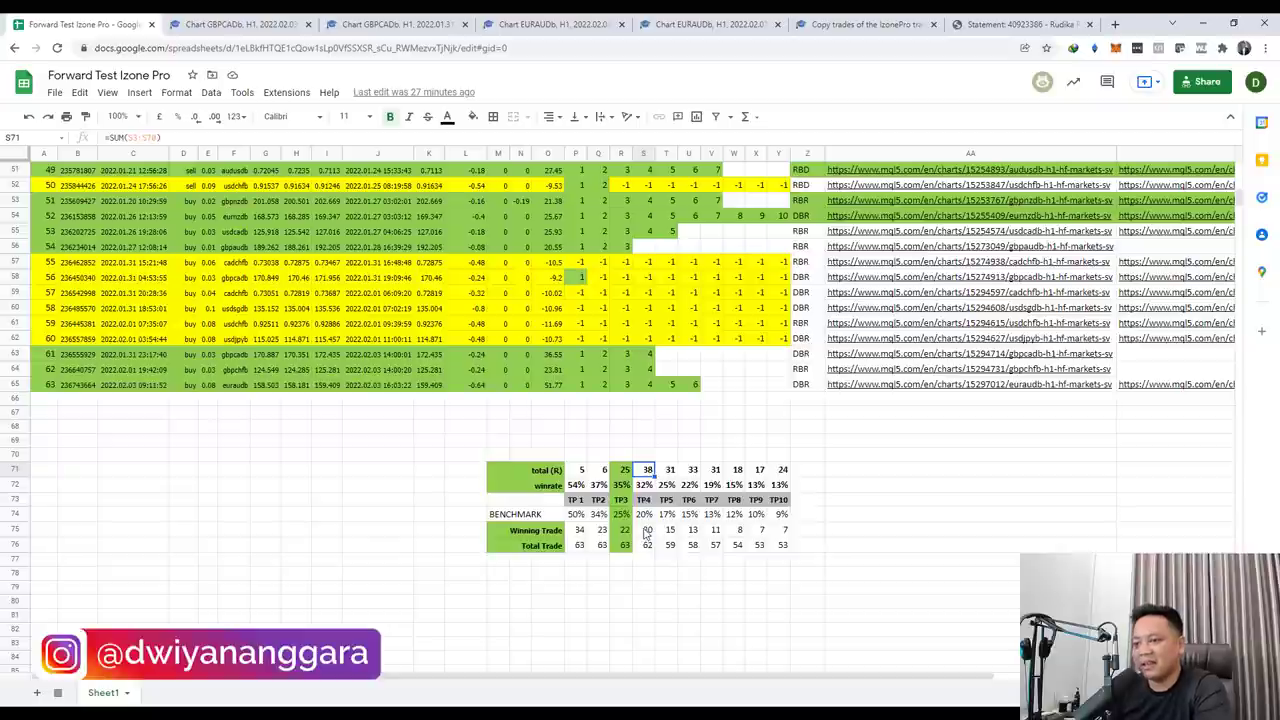
scroll(670, 490, down, 1)
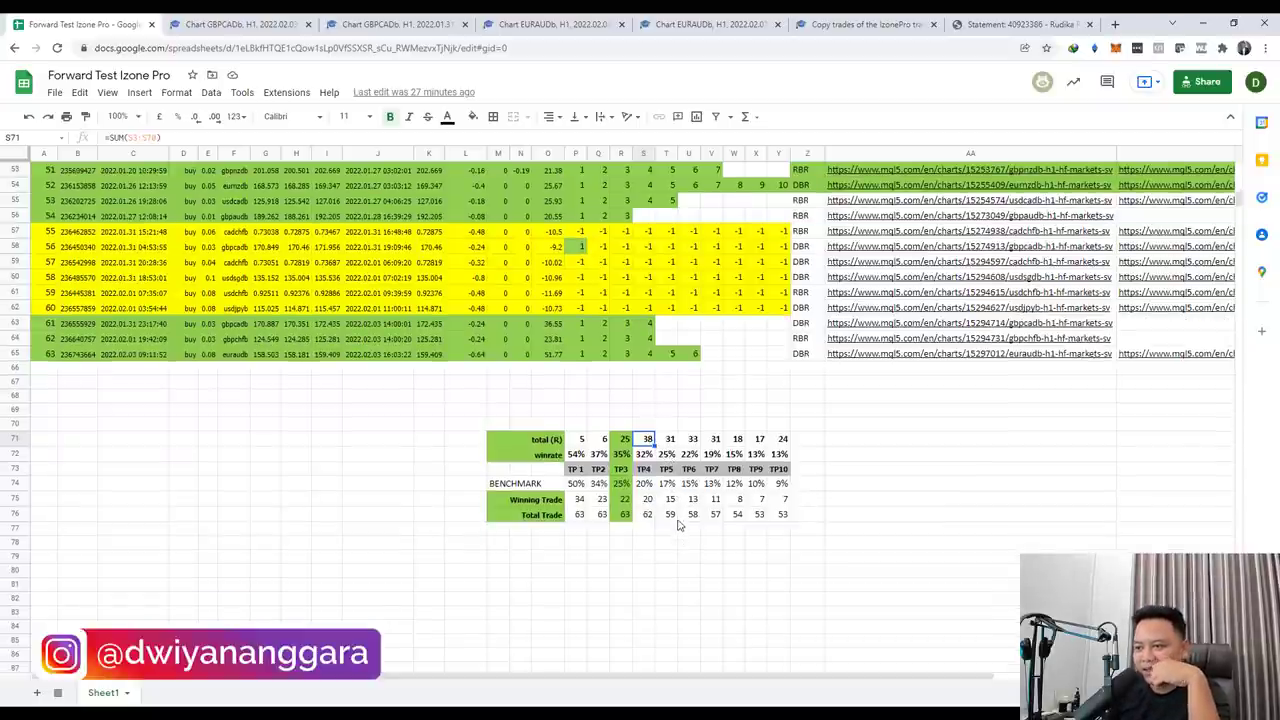
Examine the TP5 column's benchmark, total trades and total R in the summary table, comparing its total R with TP3
click(666, 471)
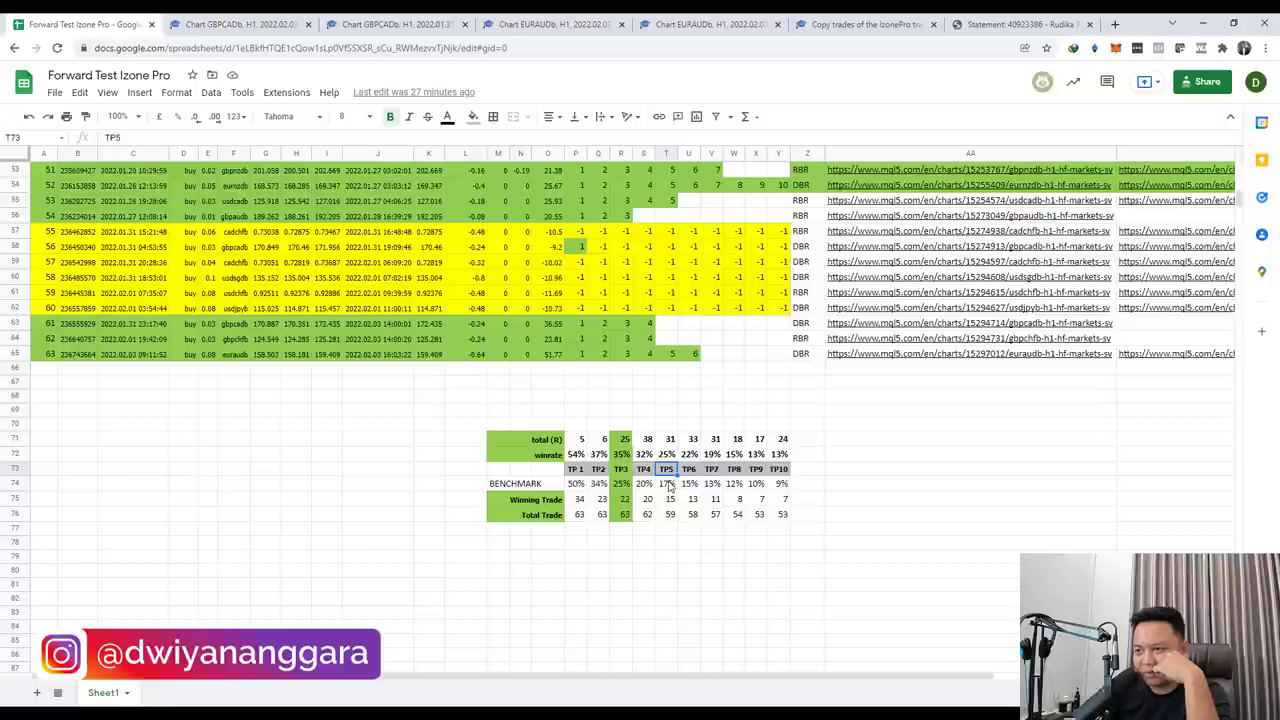
click(669, 485)
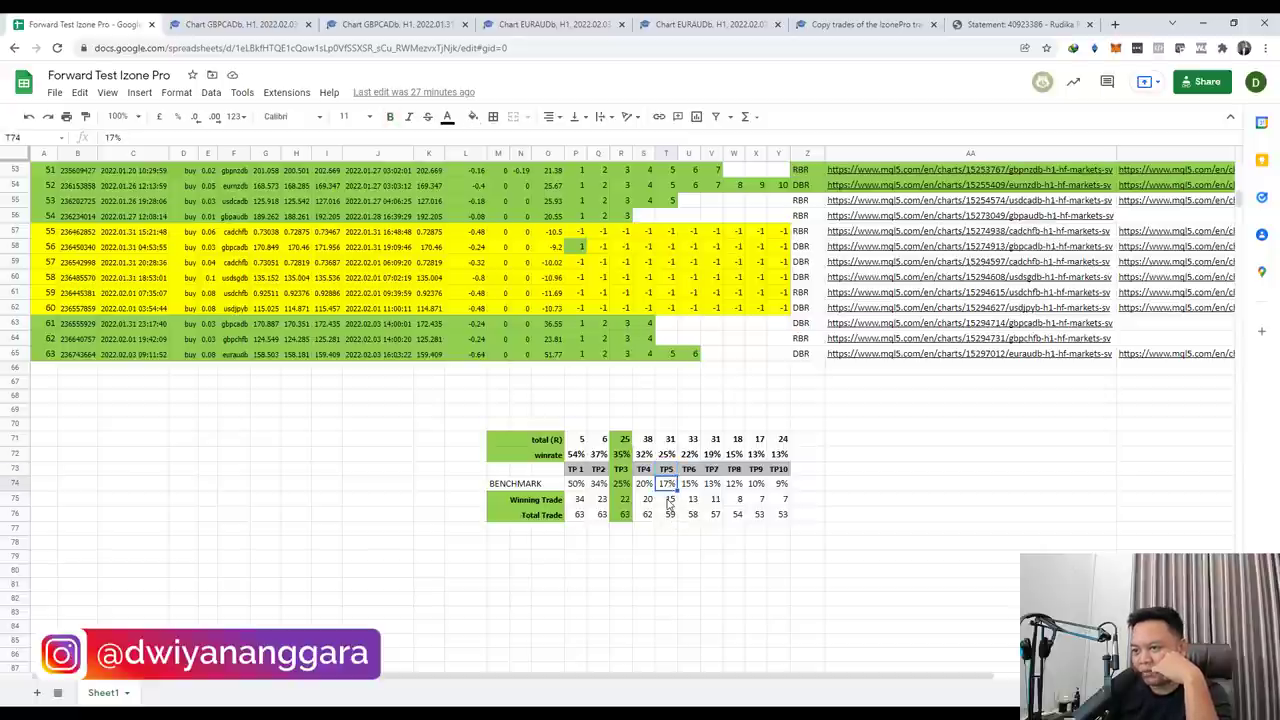
click(667, 518)
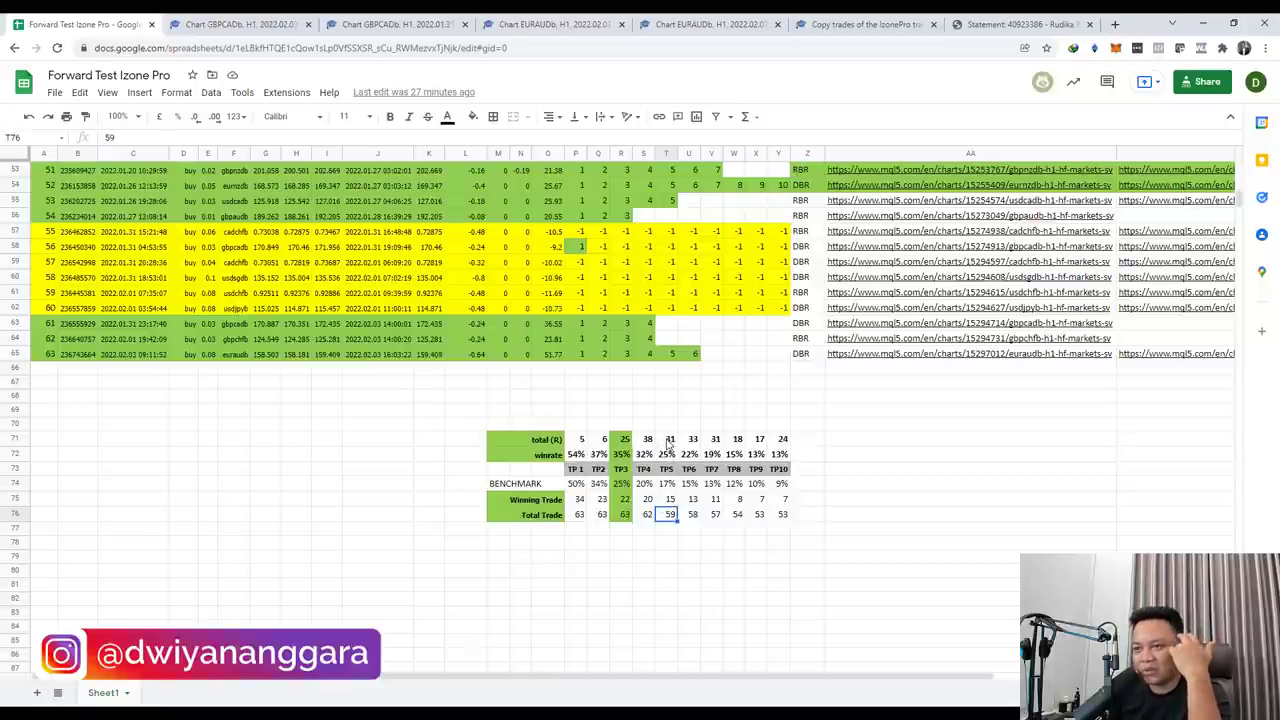
click(669, 440)
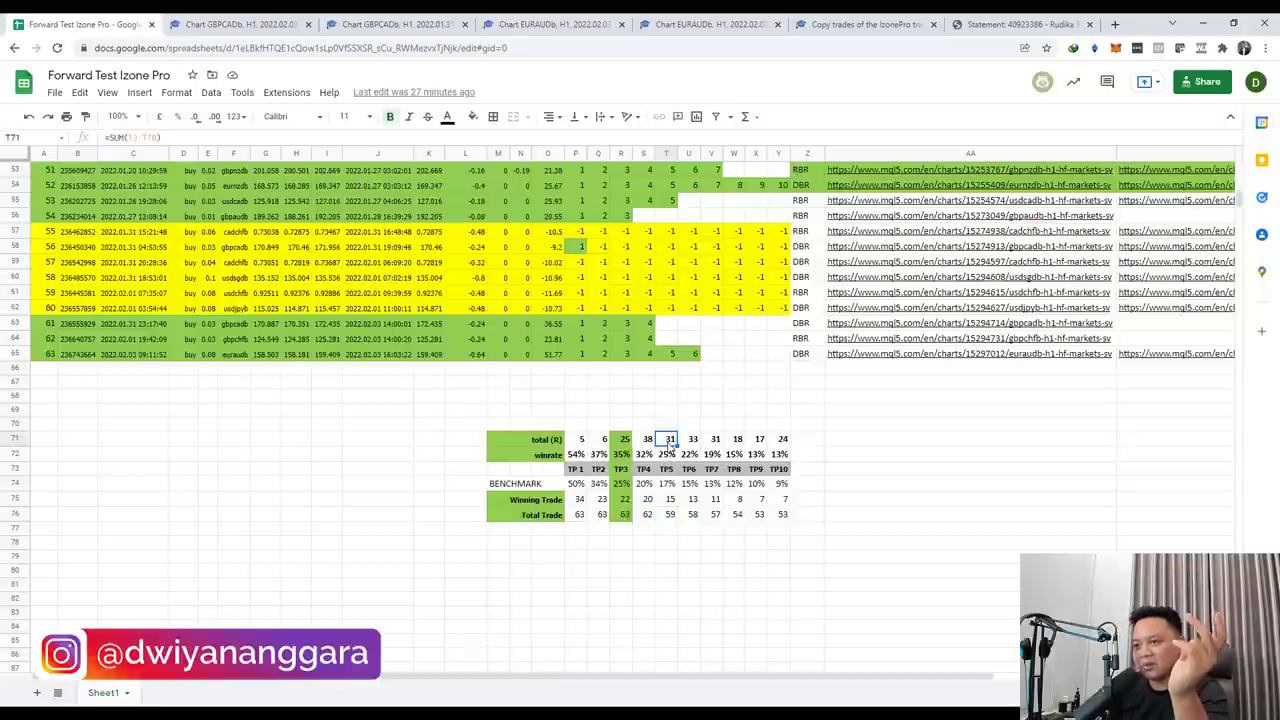
key(Up)
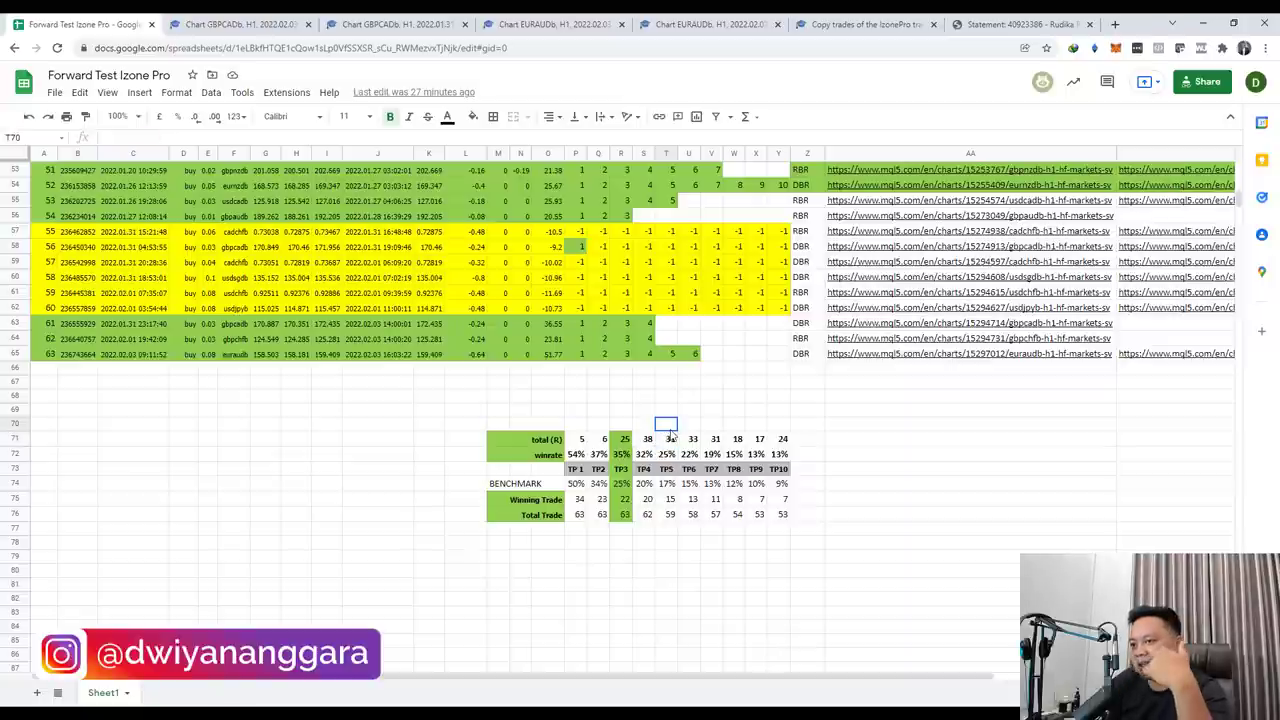
click(670, 444)
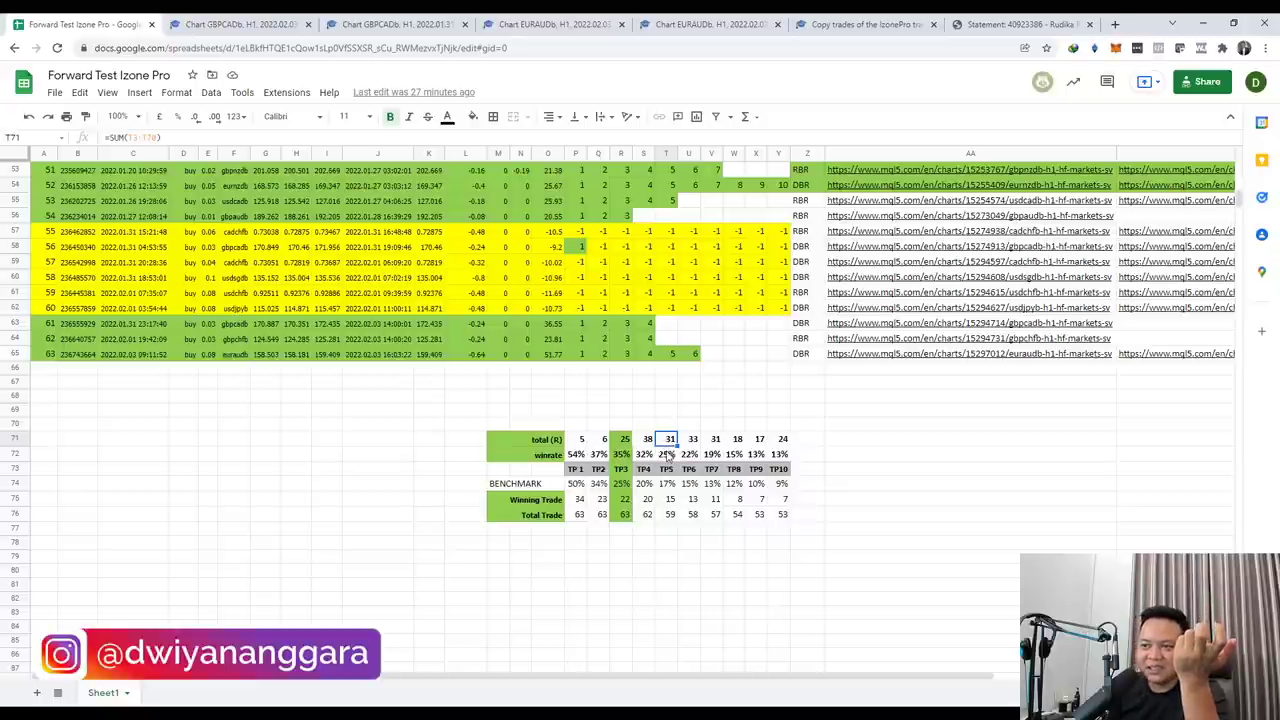
click(627, 442)
click(668, 442)
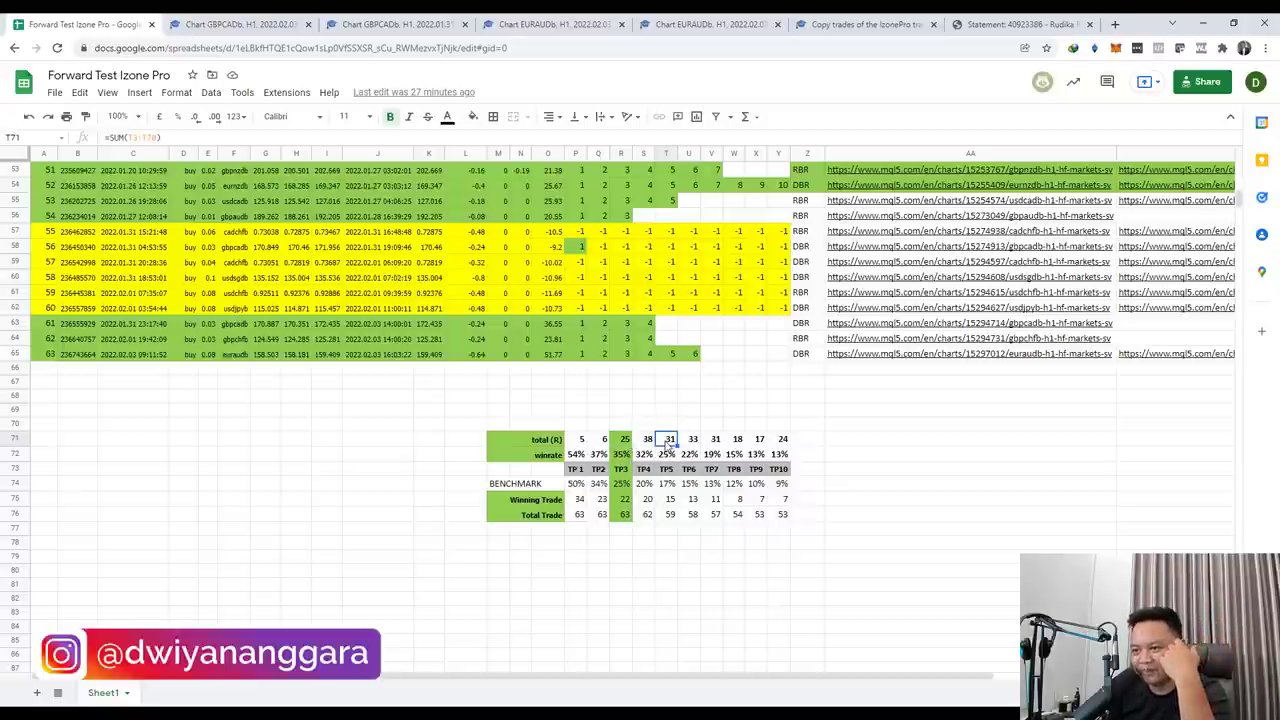
Examine the TP6 column's total trades, winrate and total R in the summary table
click(692, 513)
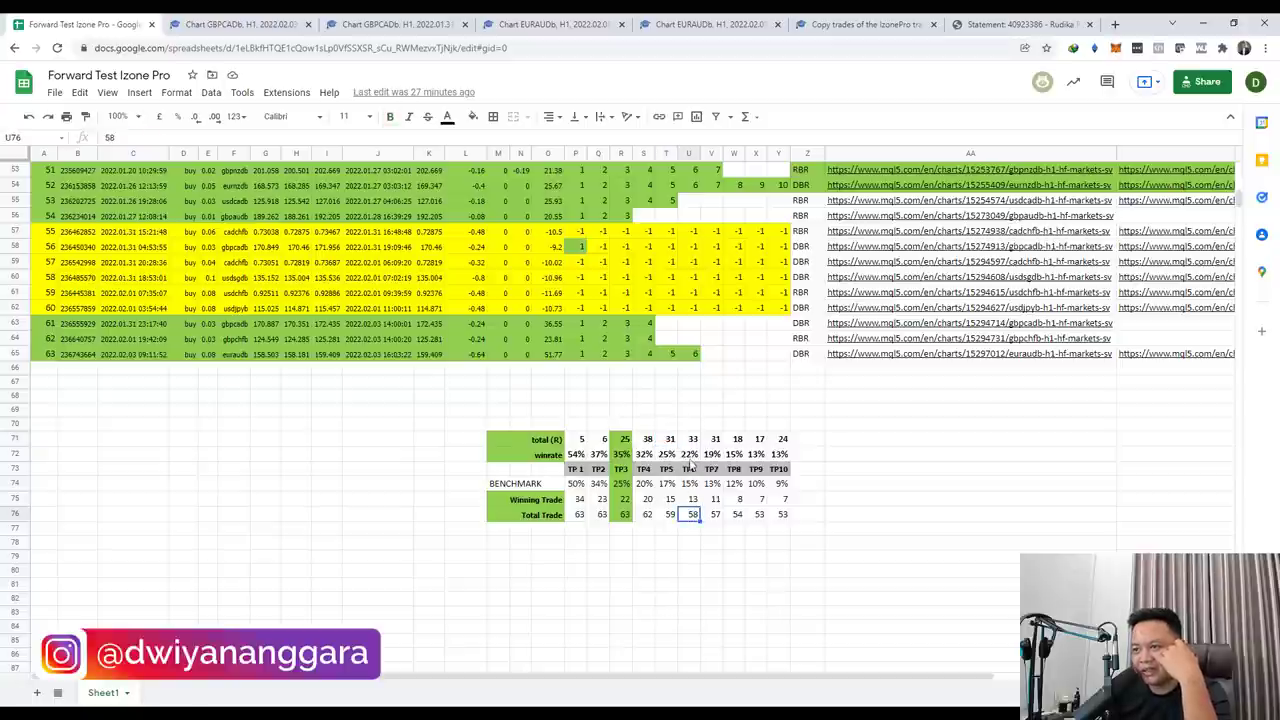
click(690, 468)
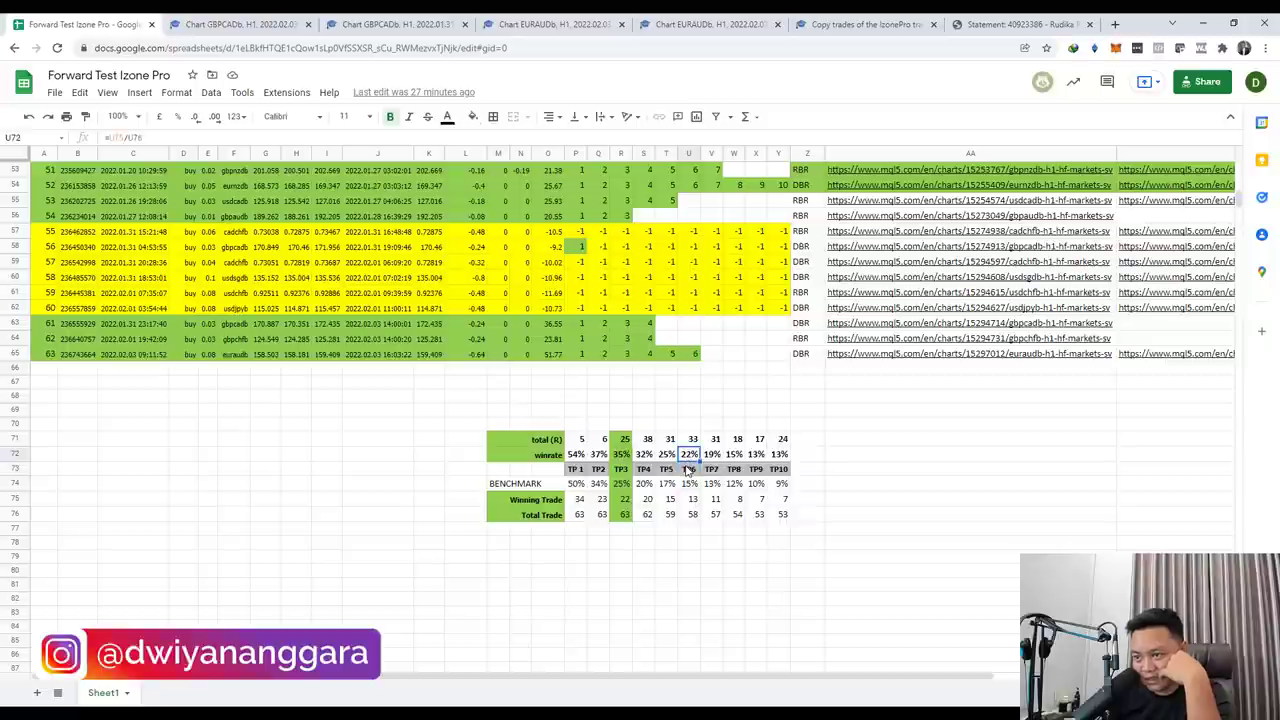
click(690, 441)
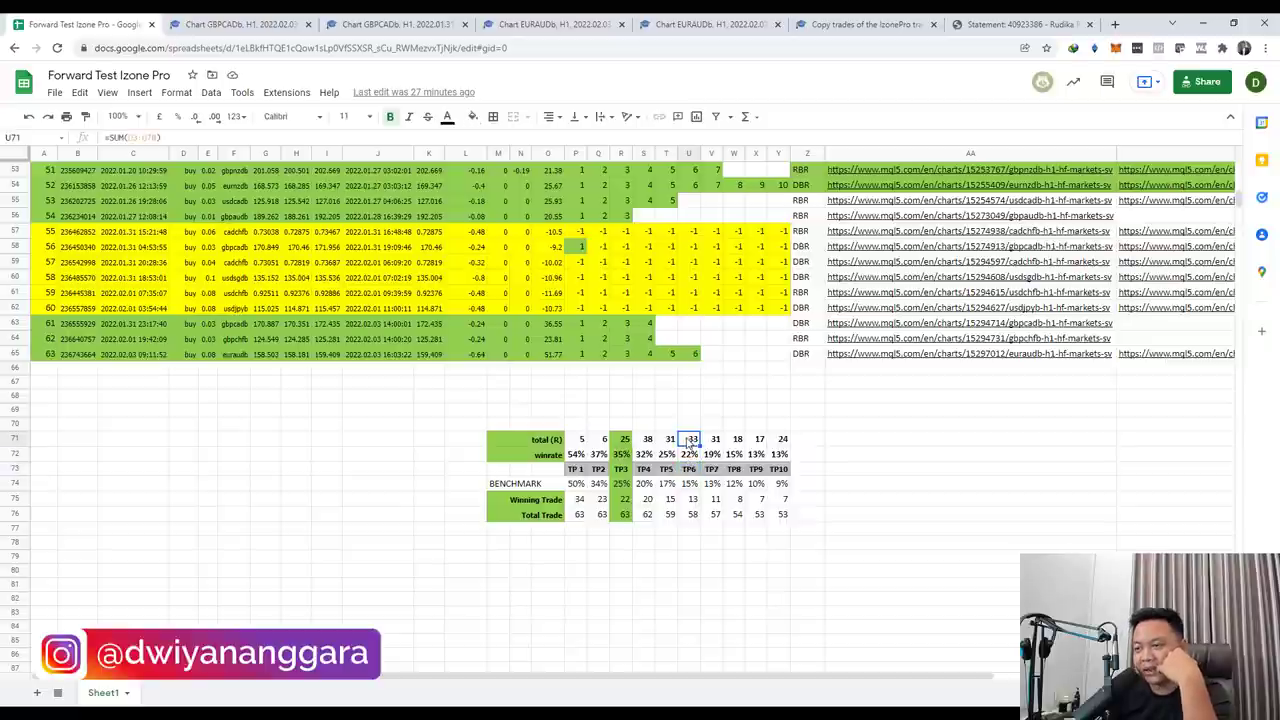
click(690, 518)
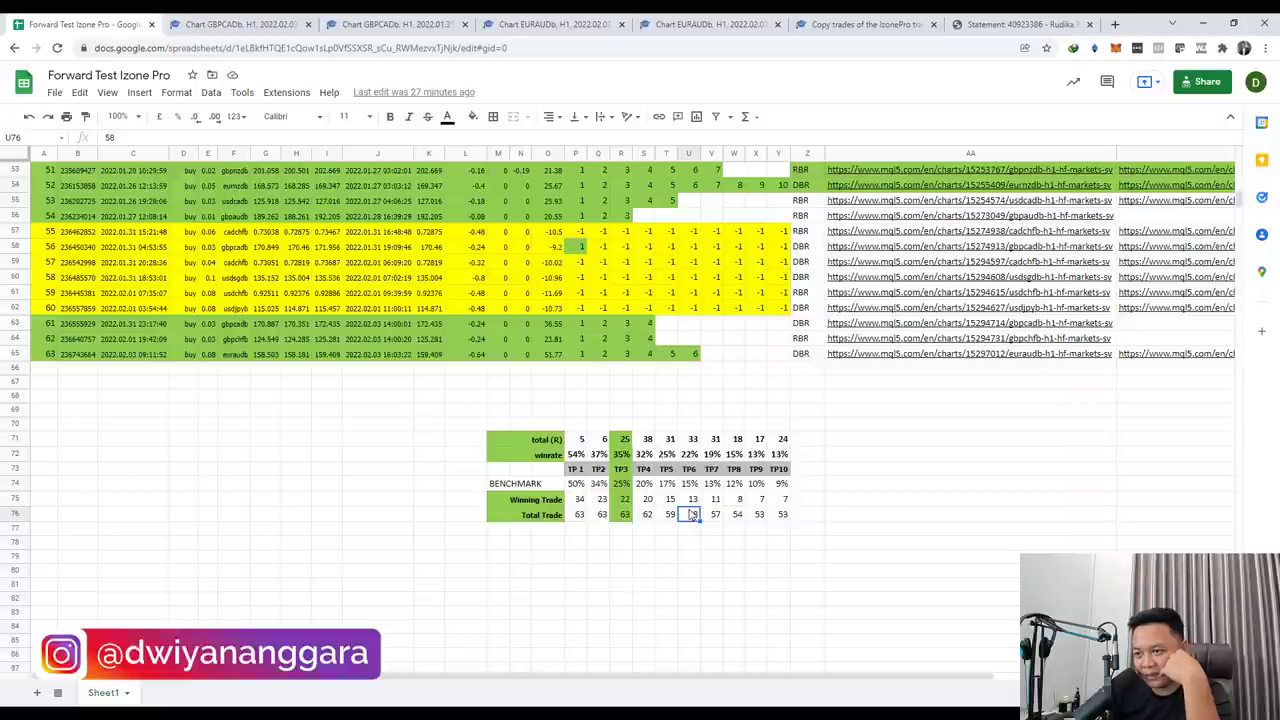
click(690, 442)
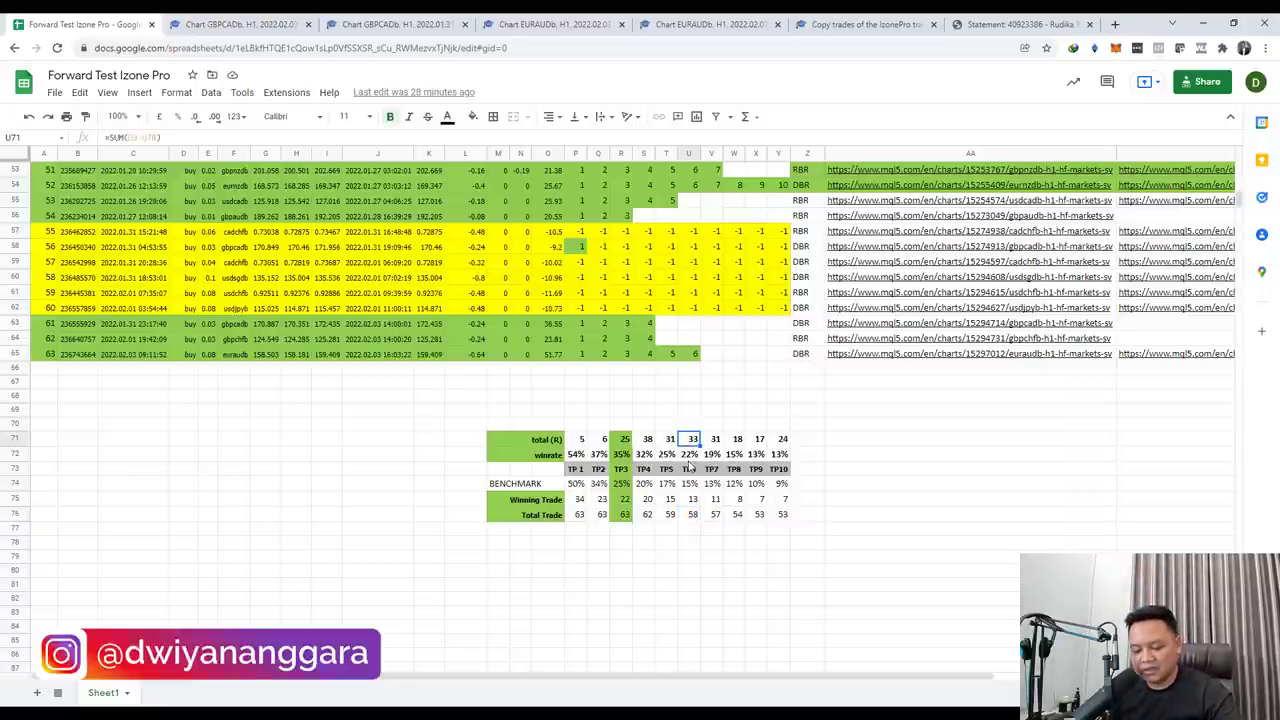
Open Calculator beside the summary table and add 18 to the TP6 total of 33
key(super)
text(cal)
key(Escape)
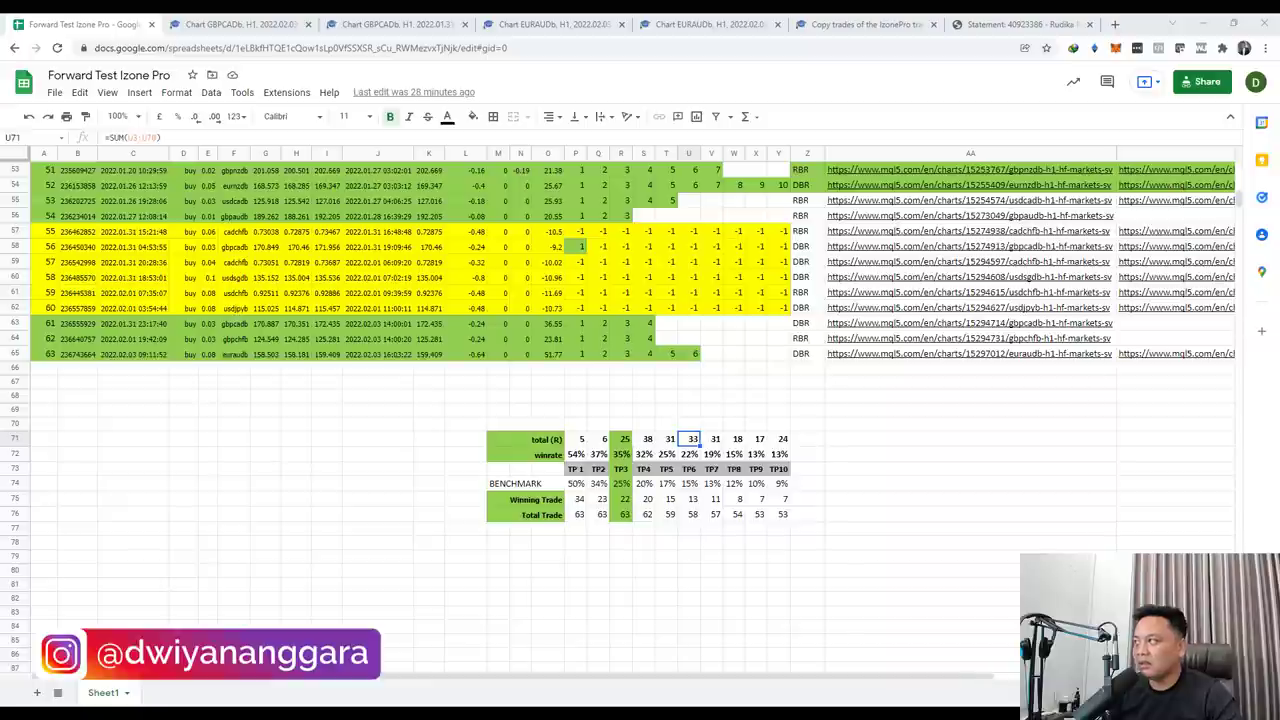
drag(1006, 297, 921, 298)
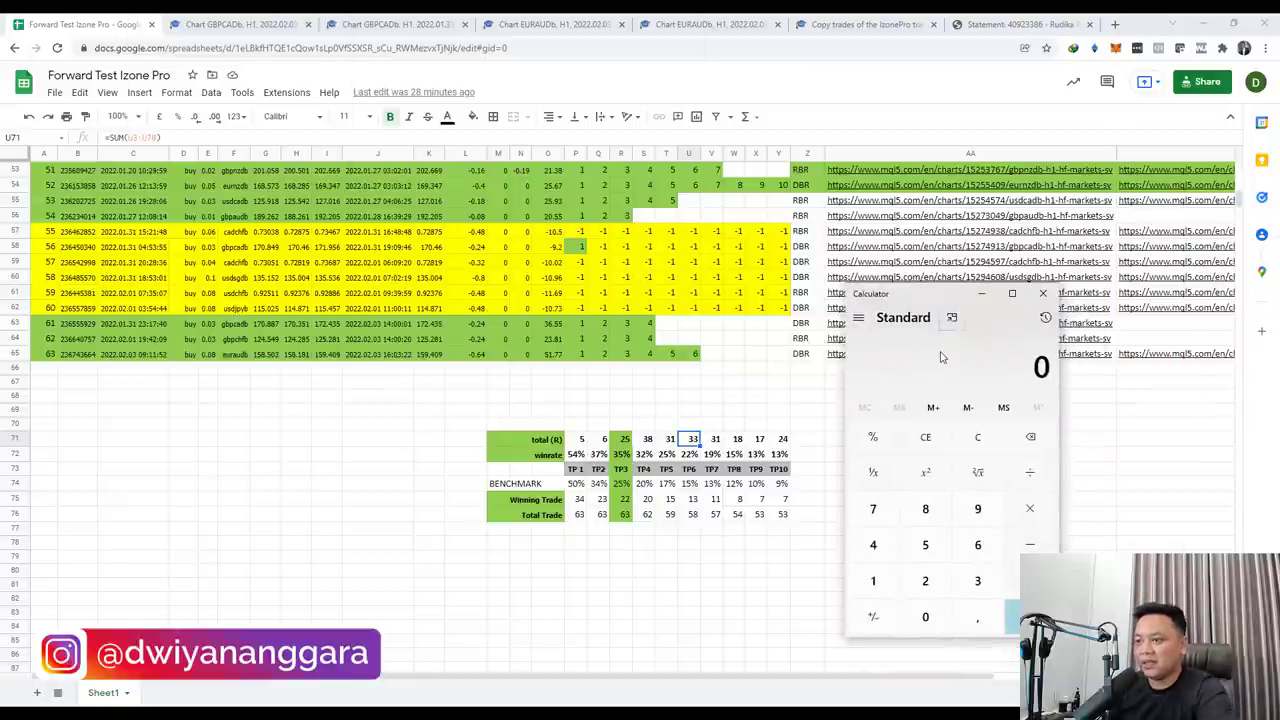
text(33 + )
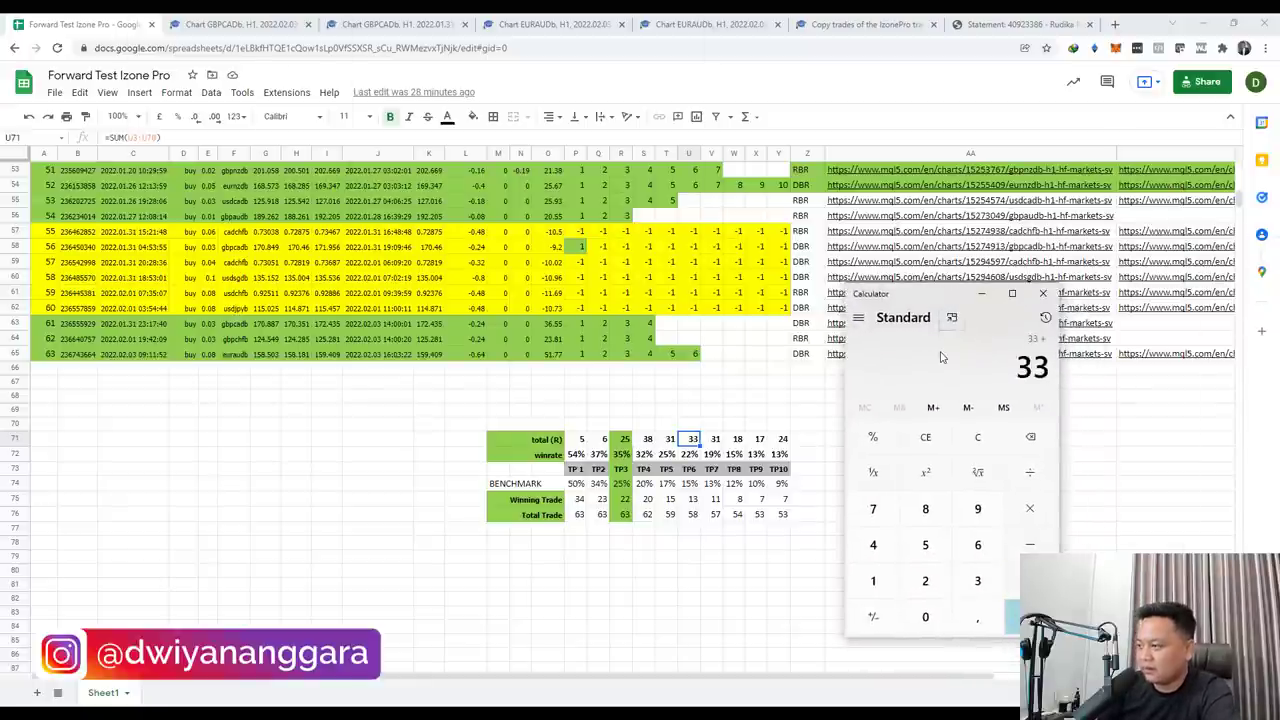
text(18)
key(Return)
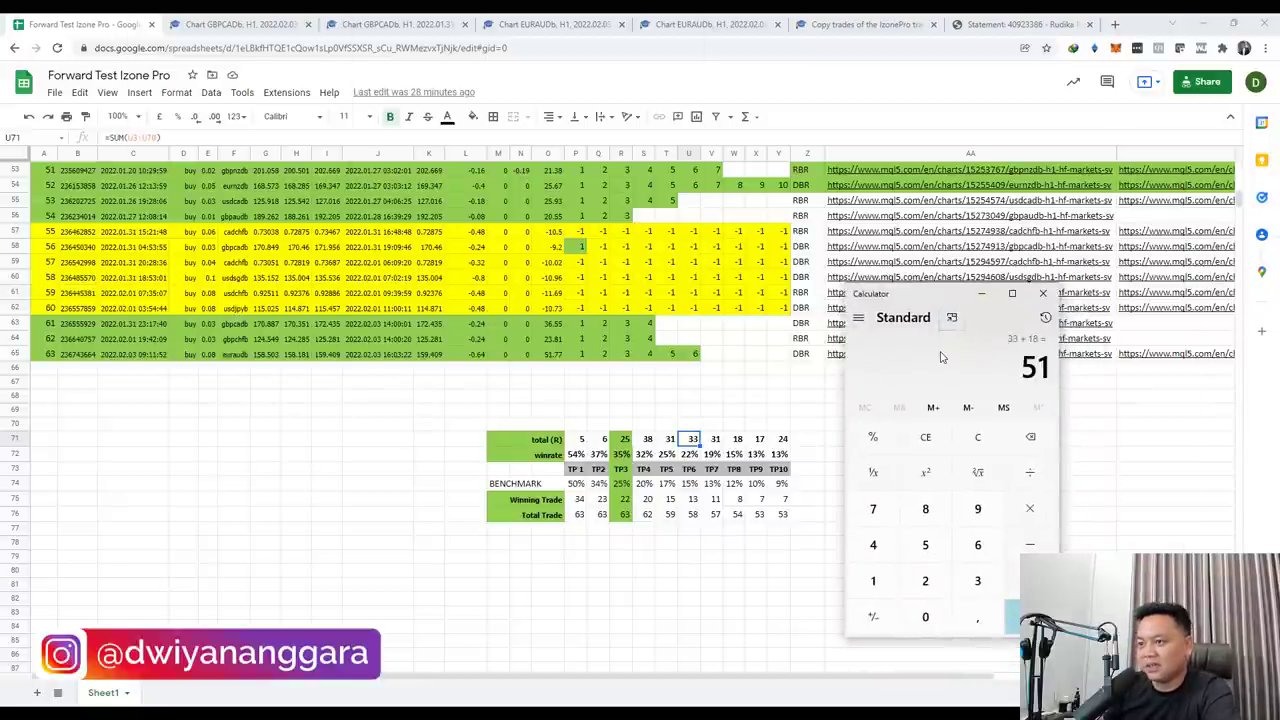
Clear the calculator, subtract 6 from 33, and return to the spreadsheet to compare the total R of TP3 and TP6
click(978, 437)
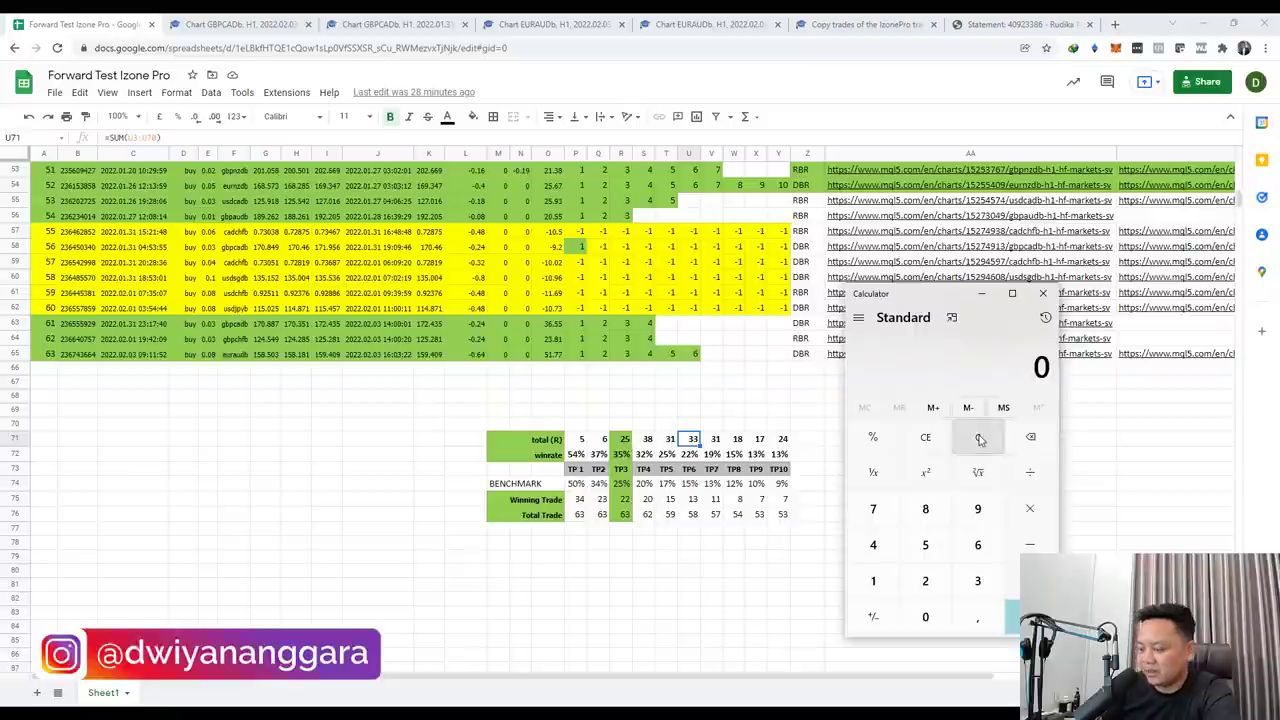
text(33 - 6)
key(Return)
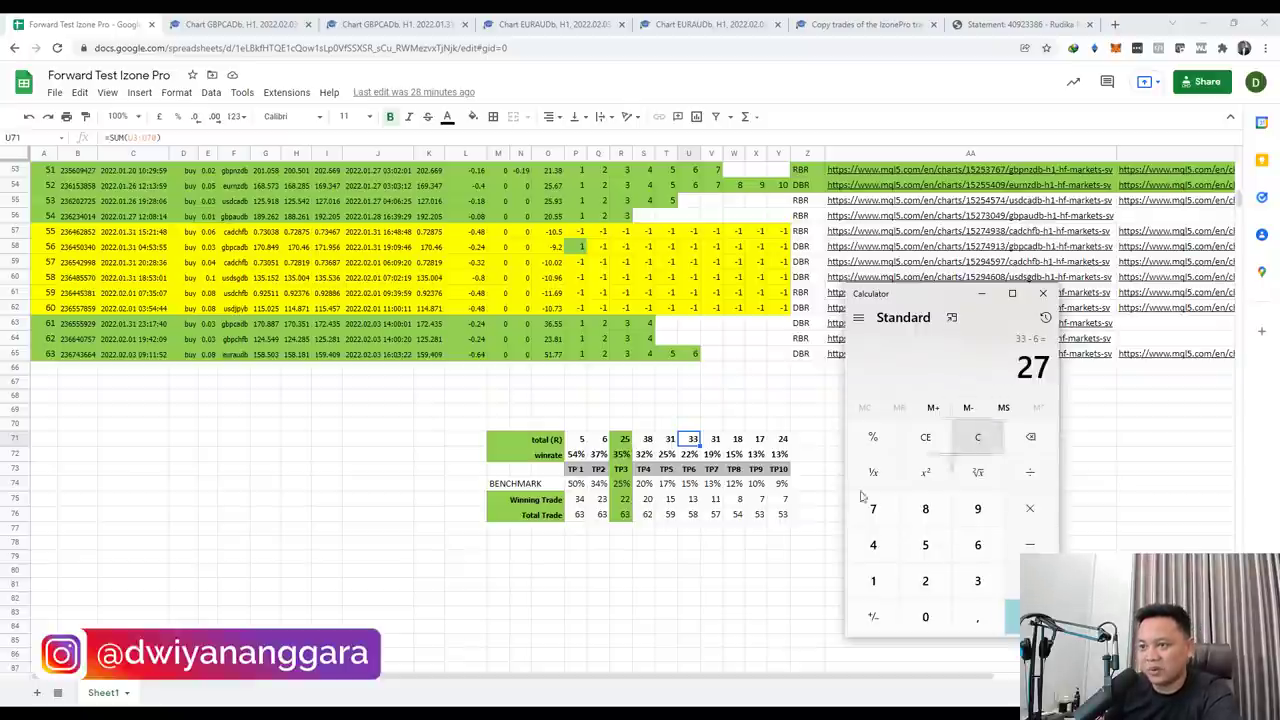
click(623, 441)
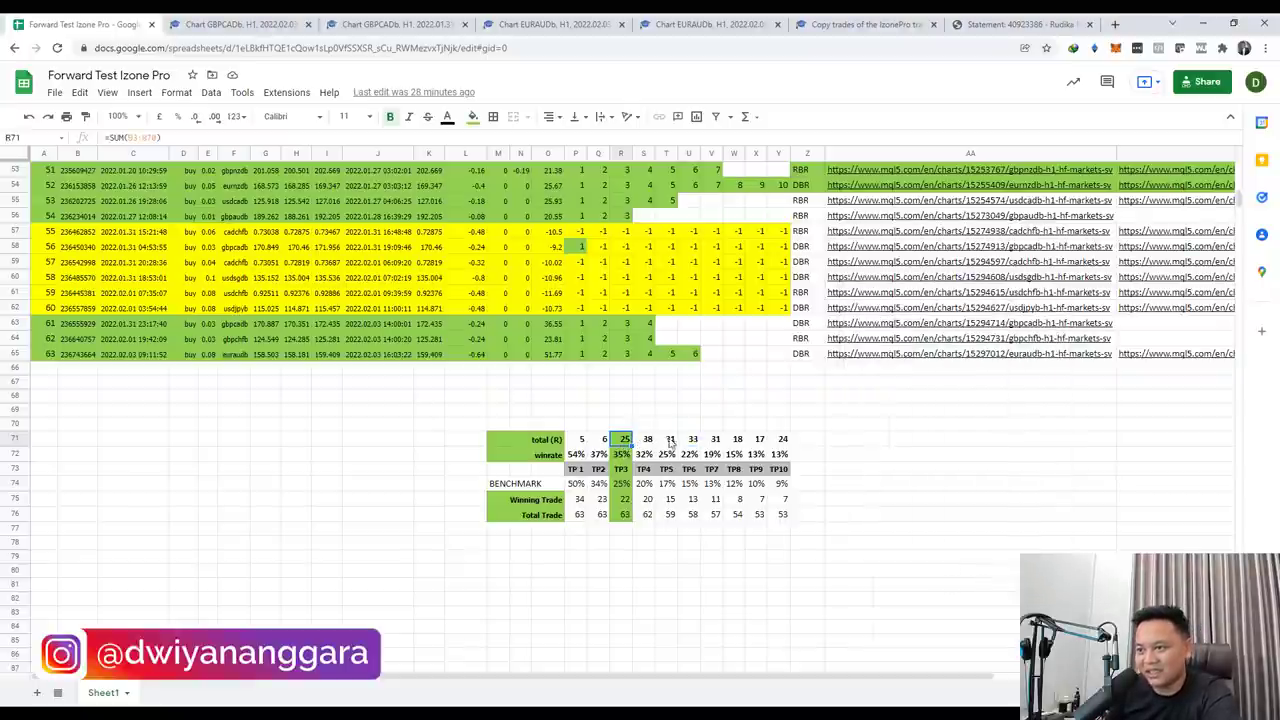
click(689, 440)
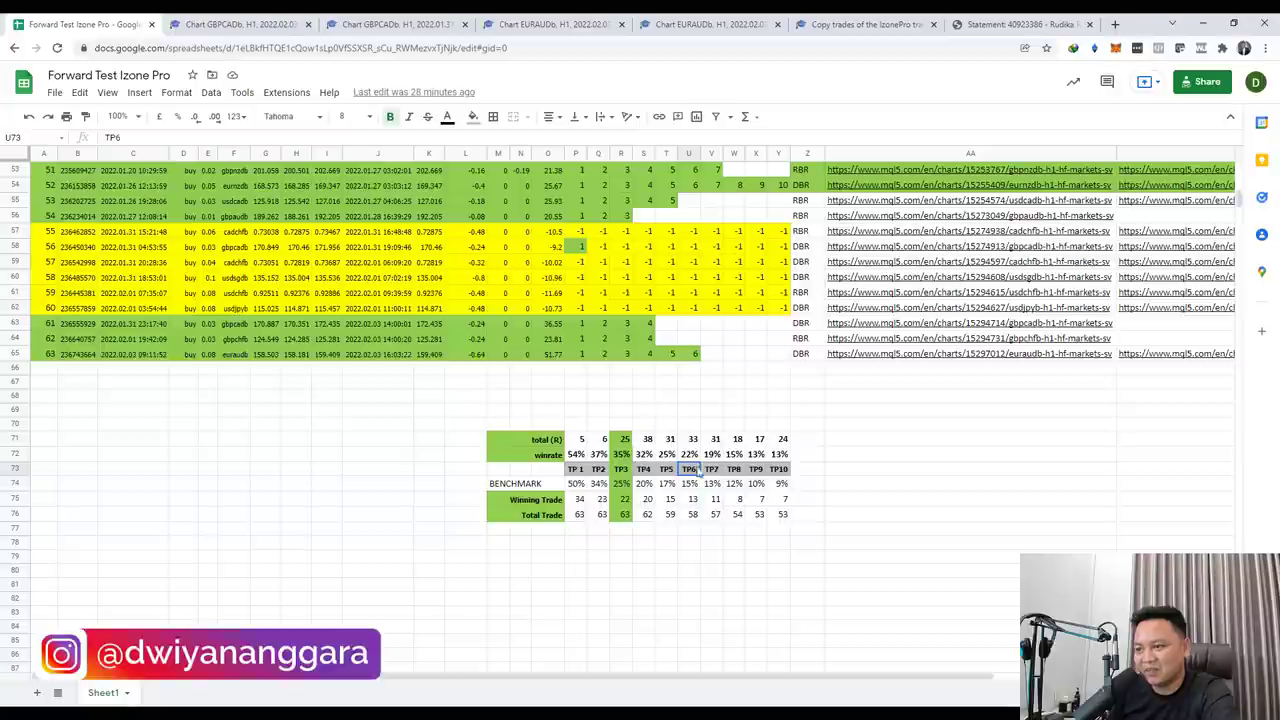
Examine the TP7 column's total R, total trades and winrate in the summary table
click(714, 443)
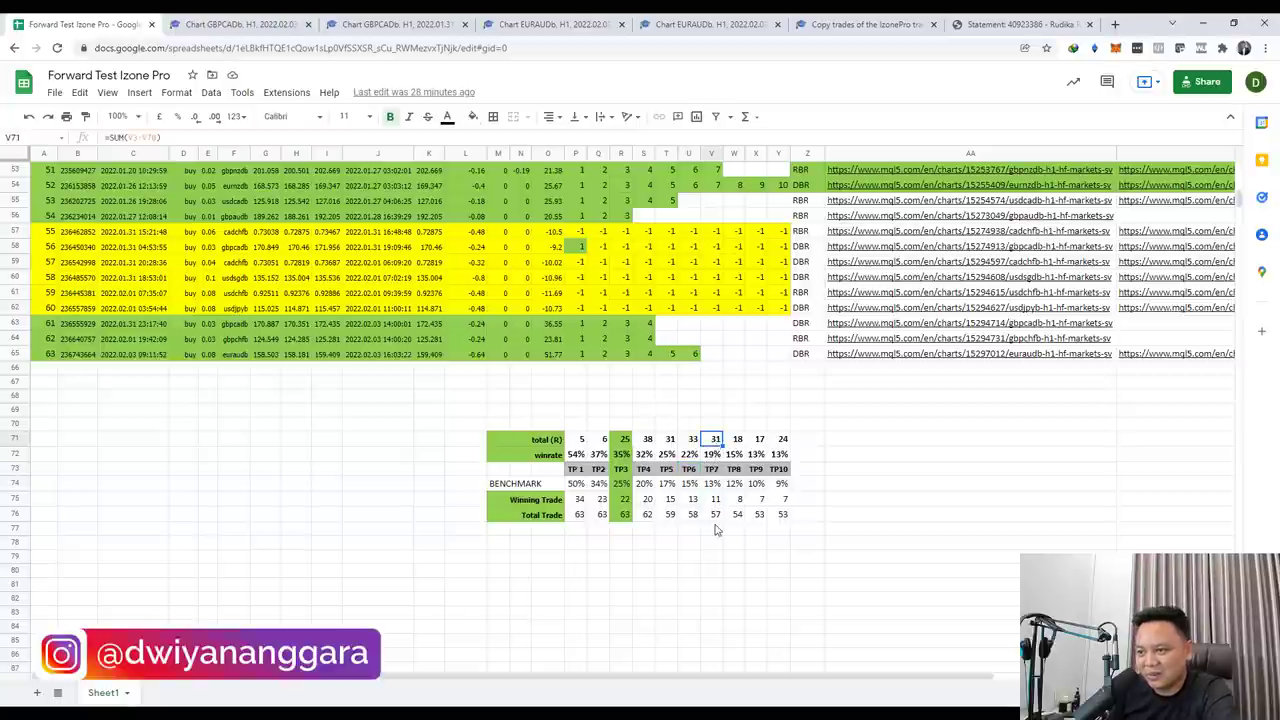
click(716, 516)
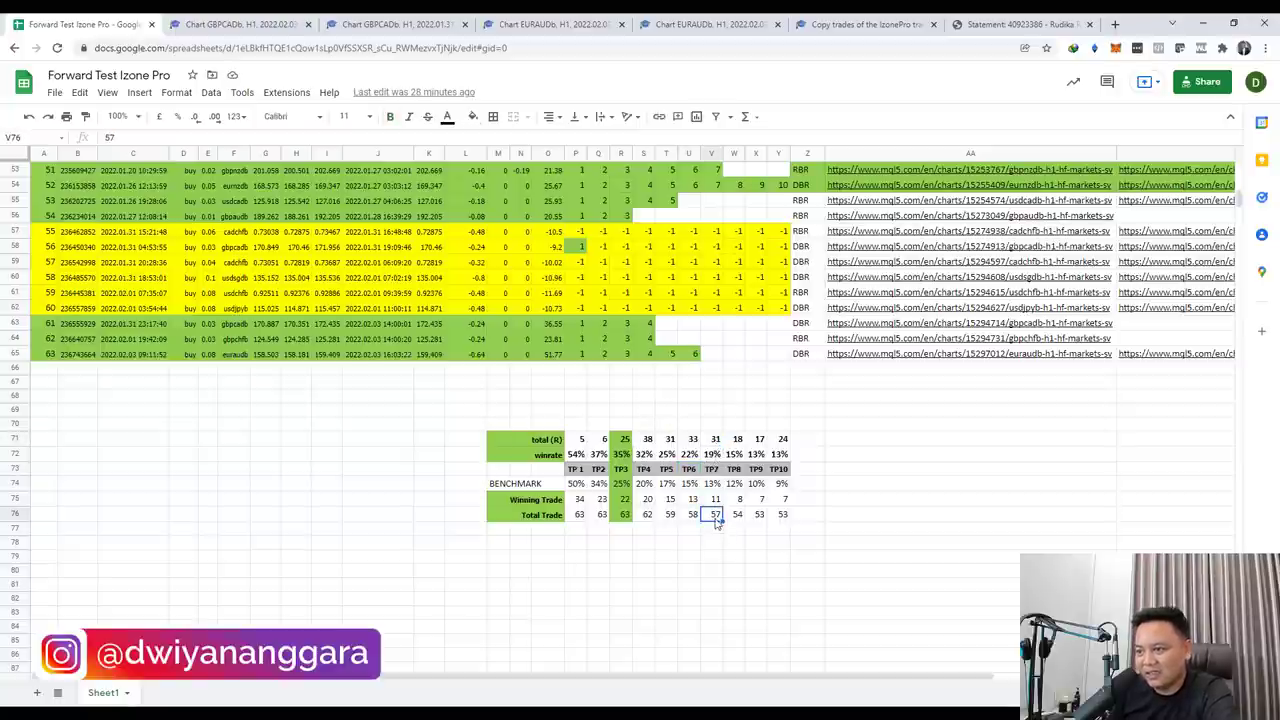
click(714, 442)
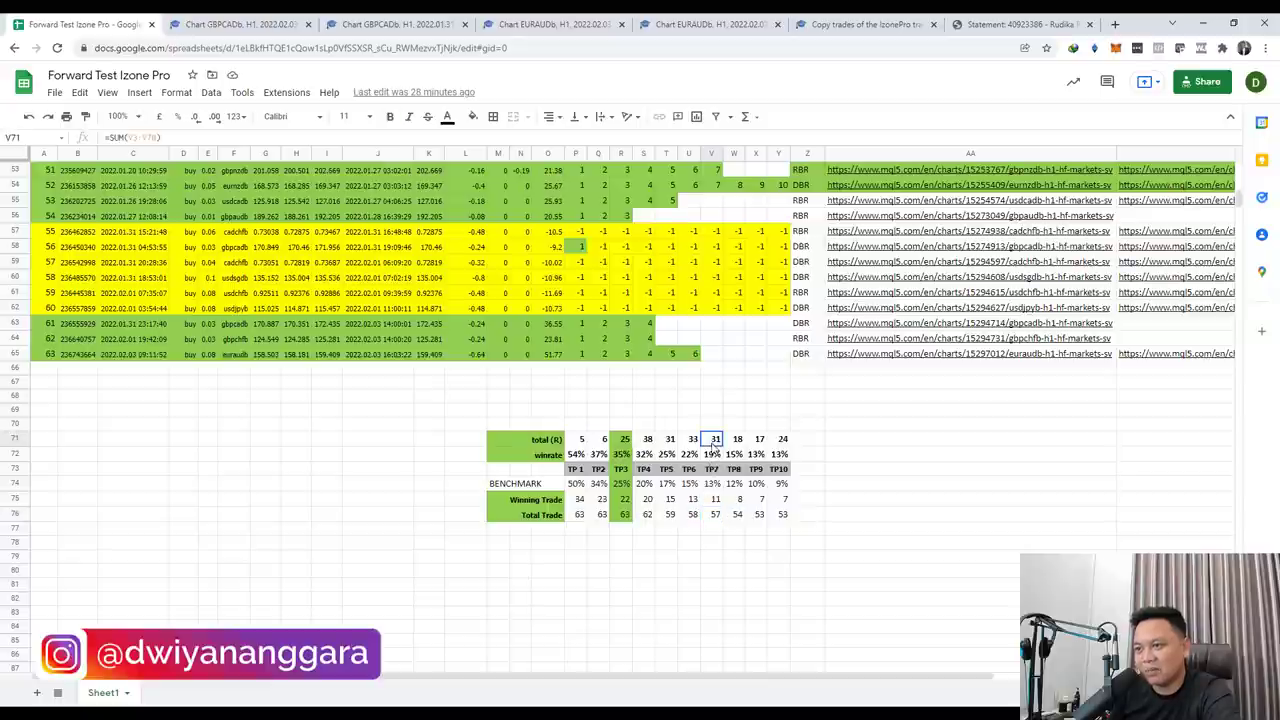
click(713, 456)
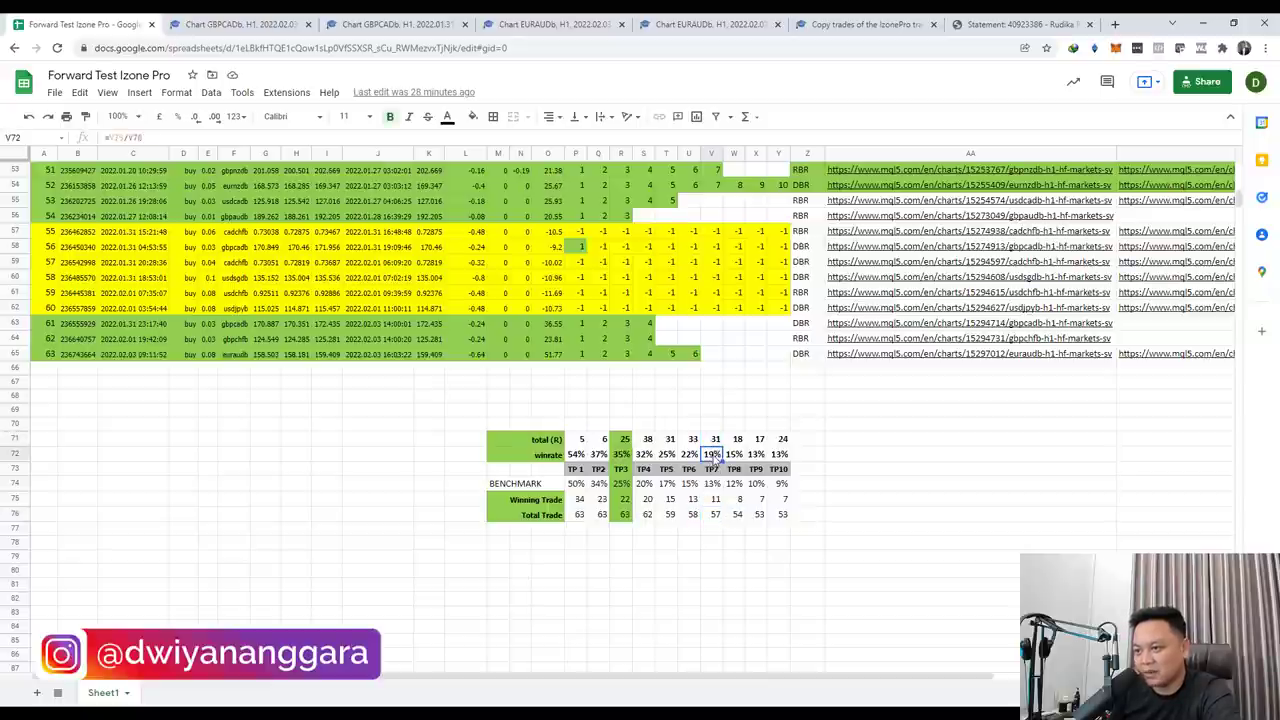
Compare the total R and trade counts of TP8, TP9 and TP10 with TP7, and look back over the trade rows above
click(738, 442)
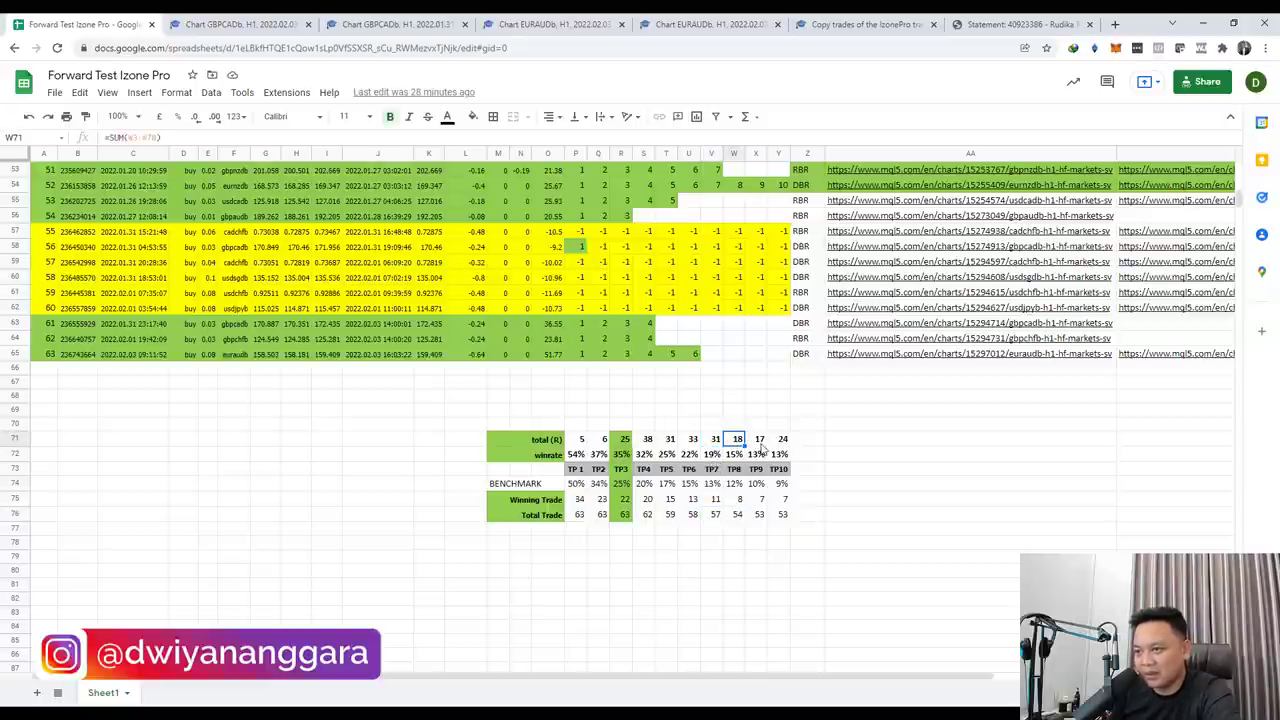
click(759, 441)
click(781, 442)
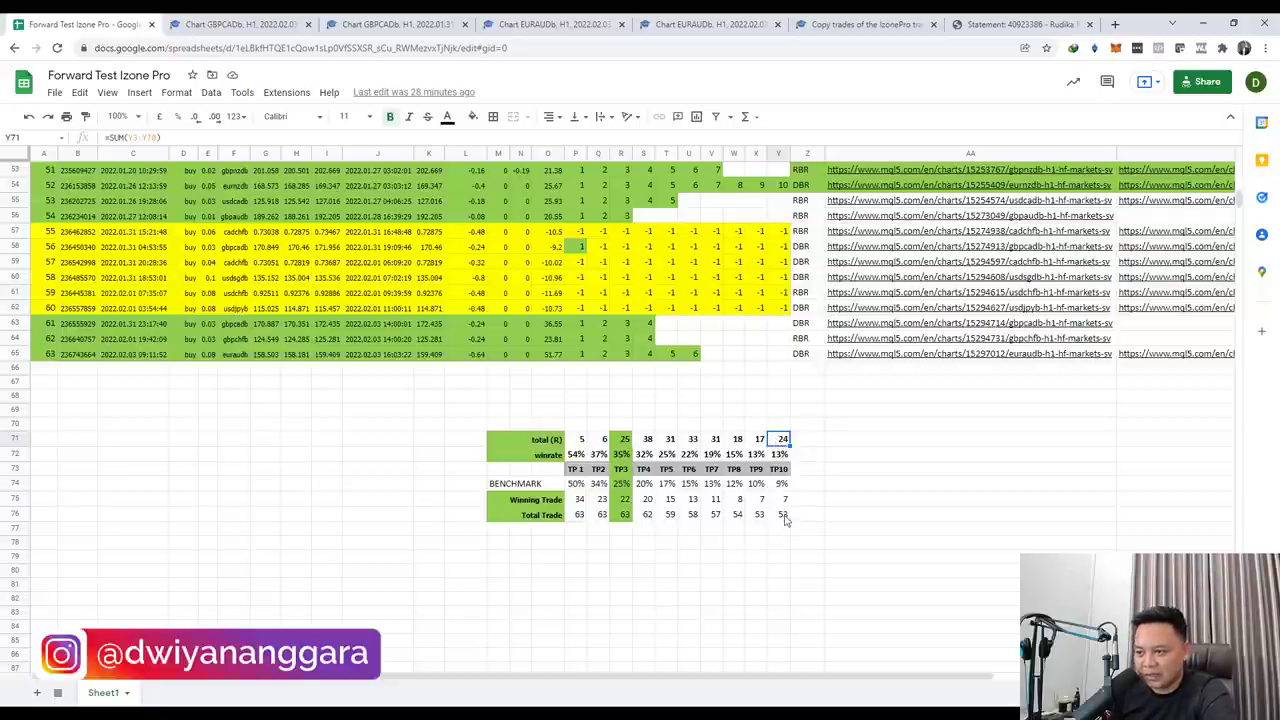
click(780, 515)
click(760, 515)
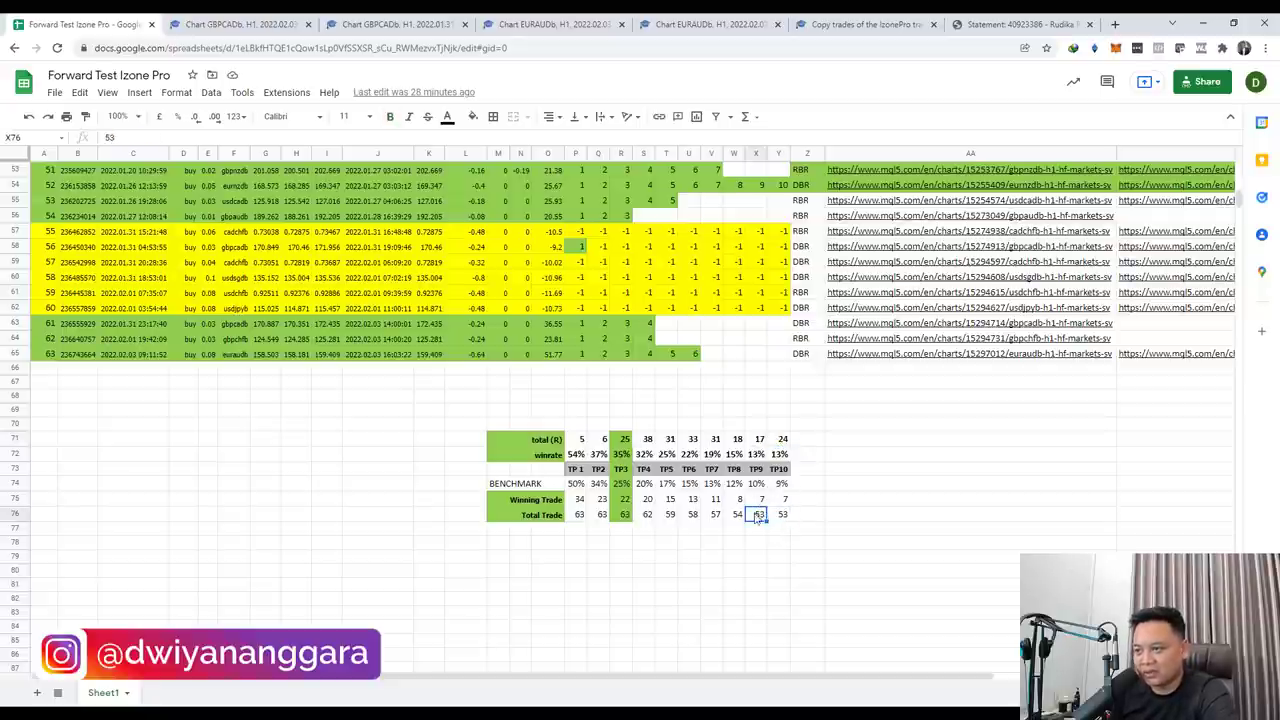
click(781, 515)
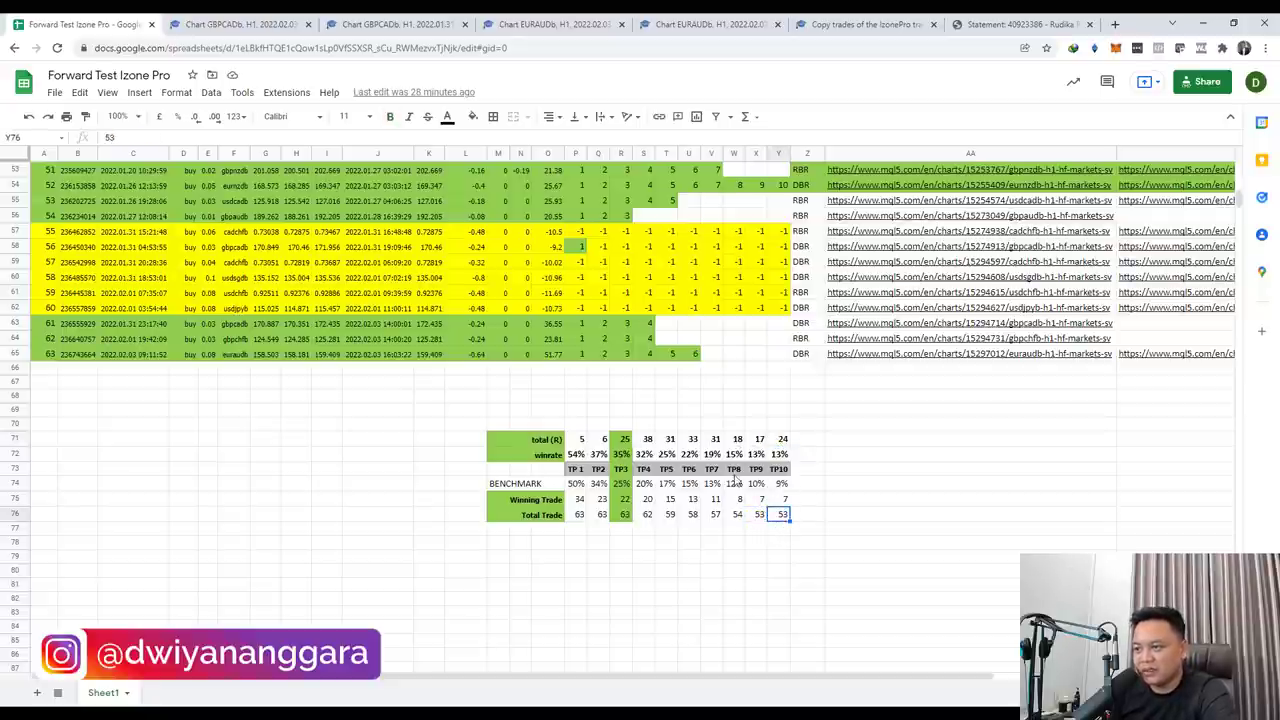
click(716, 515)
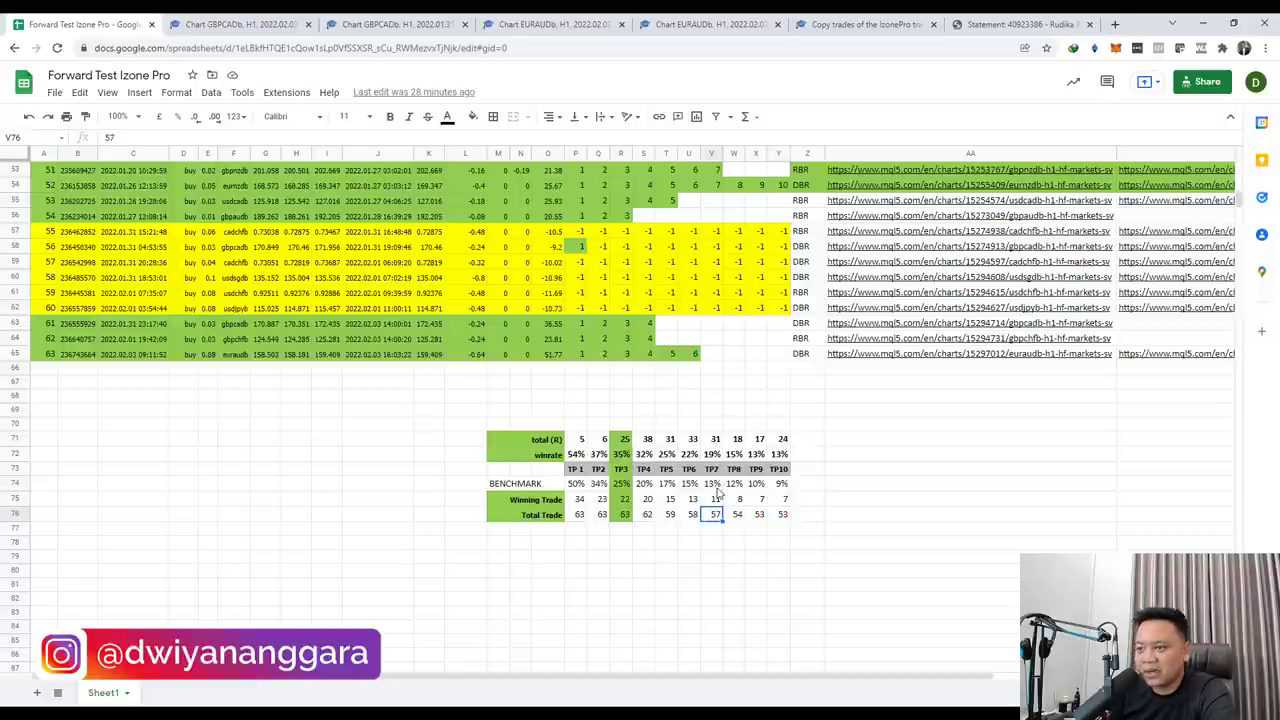
click(738, 500)
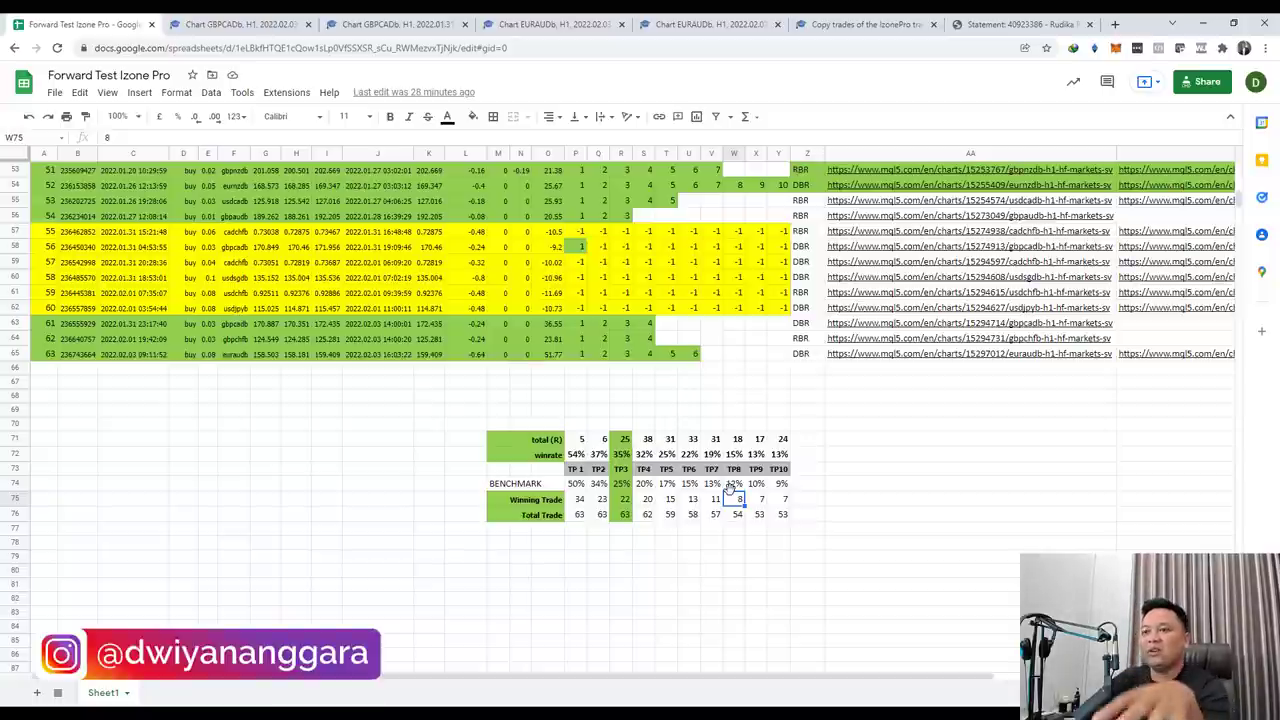
scroll(700, 425, up, 6)
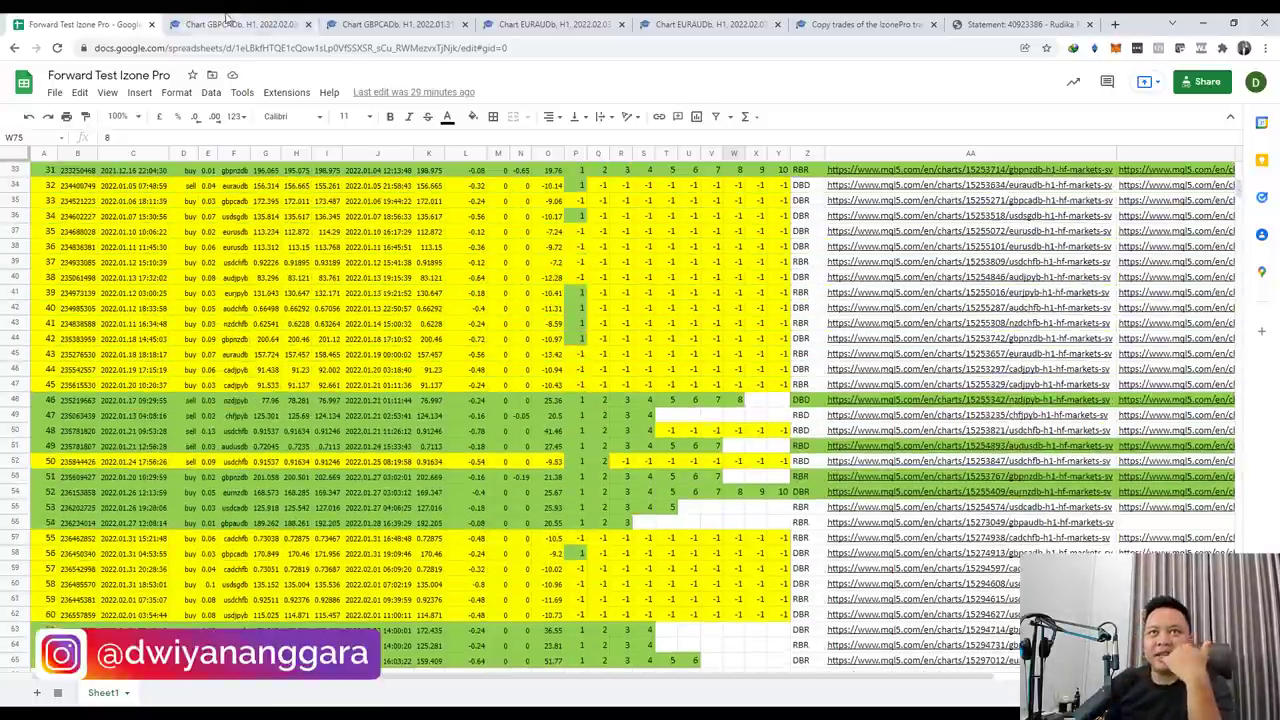
Look through the open GBPCAD and EURAUD chart pages, and view the IzonePro signal's statistics on MQL5
click(385, 22)
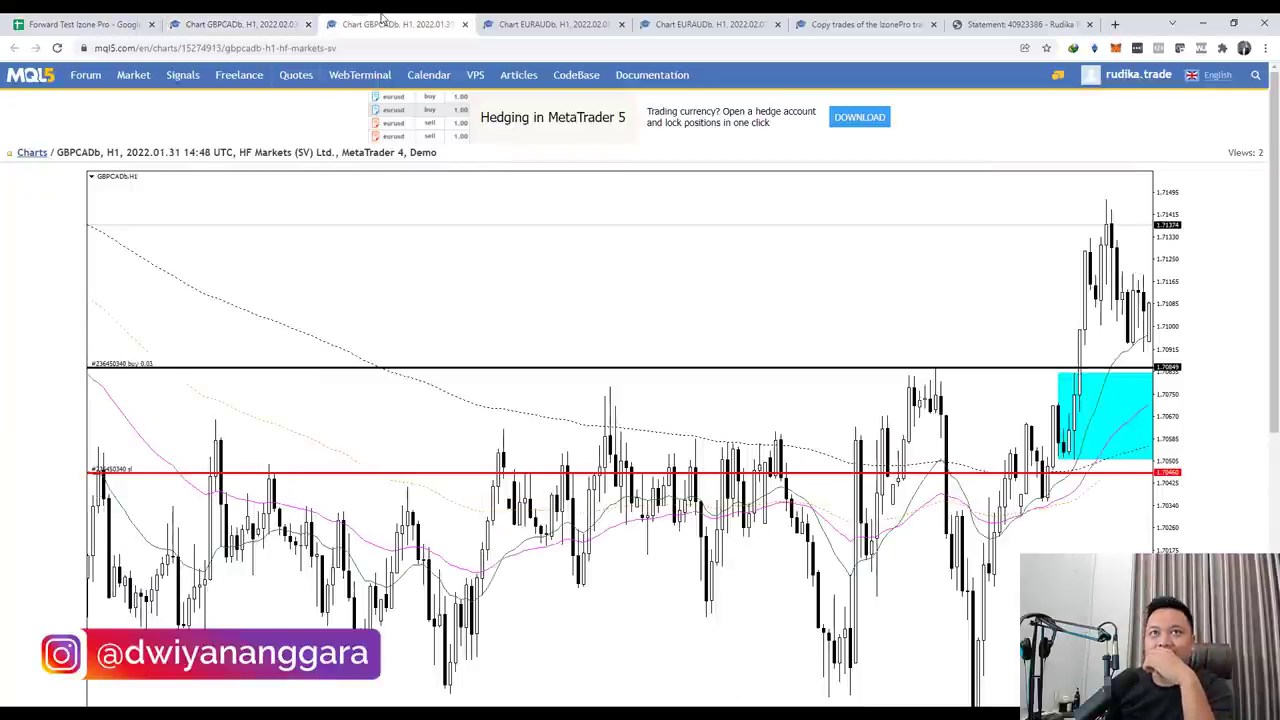
click(550, 24)
click(750, 24)
click(860, 24)
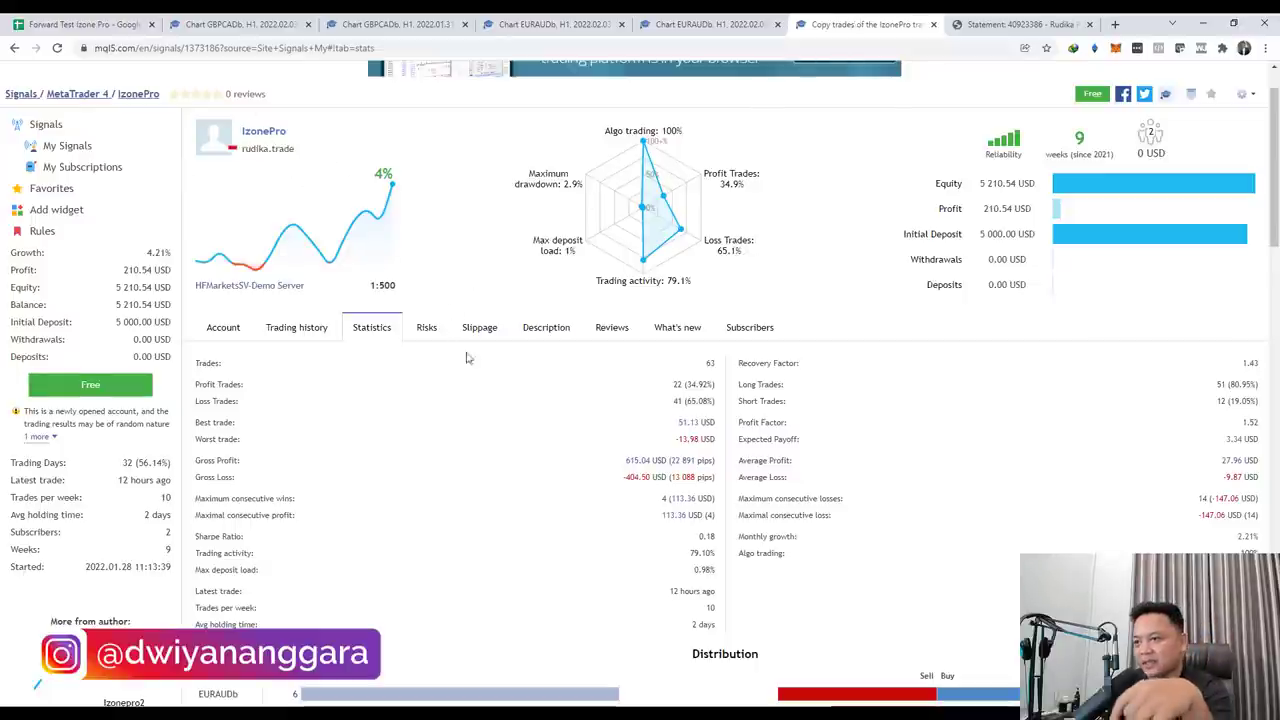
scroll(484, 400, down, 2)
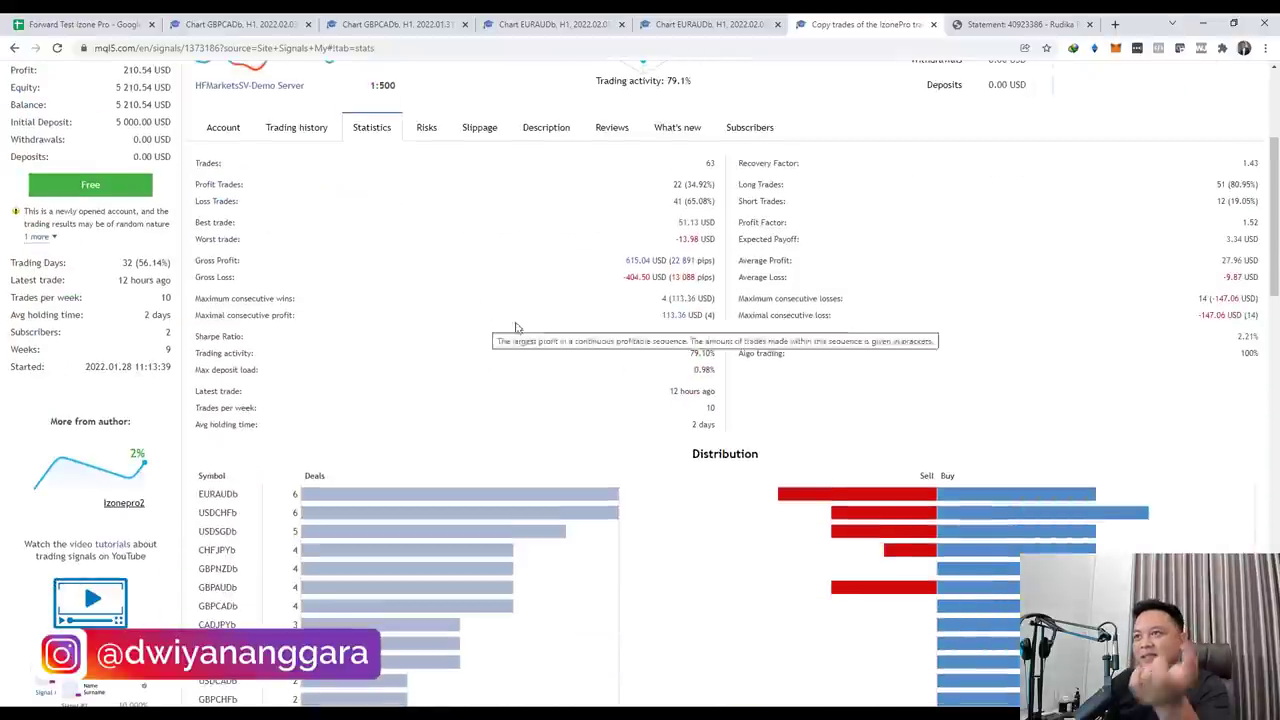
scroll(470, 310, up, 1)
Return to the forward test spreadsheet and review the trade rows and their take-profit results down to the summary table
click(103, 17)
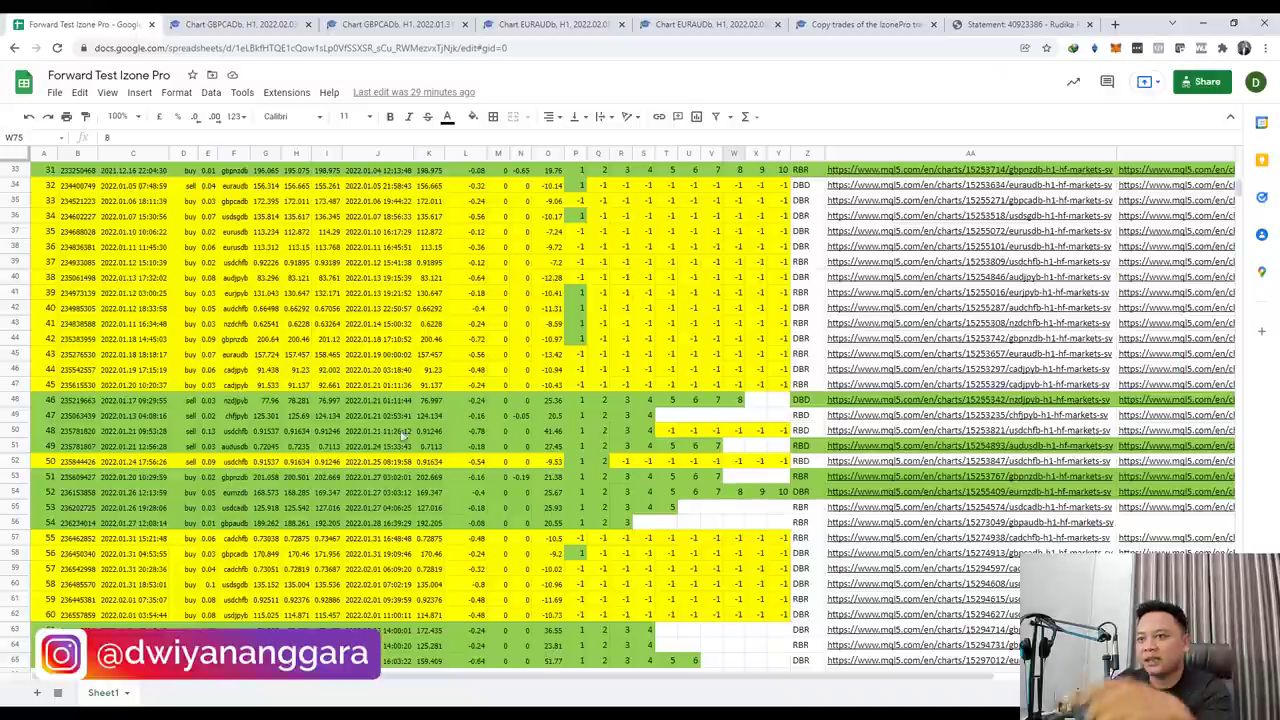
scroll(672, 411, down, 4)
scroll(672, 411, up, 2)
scroll(672, 411, up, 5)
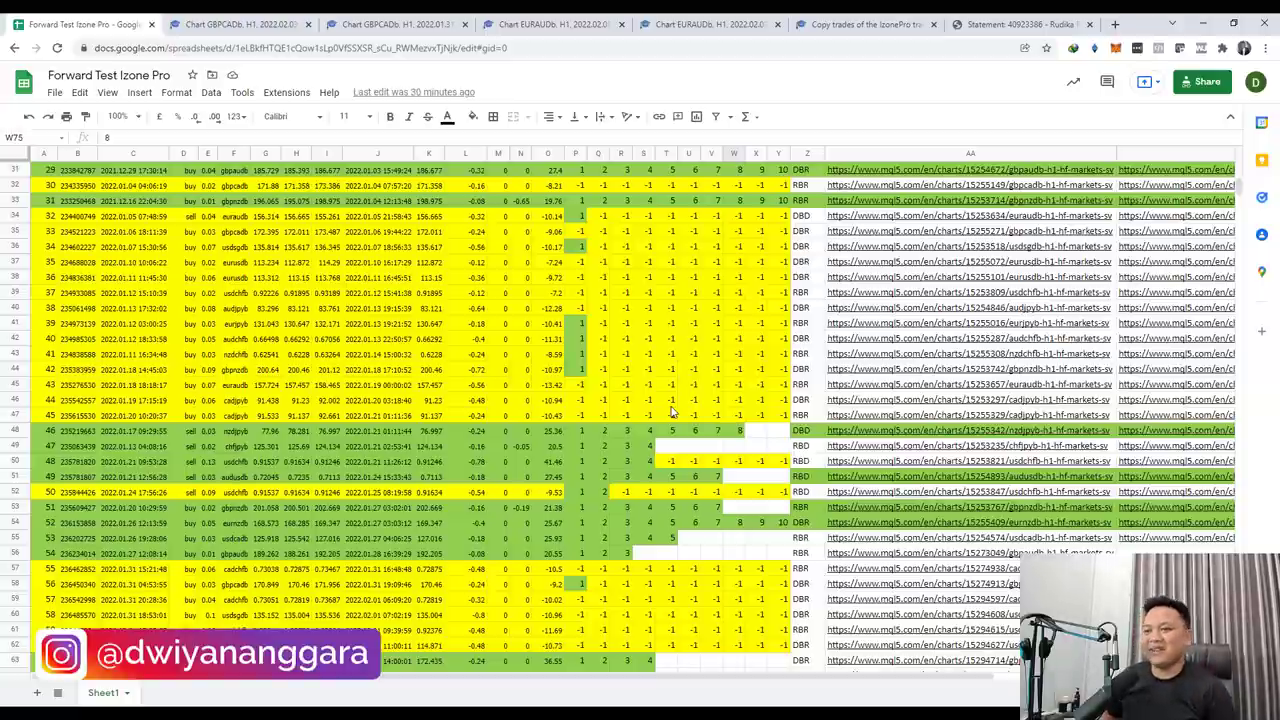
scroll(643, 395, up, 5)
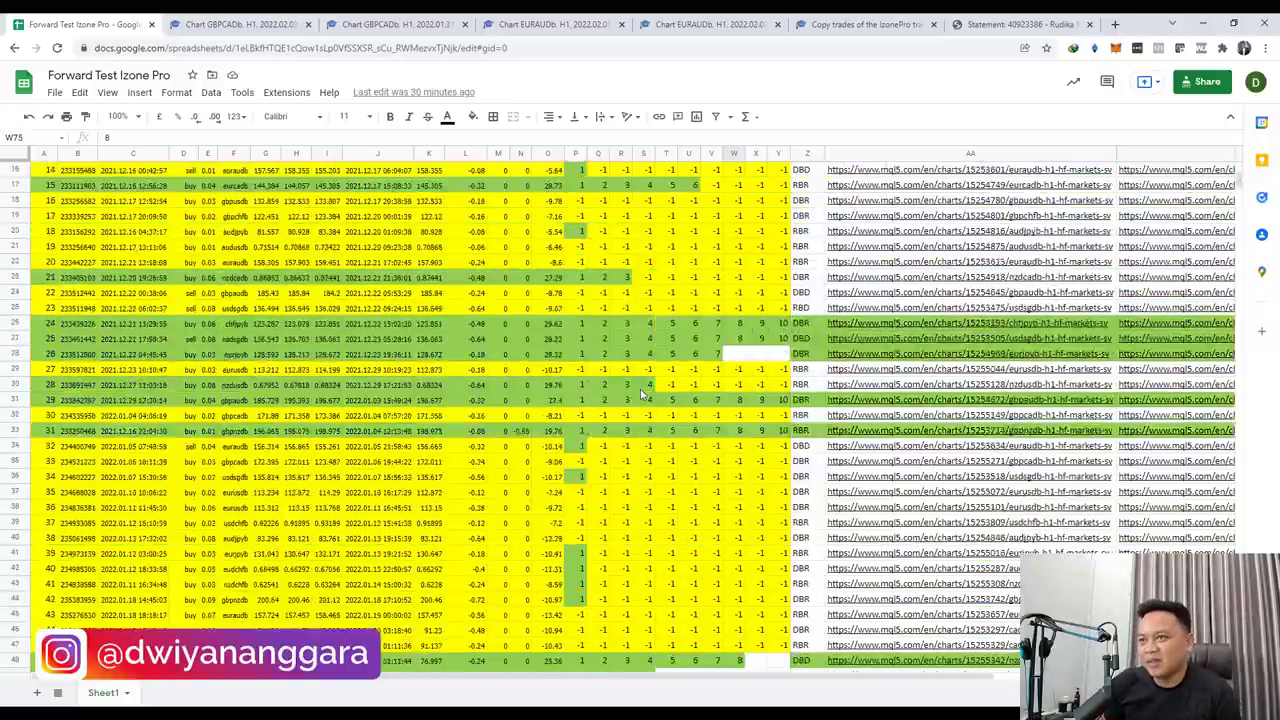
scroll(643, 395, up, 5)
scroll(648, 360, down, 7)
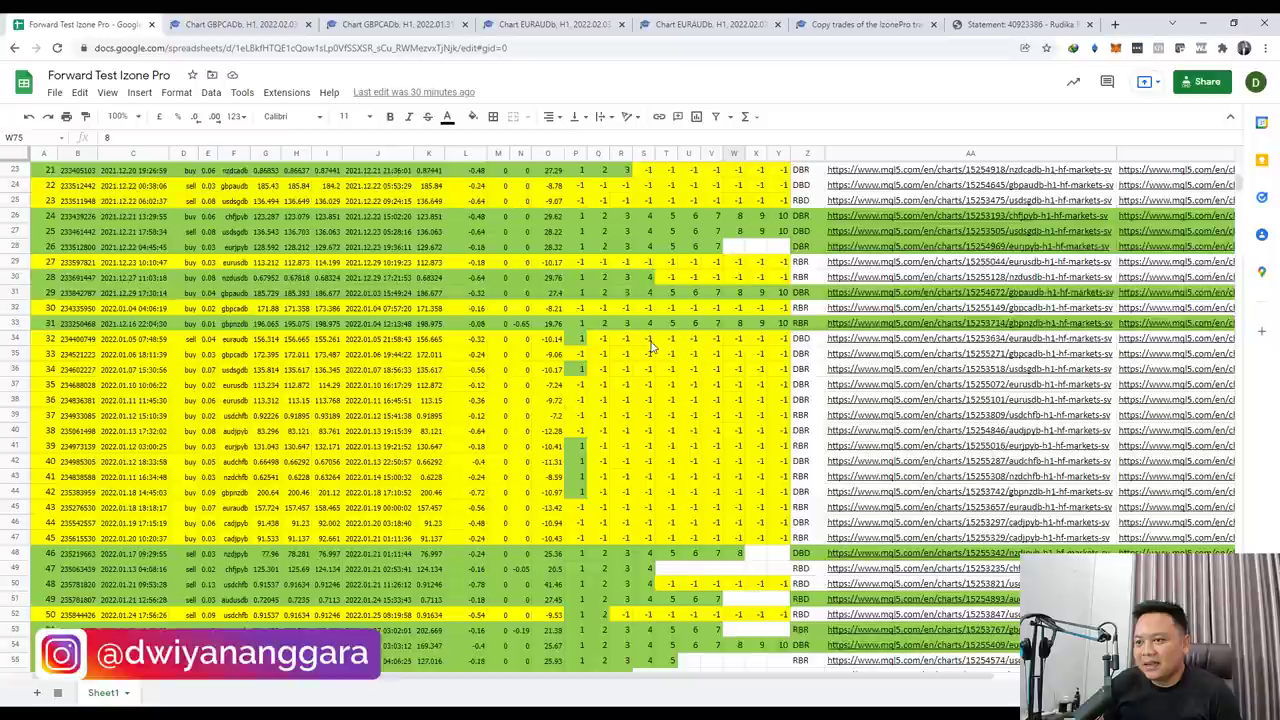
scroll(650, 345, down, 8)
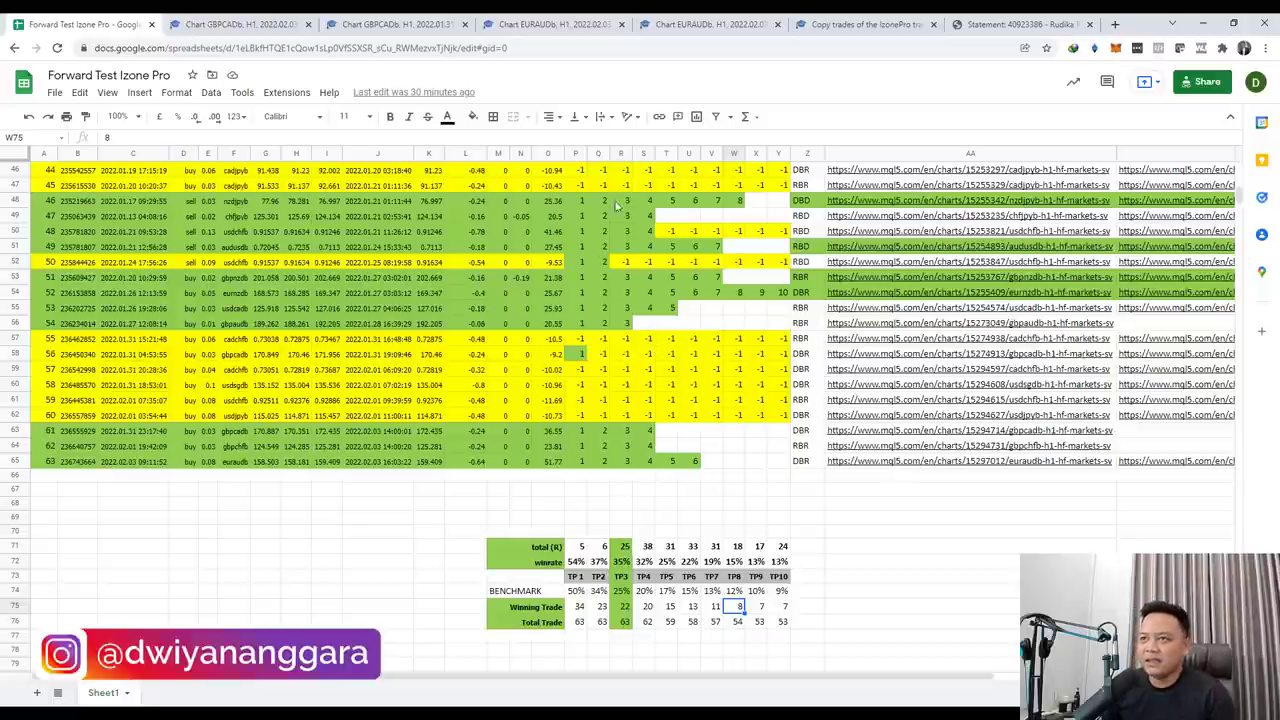
Check TP3's total R, winrate and total trades in the summary table, and compare the trade count with the IzonePro signal's Trades statistic
click(624, 550)
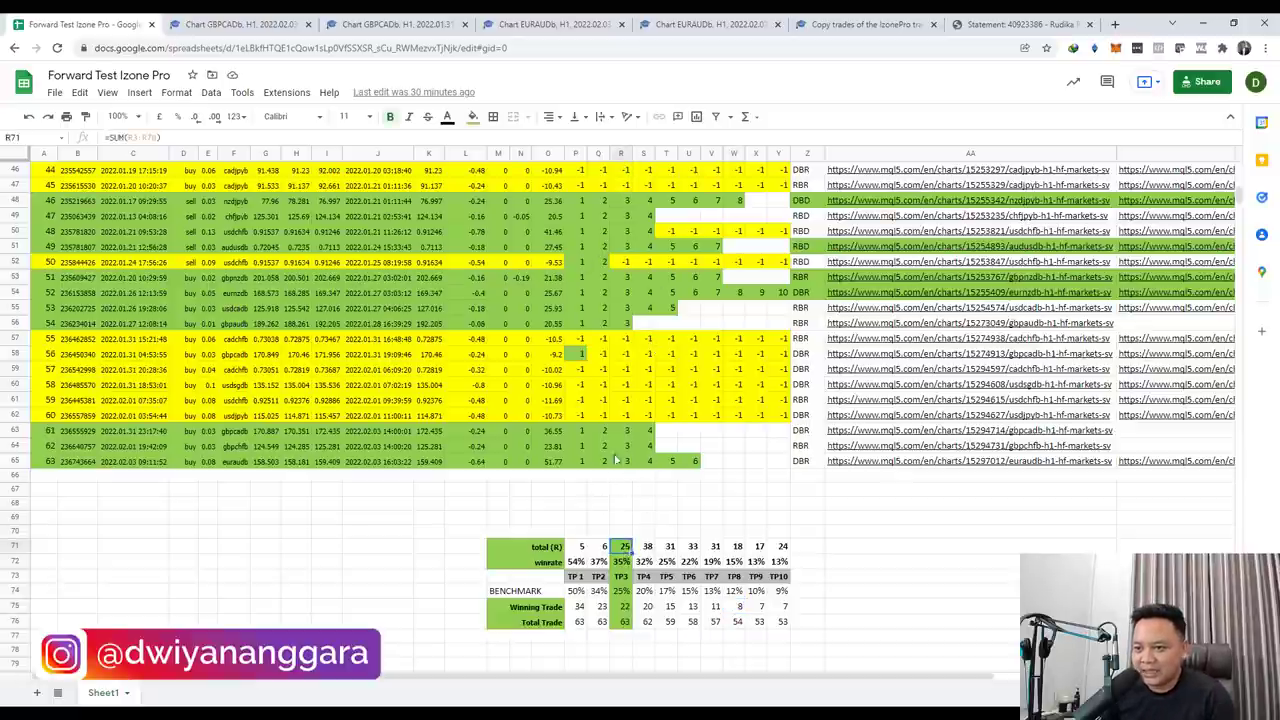
click(621, 577)
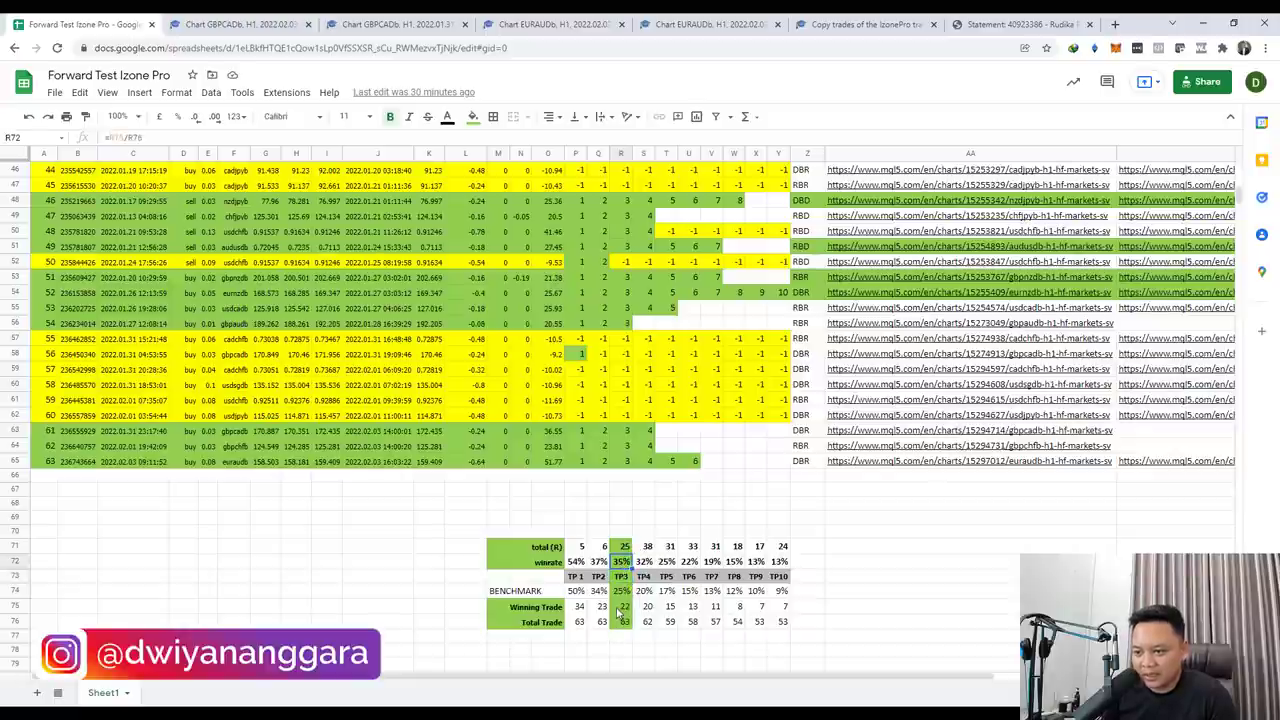
click(622, 607)
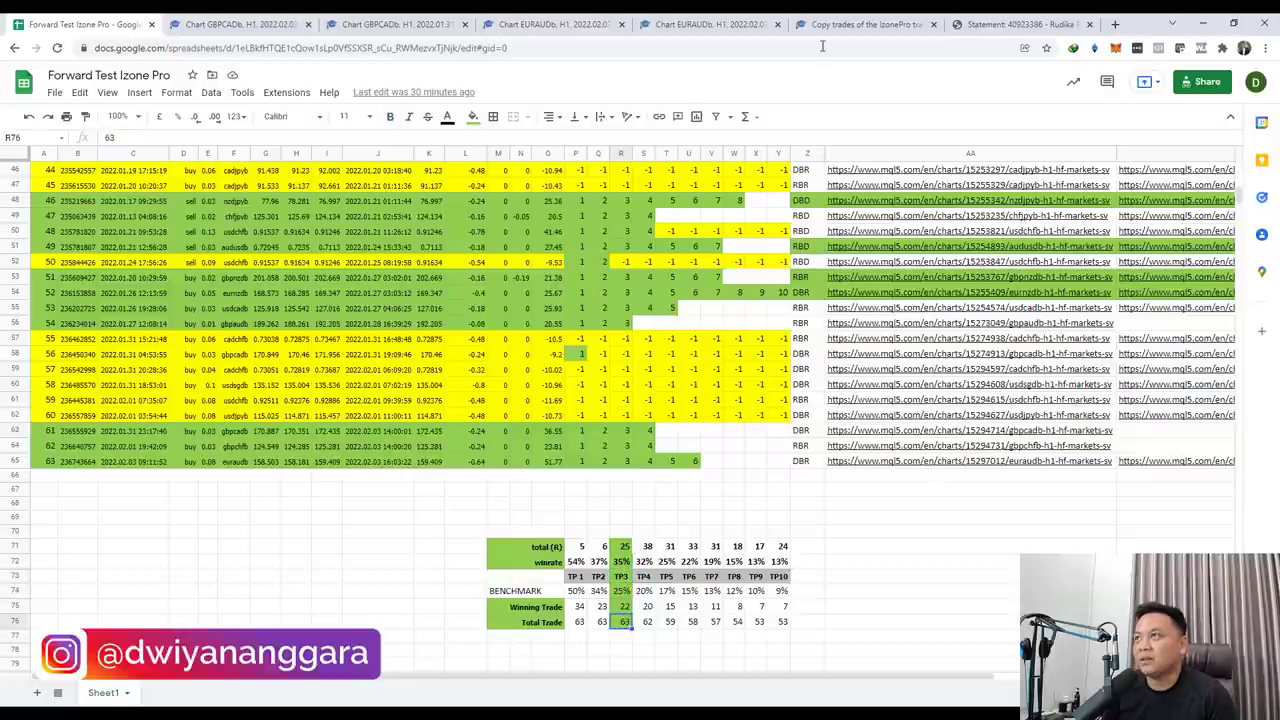
click(848, 24)
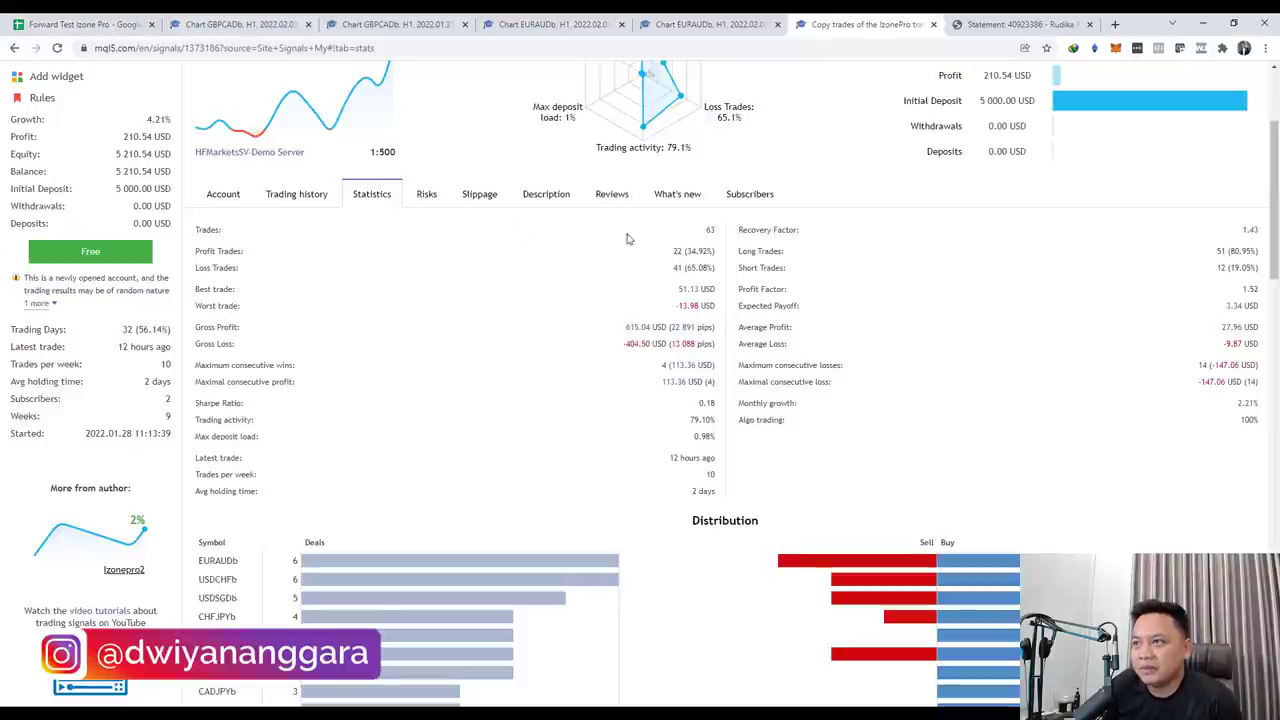
drag(192, 229, 223, 230)
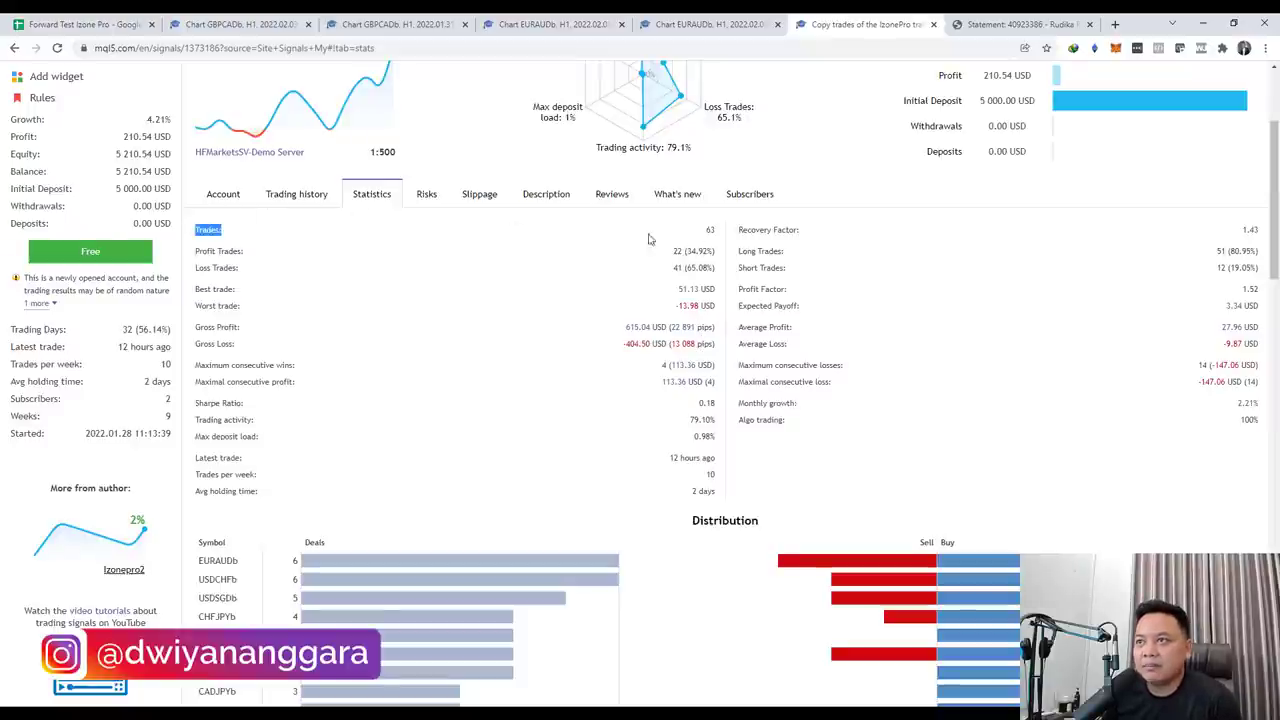
click(80, 24)
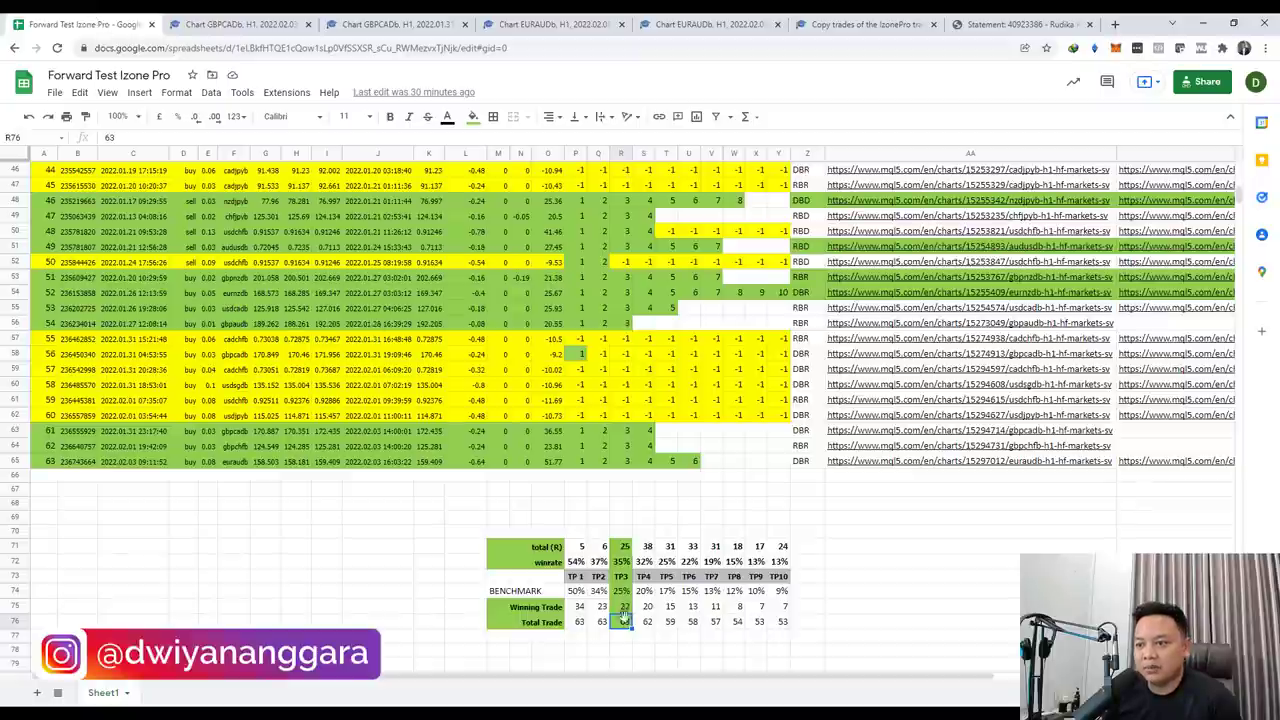
Compare the IzonePro signal's profit trades and percentage with TP3's winrate and winning trades in the spreadsheet
click(870, 24)
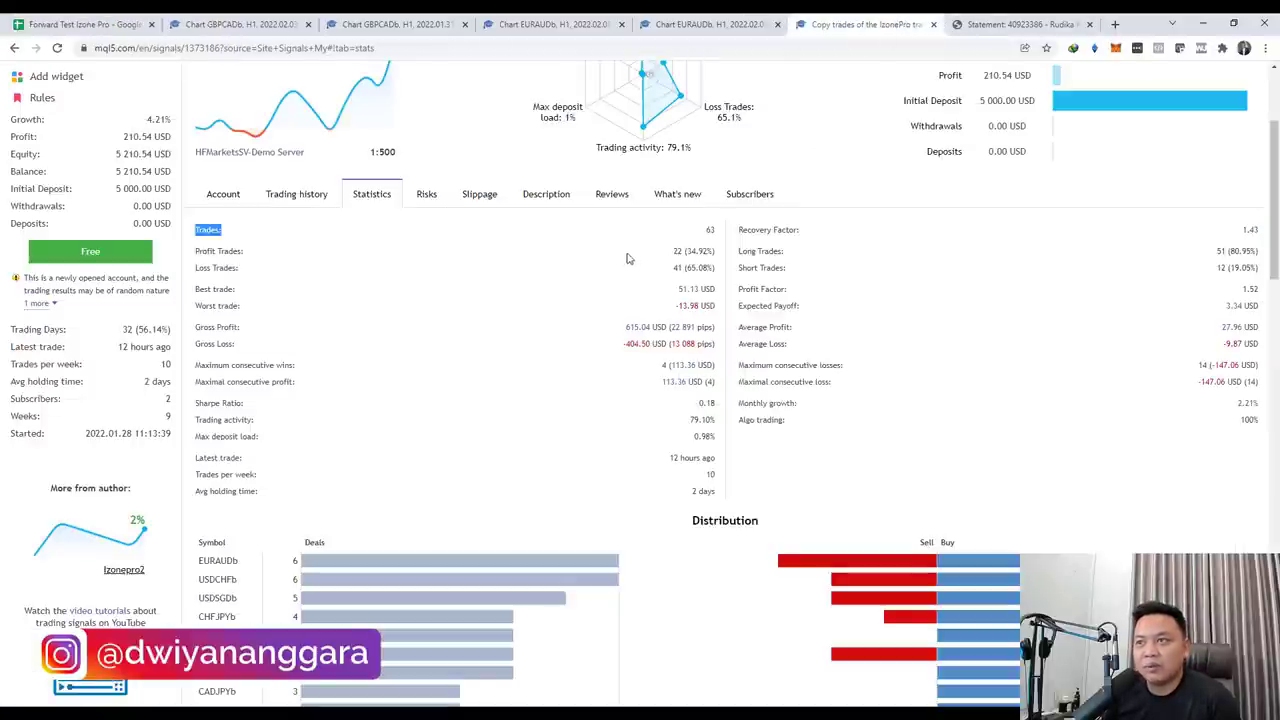
drag(673, 251, 714, 251)
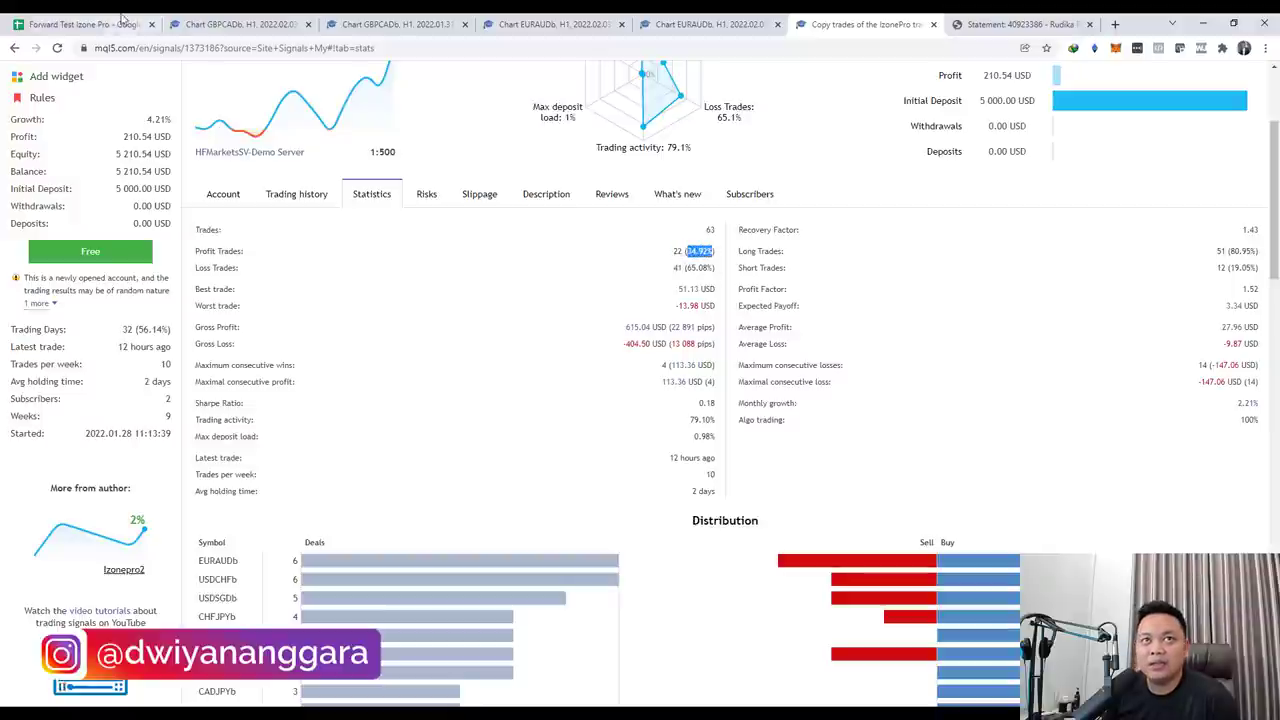
click(90, 24)
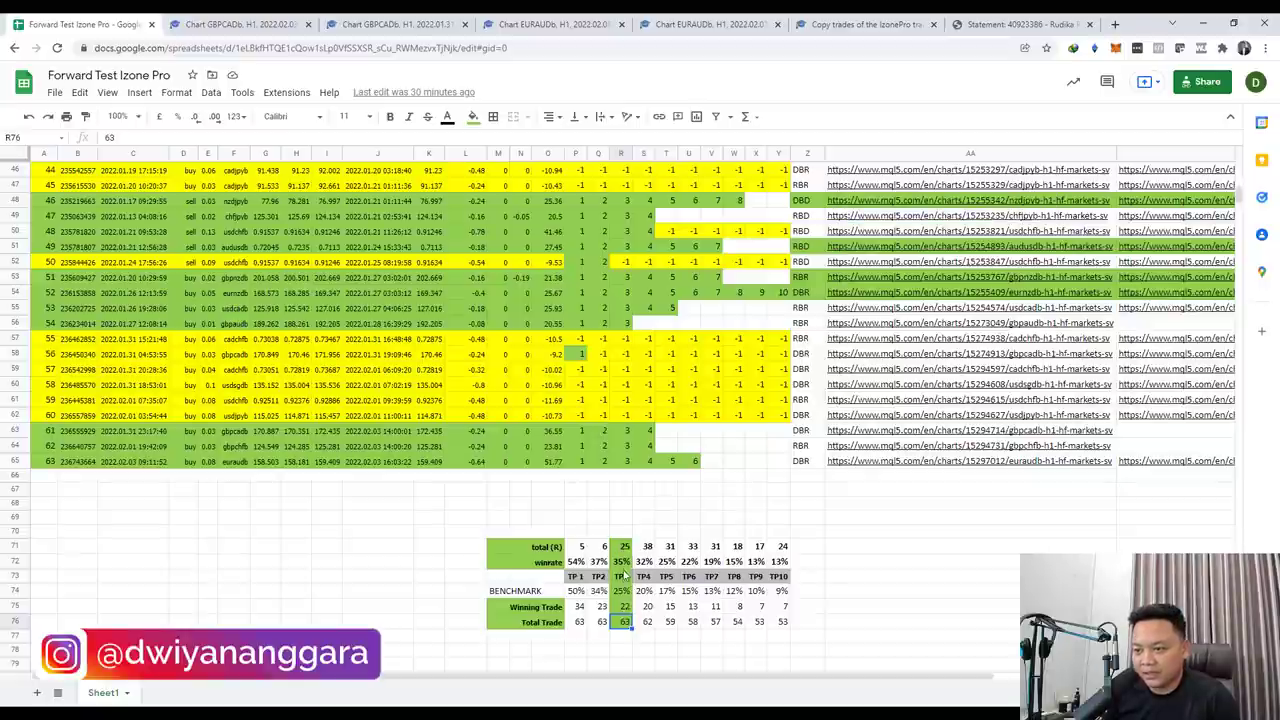
click(625, 564)
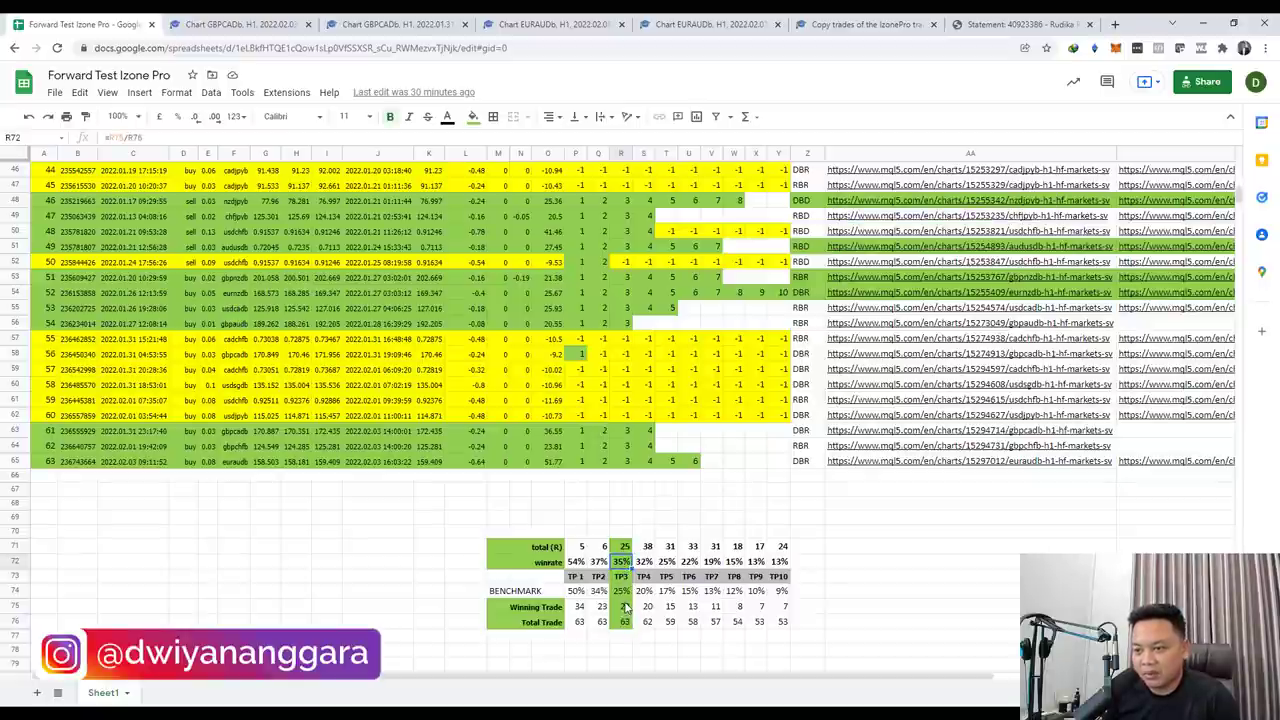
click(627, 607)
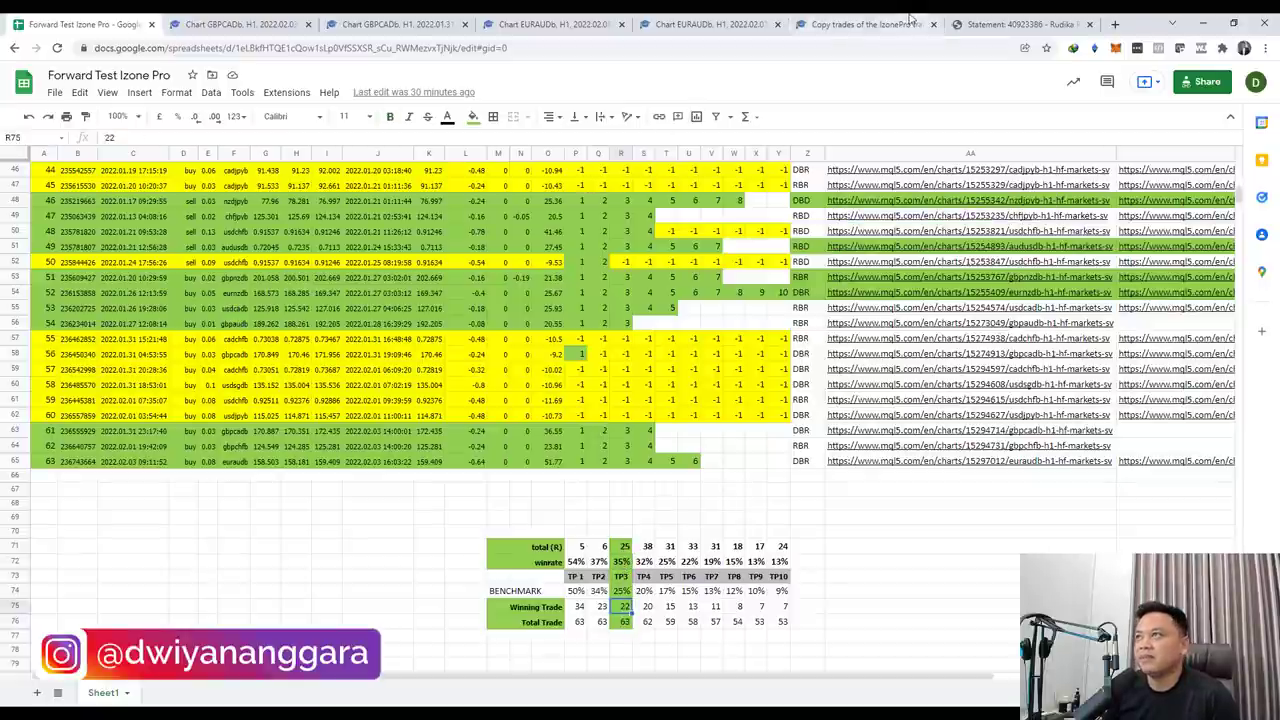
click(862, 24)
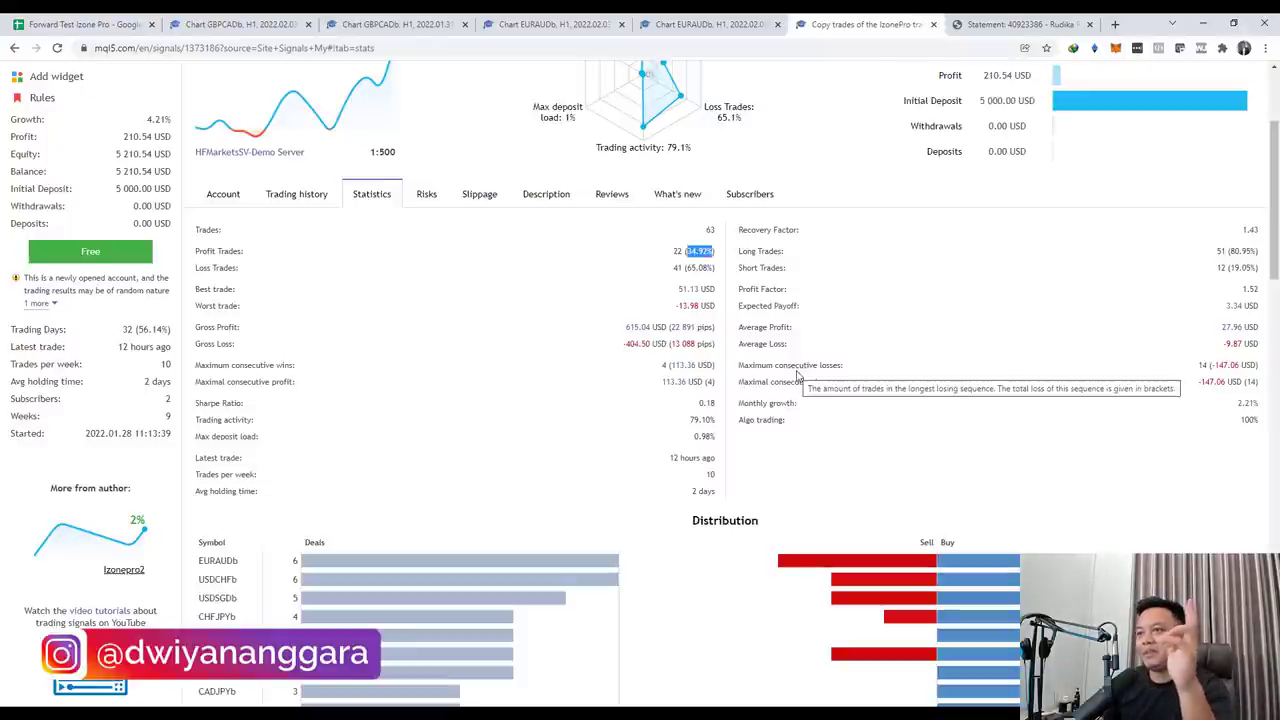
Examine the signal's gross profit and gross loss in pips, highlighting each pip figure in the statistics
mouse_move(788, 381)
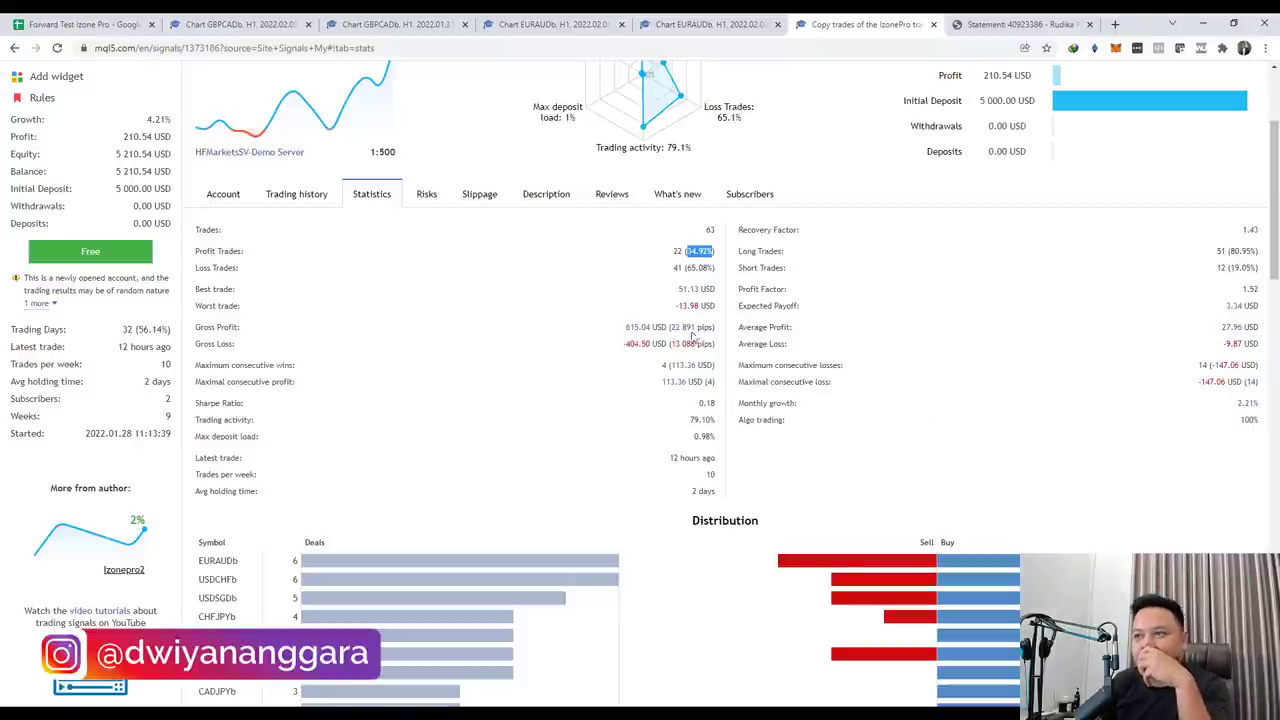
scroll(288, 292, down, 1)
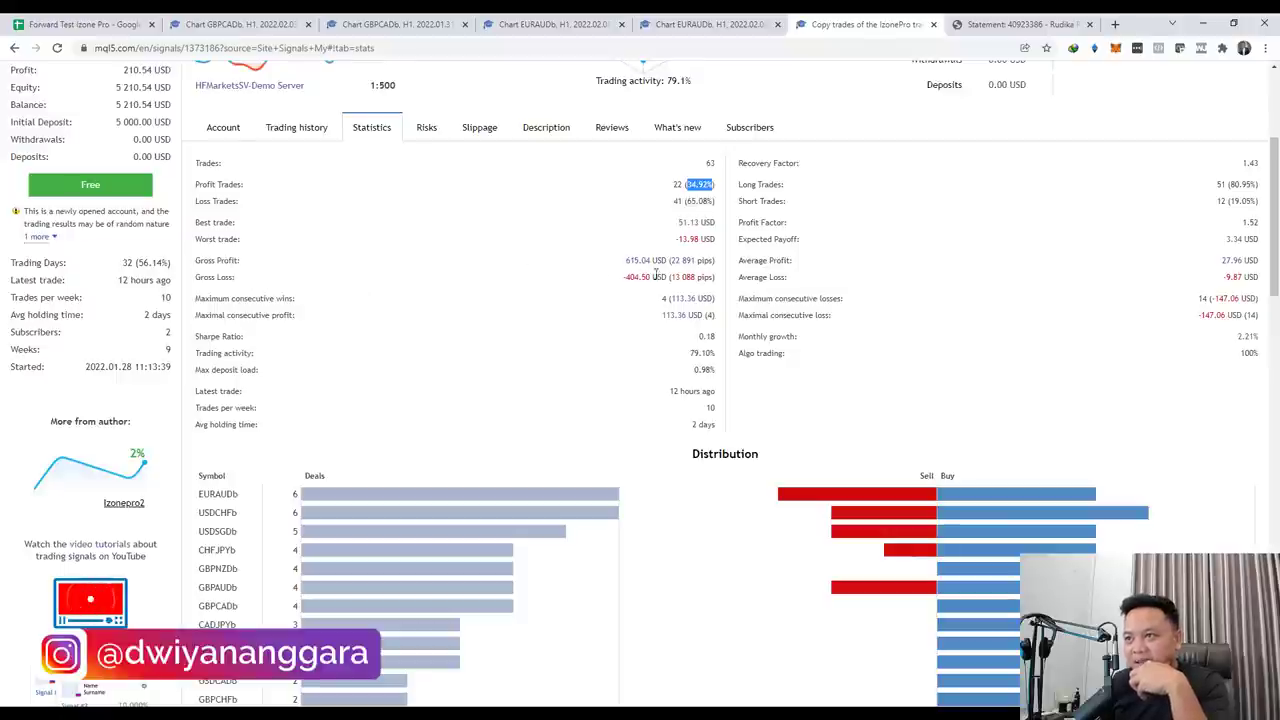
mouse_move(670, 261)
mouse_down()
mouse_move(713, 262)
mouse_move(716, 285)
mouse_move(669, 261)
mouse_up()
click(706, 261)
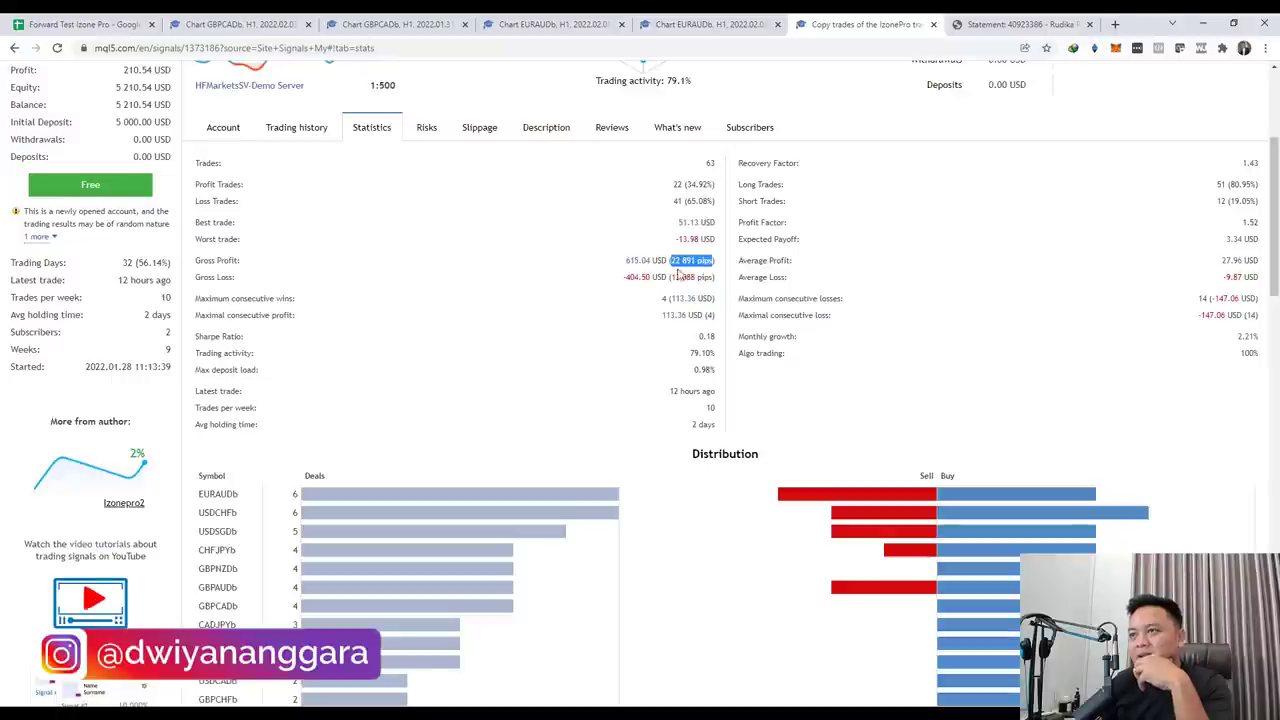
mouse_move(698, 314)
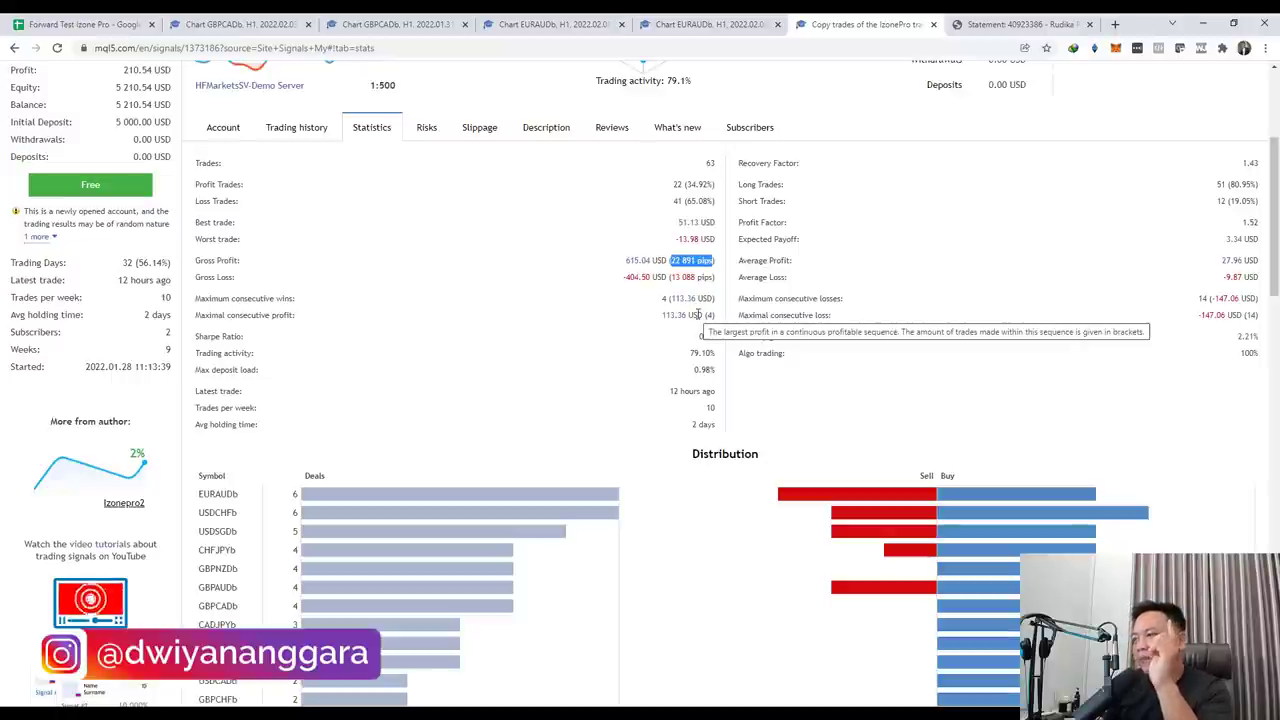
click(678, 289)
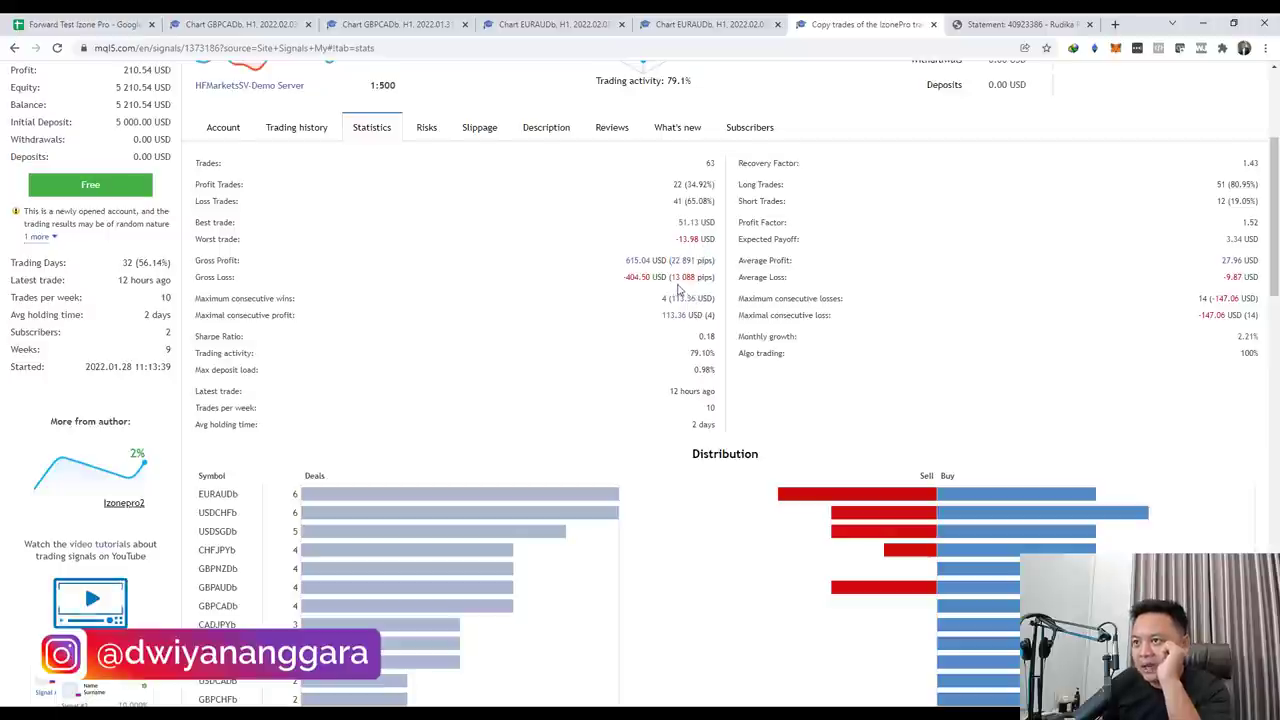
drag(669, 279, 695, 278)
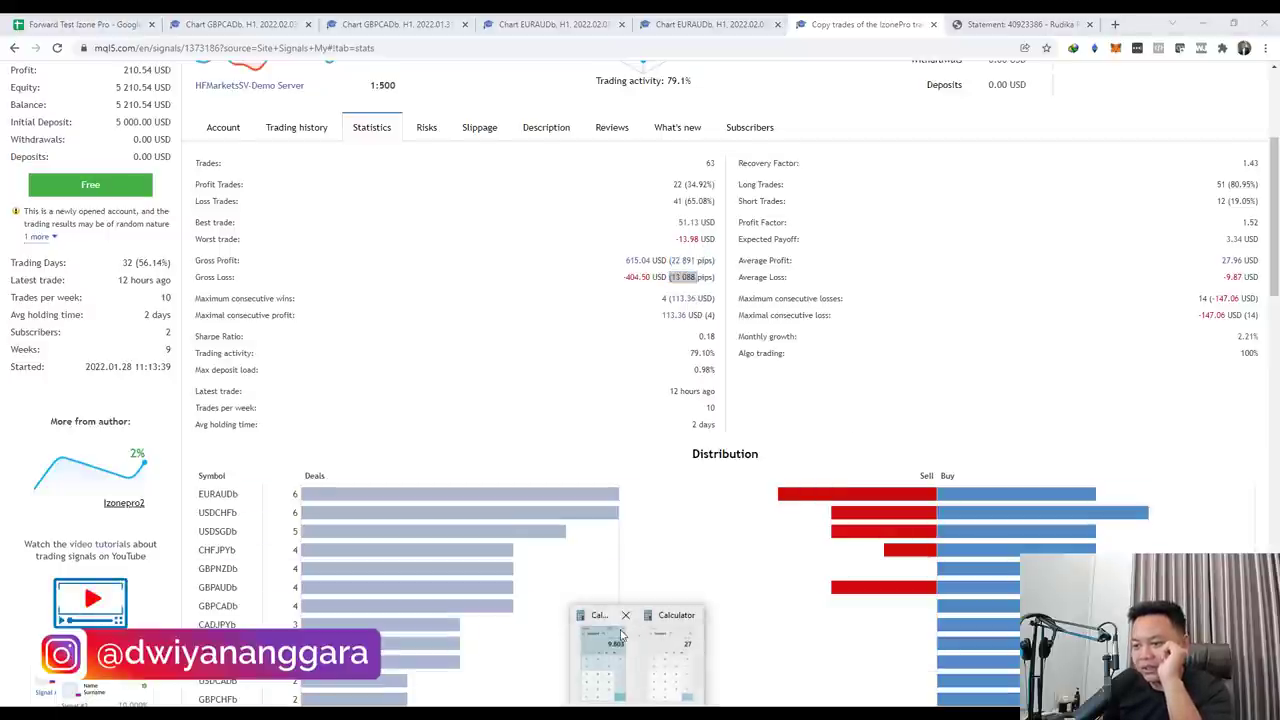
Switch to the Calculator holding the 22891 - 13088 subtraction, place it over the statistics page, and highlight its result
click(628, 626)
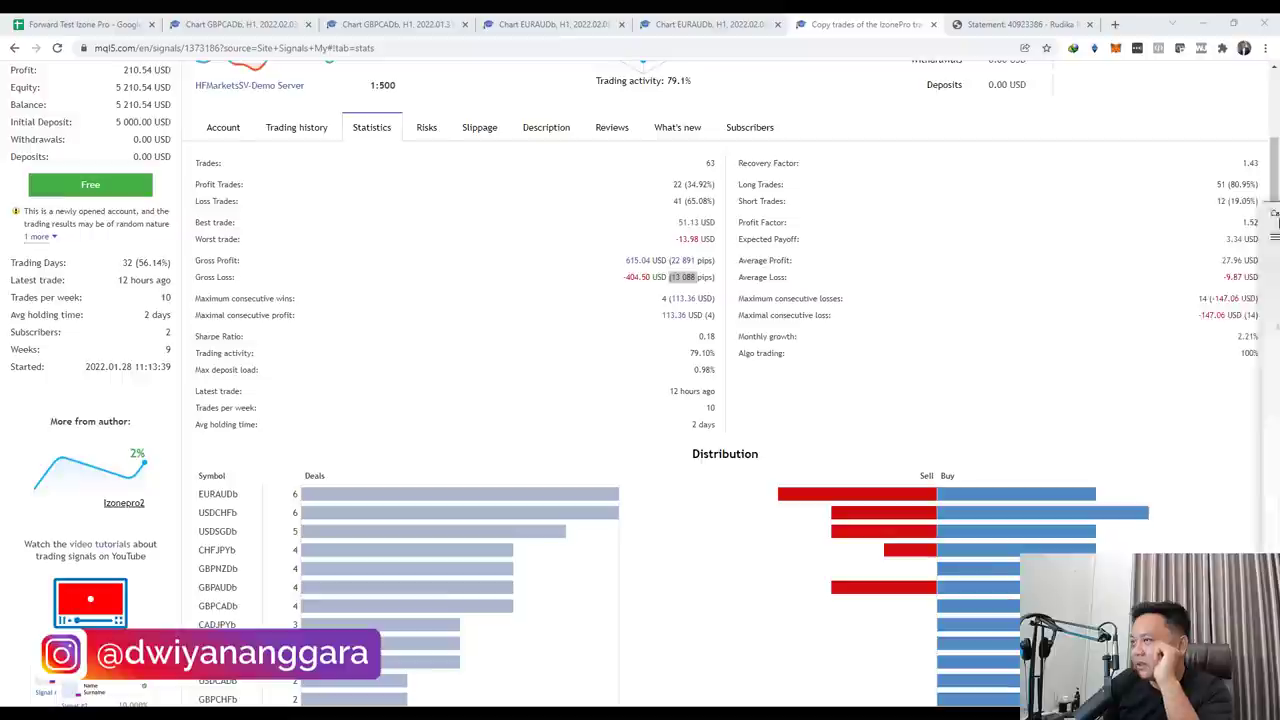
drag(1279, 248, 895, 245)
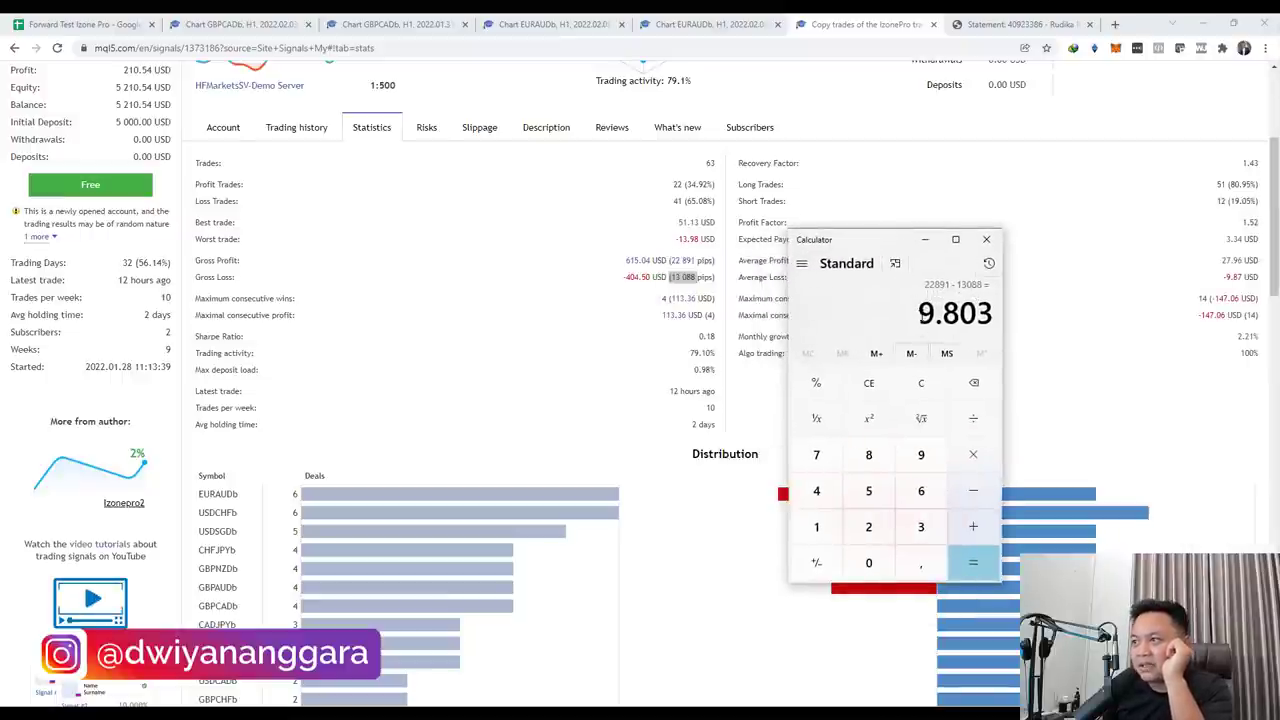
drag(918, 313, 990, 314)
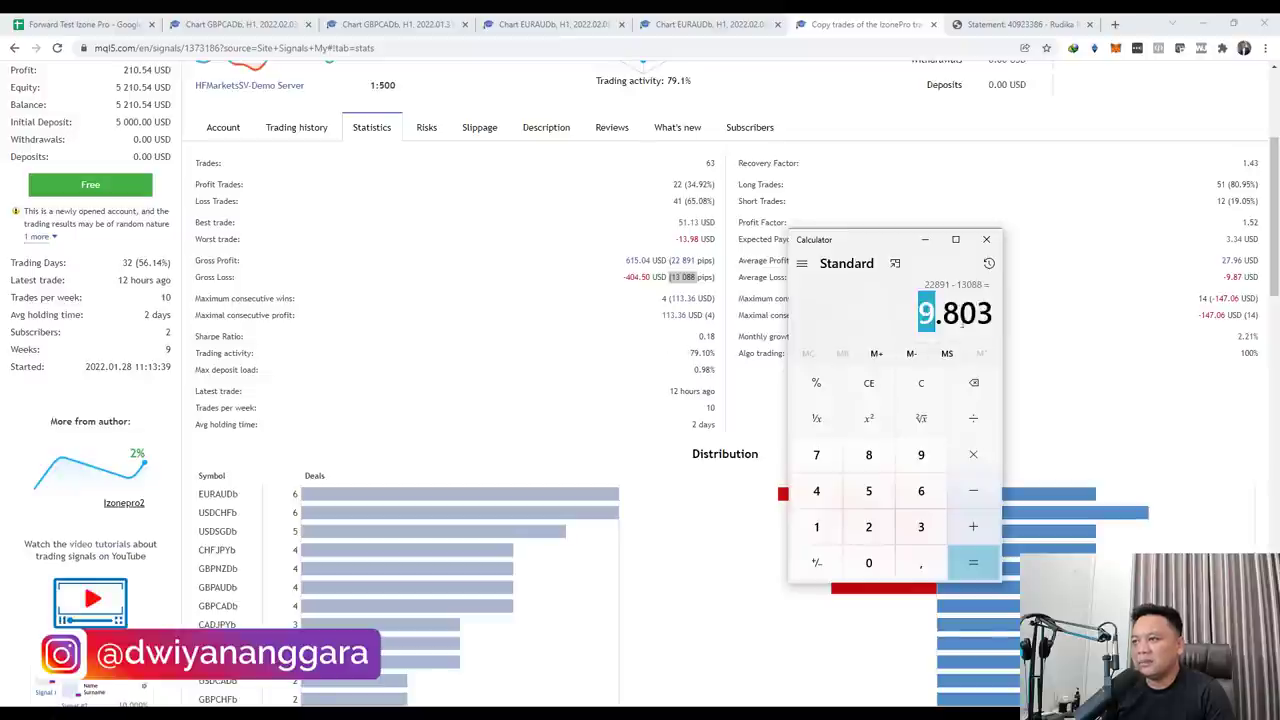
Divide the 9803 net pips by 8 in Calculator, and minimize that calculator window
click(592, 326)
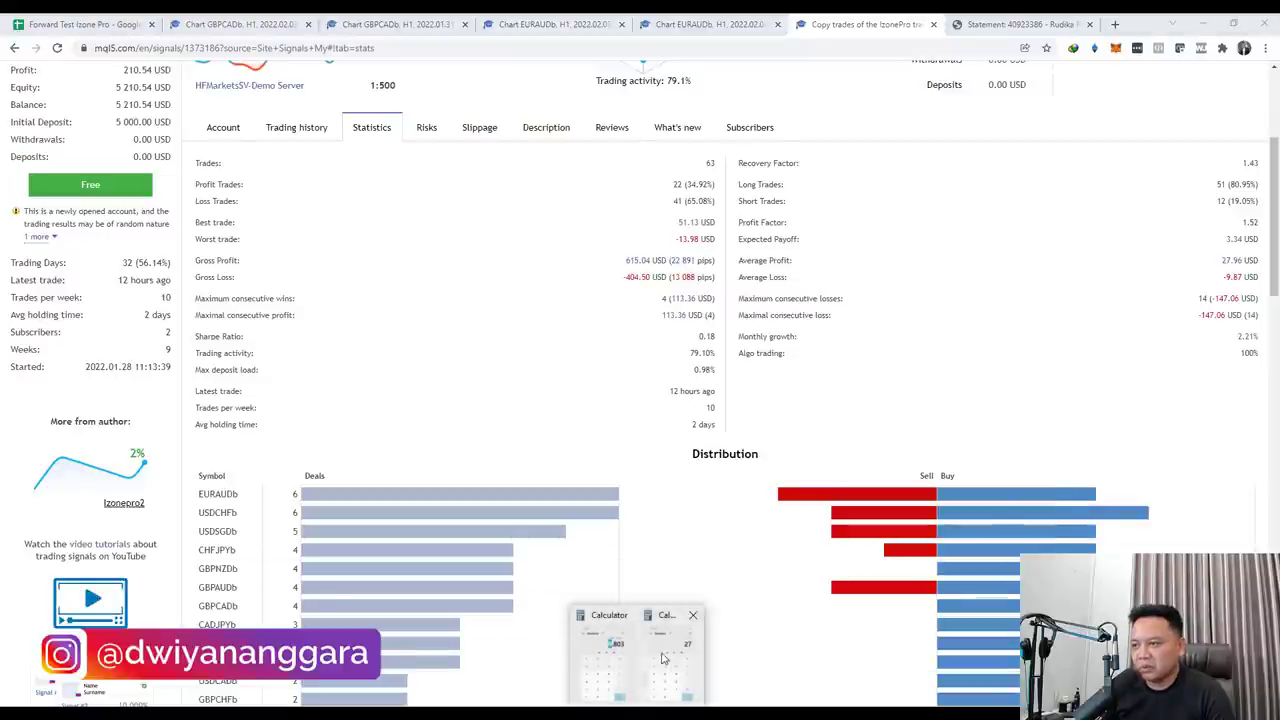
click(661, 657)
click(612, 655)
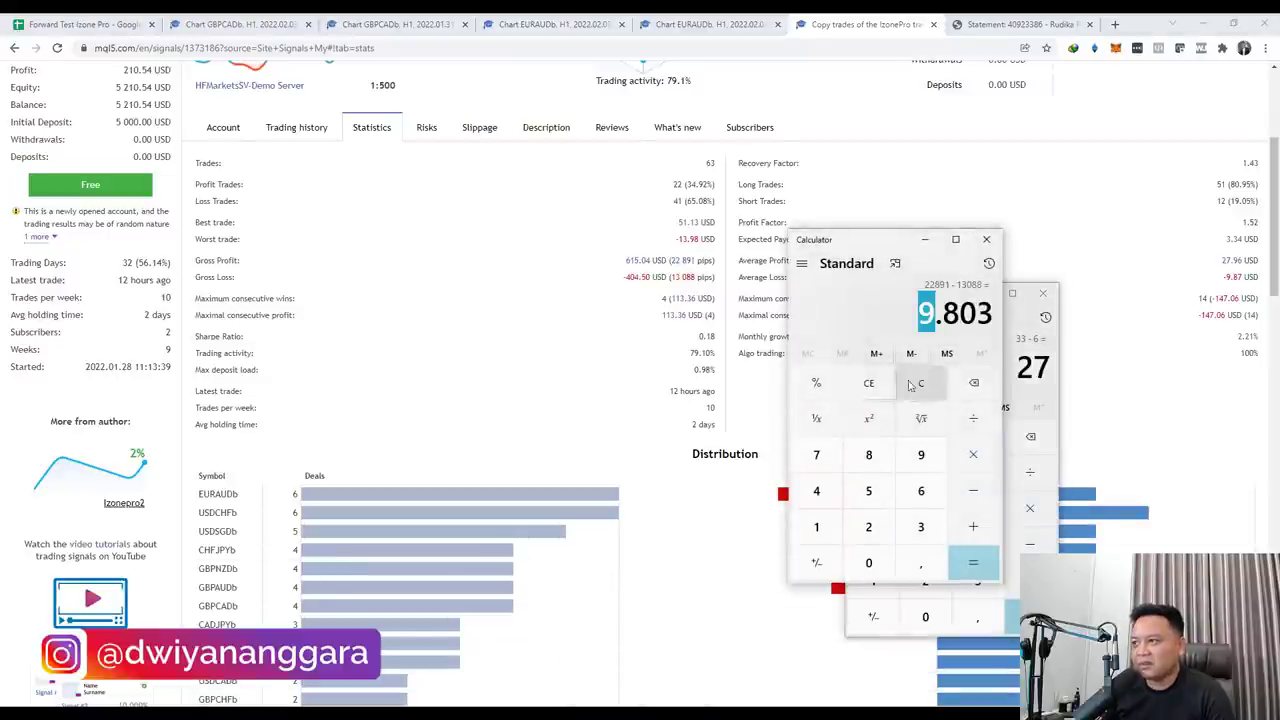
click(920, 313)
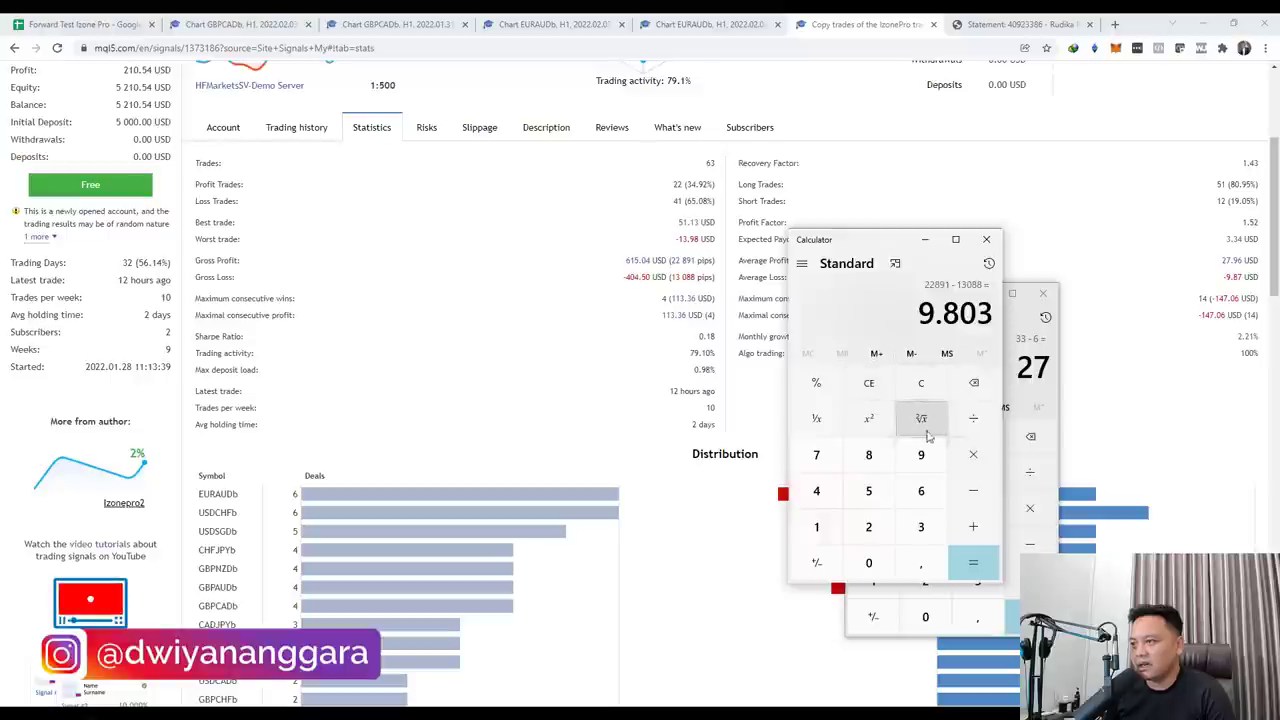
click(973, 418)
click(881, 466)
click(972, 562)
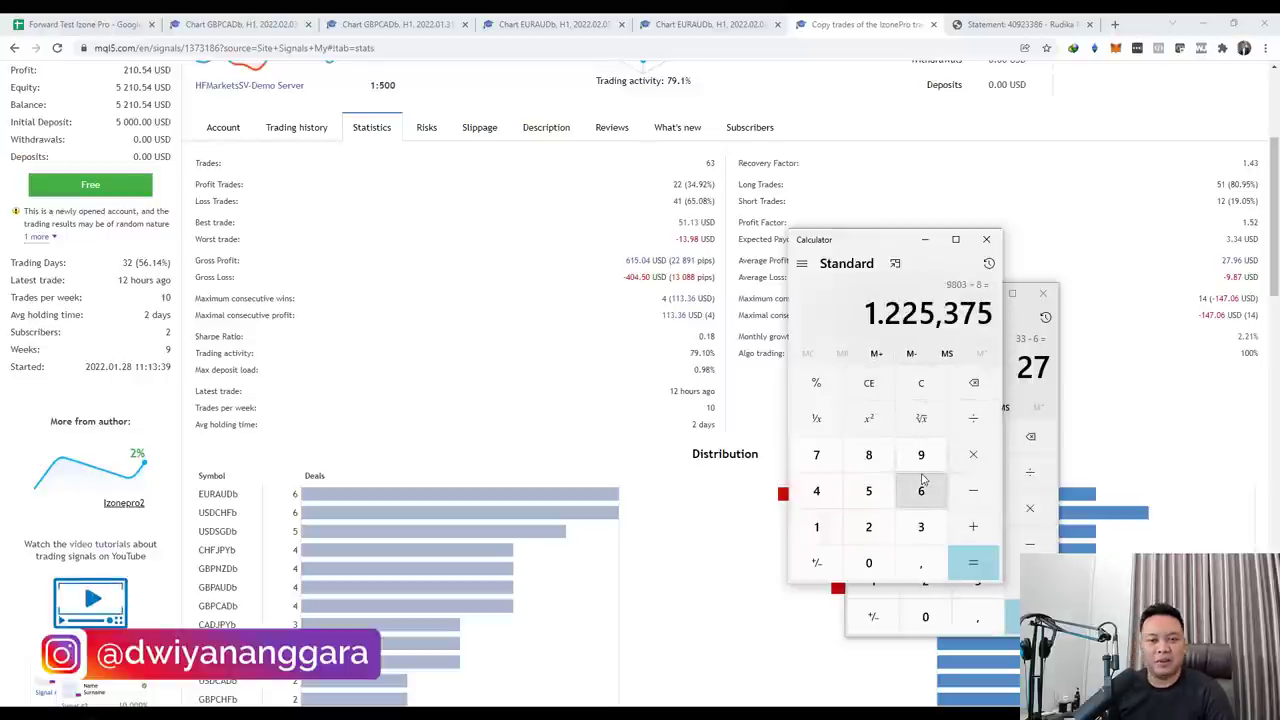
click(925, 239)
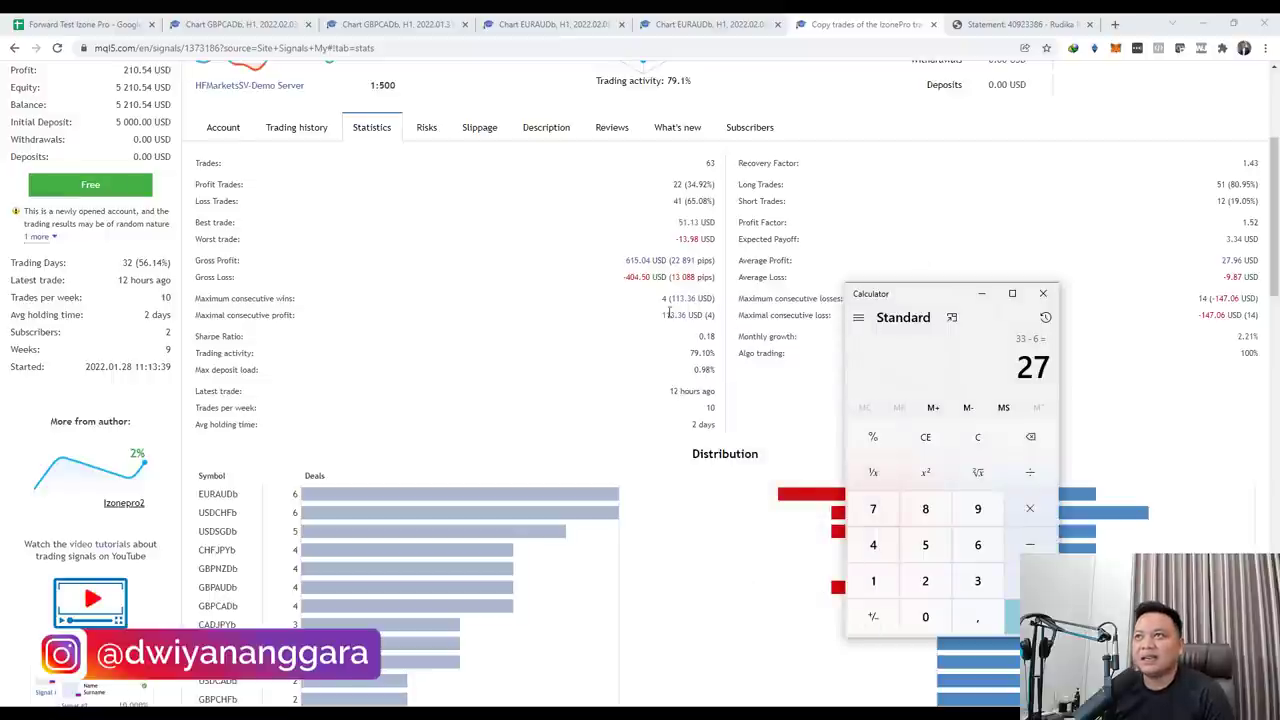
Look over the IzonePro signal's deals distribution by symbol on the statistics page
scroll(668, 315, down, 6)
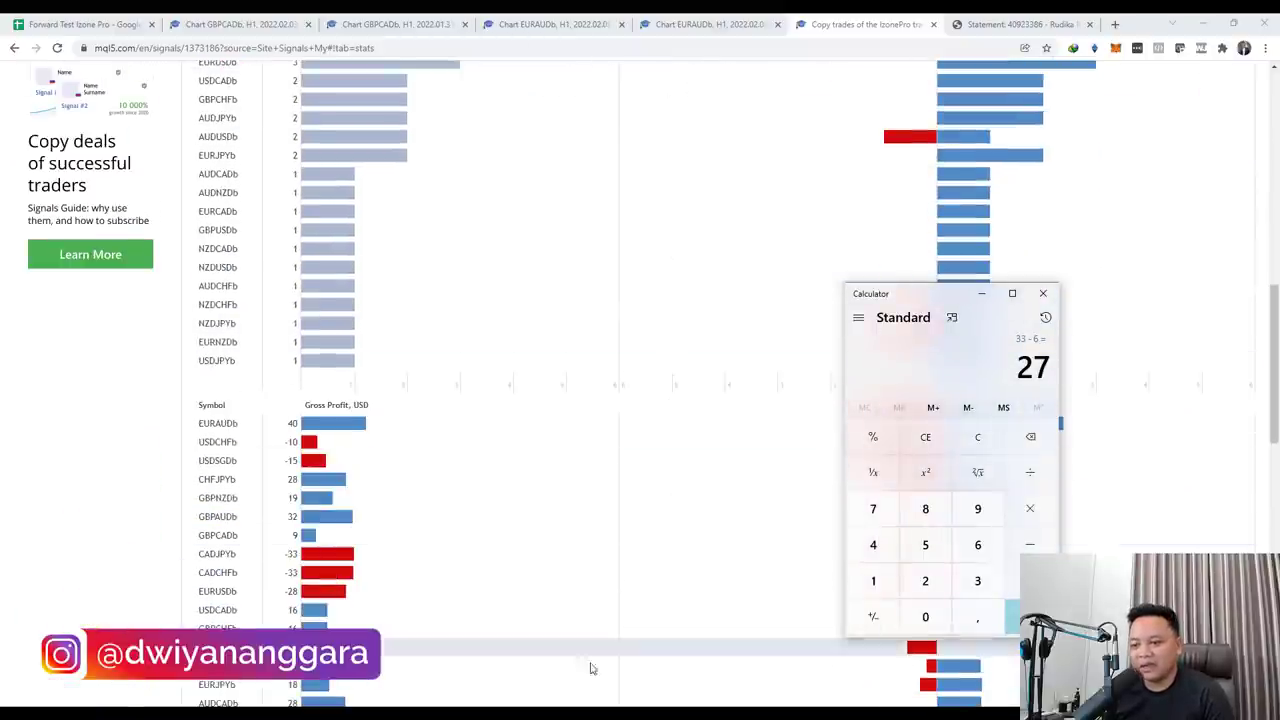
scroll(480, 409, up, 10)
click(665, 450)
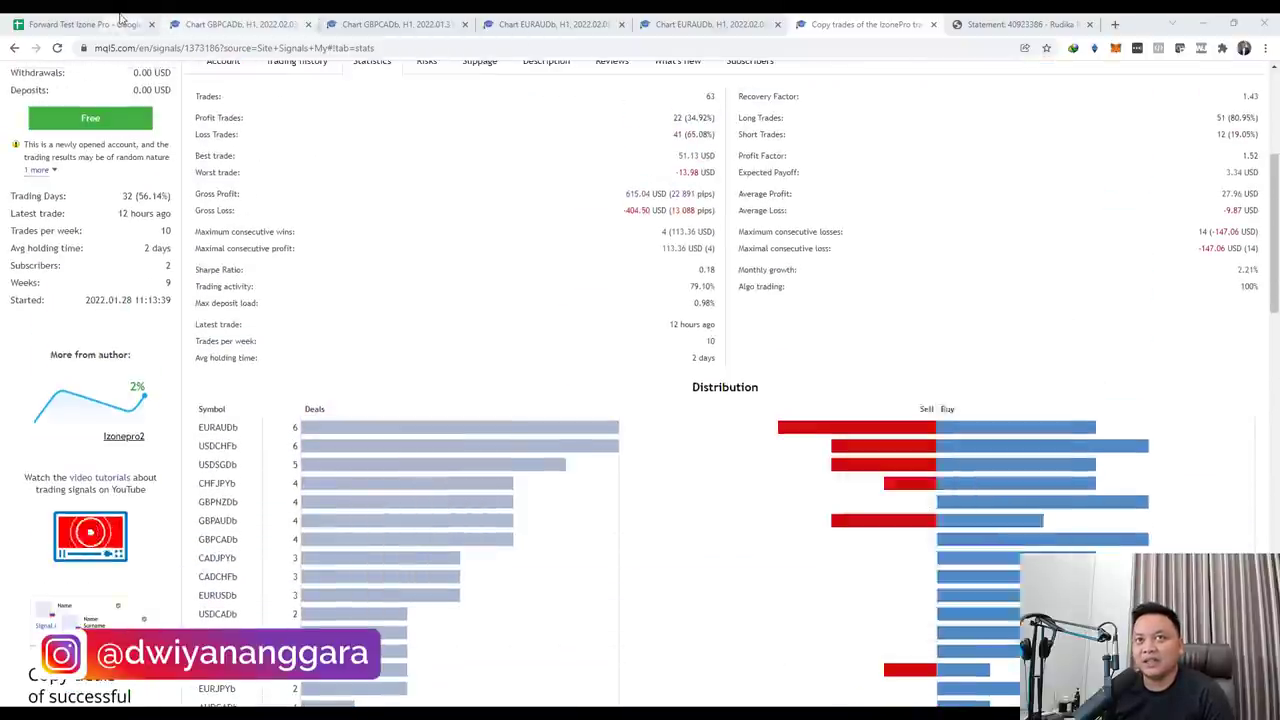
Switch to the forward test spreadsheet, highlight the TP5 results in T54:T65, and point out the eurnzdb trade in row 54
key(ctrl+1)
click(666, 461)
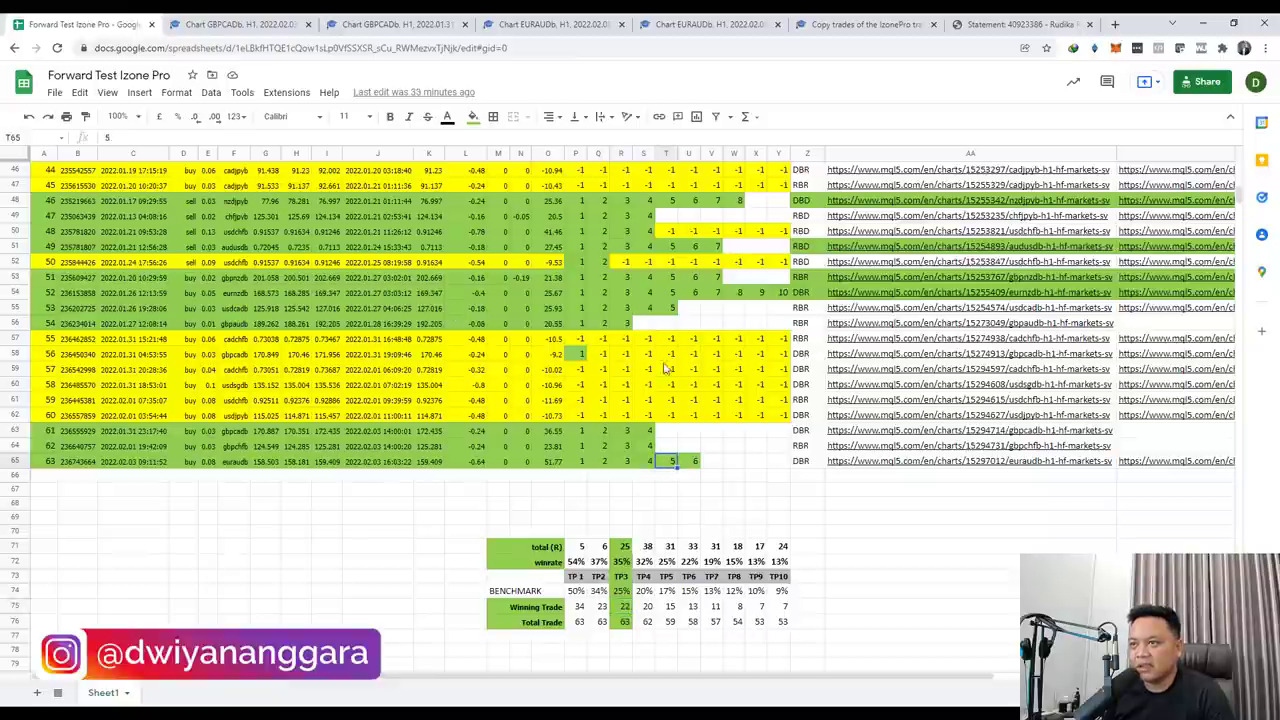
scroll(666, 368, up, 5)
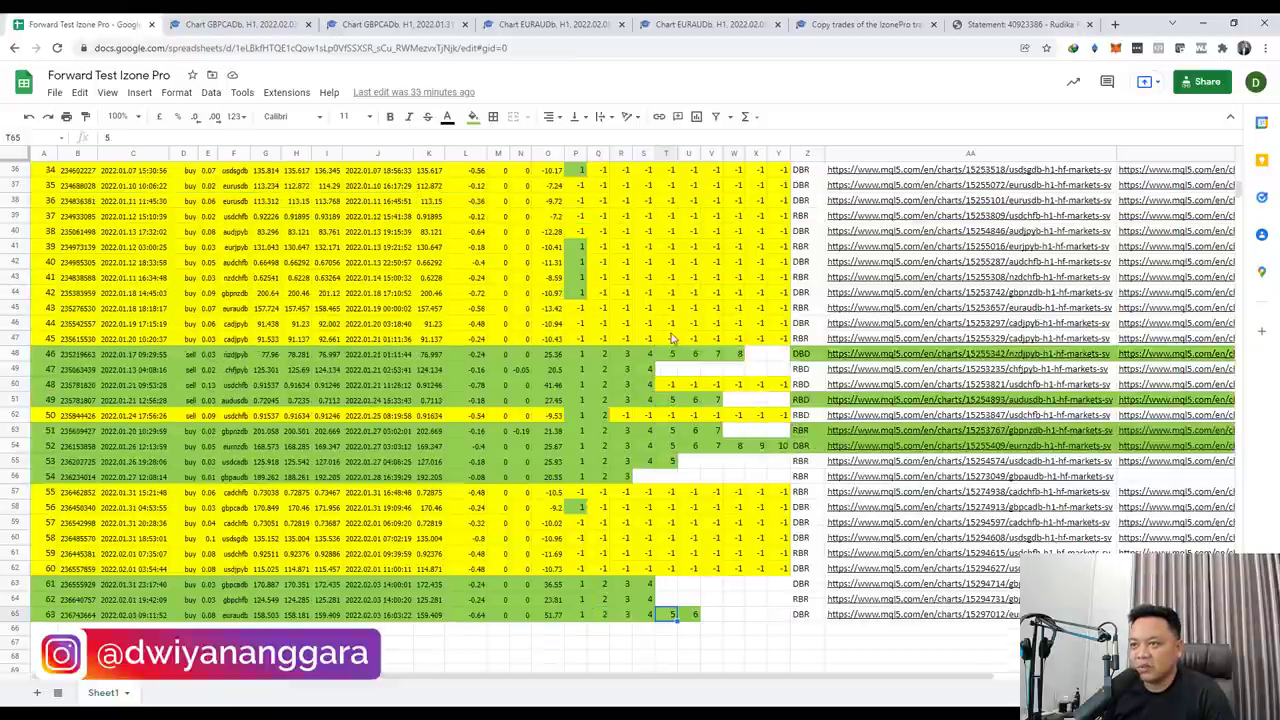
click(670, 432)
scroll(668, 497, down, 2)
drag(670, 340, 672, 507)
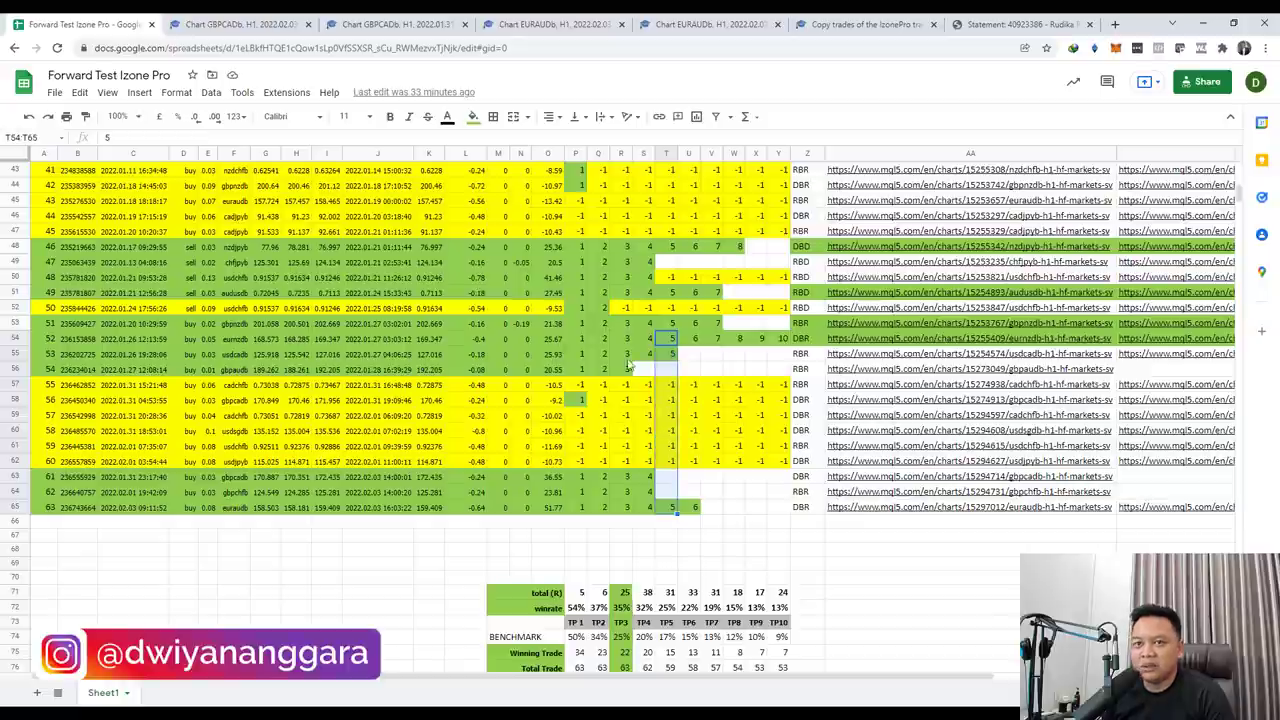
click(226, 338)
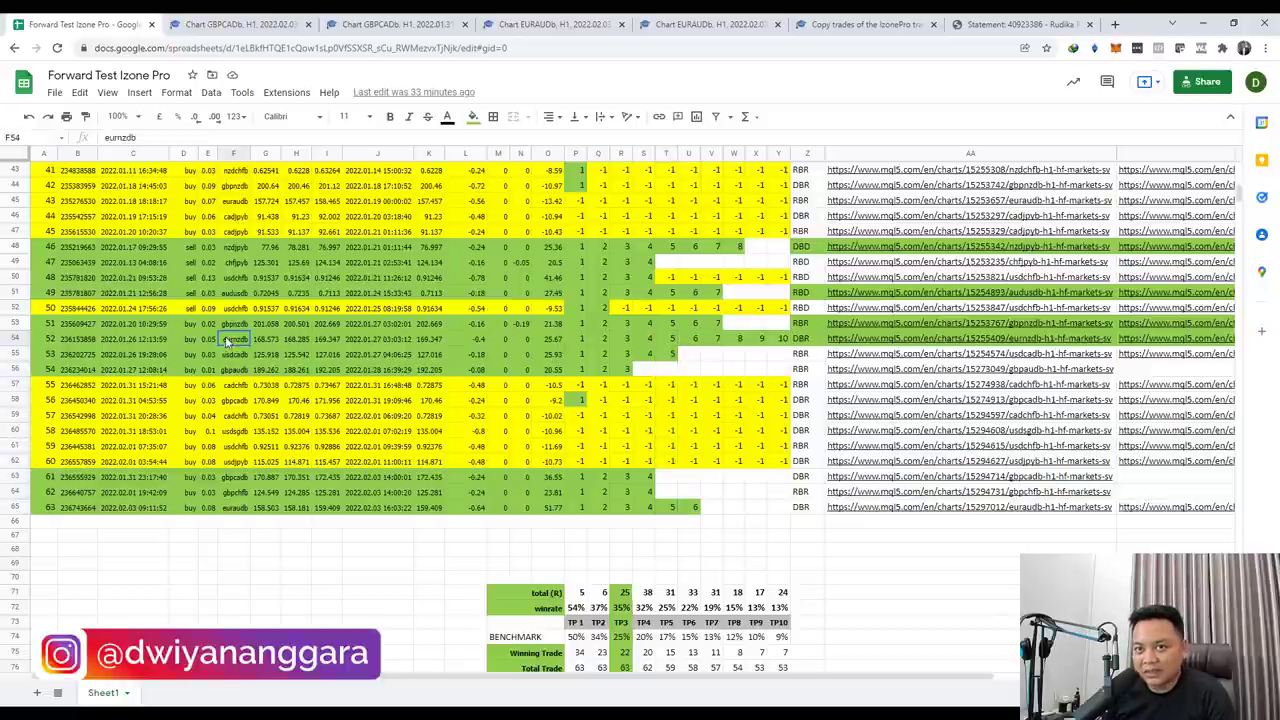
click(649, 340)
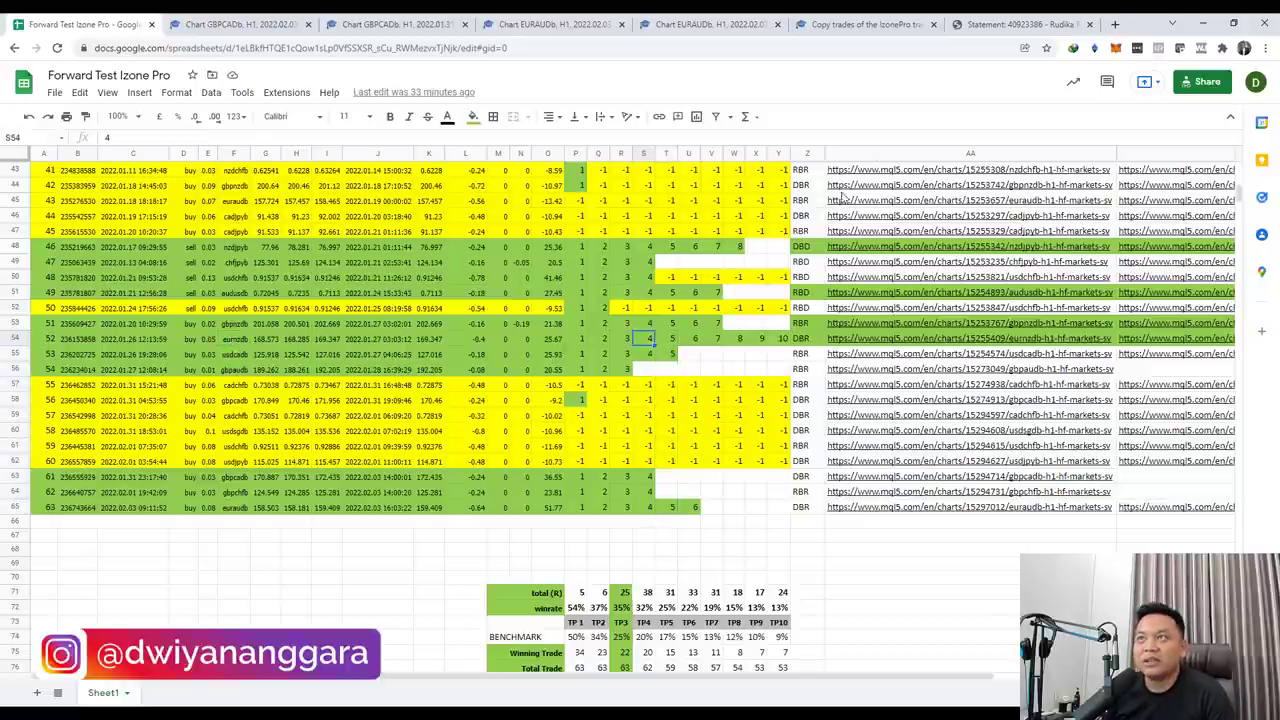
Return to the IzonePro signal page and examine its gross profit charts by symbol in USD and pips
click(865, 24)
scroll(797, 362, down, 10)
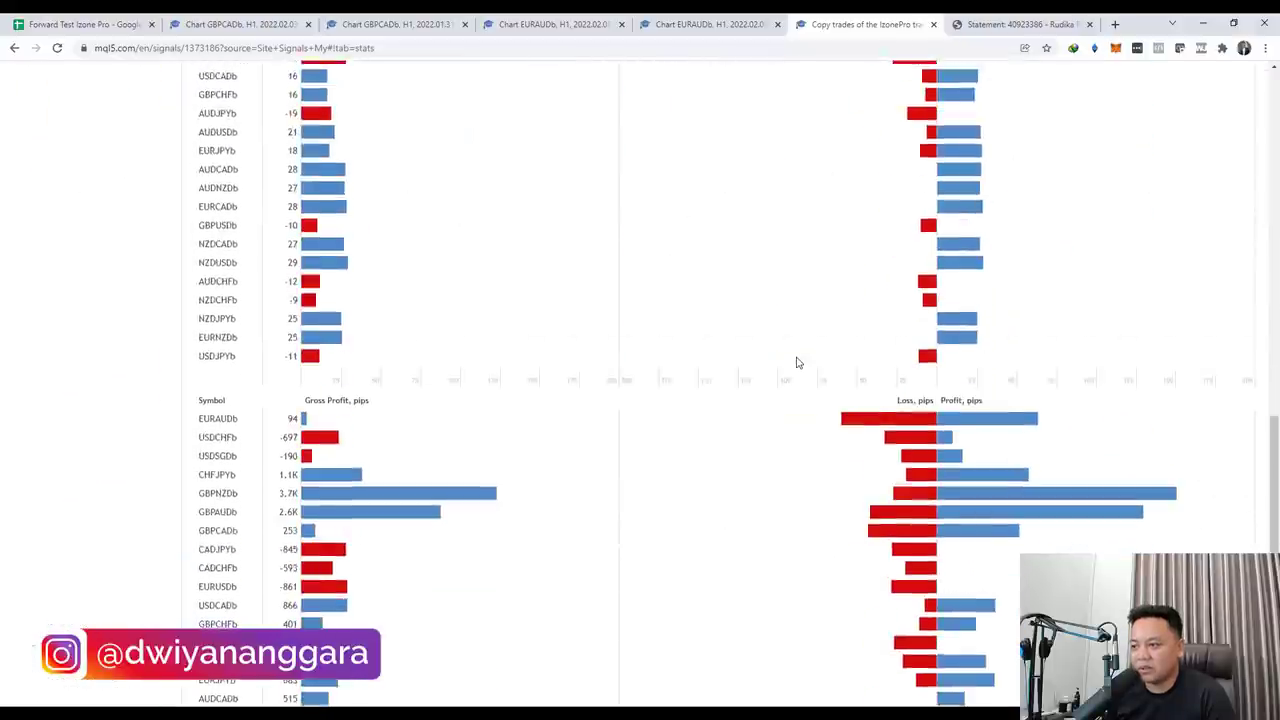
scroll(797, 362, down, 3)
scroll(757, 394, up, 6)
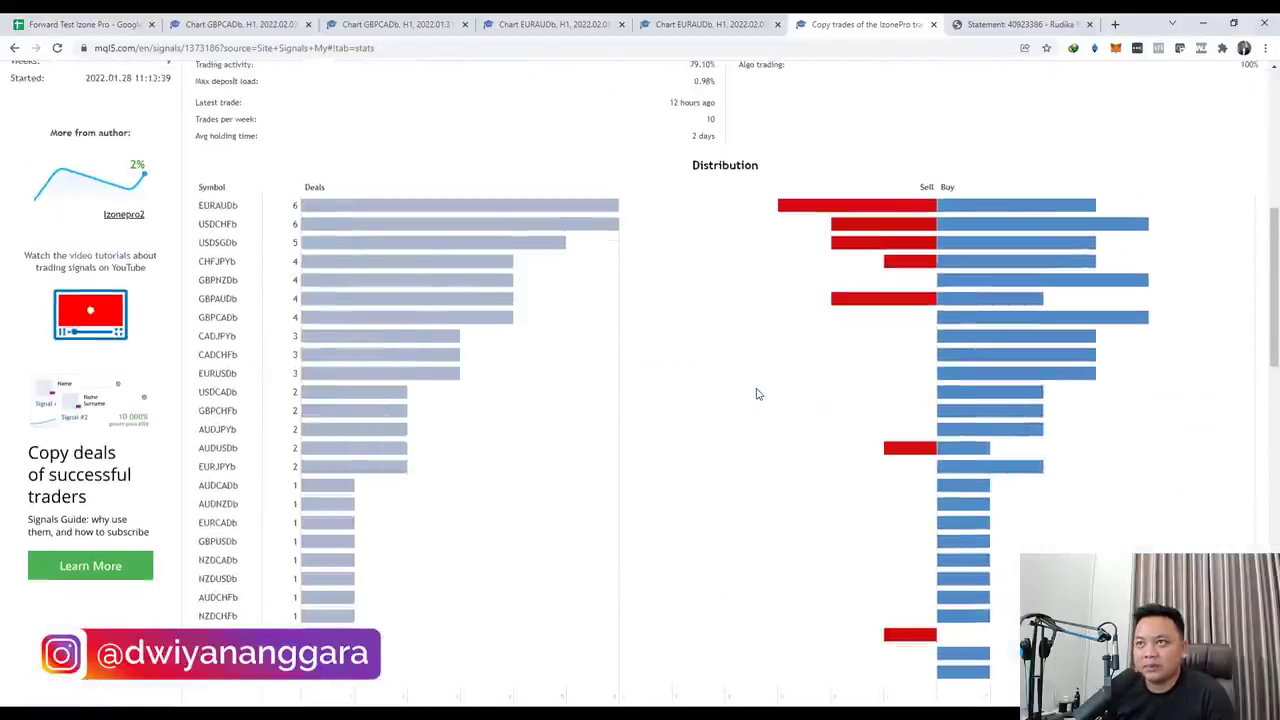
scroll(757, 394, up, 6)
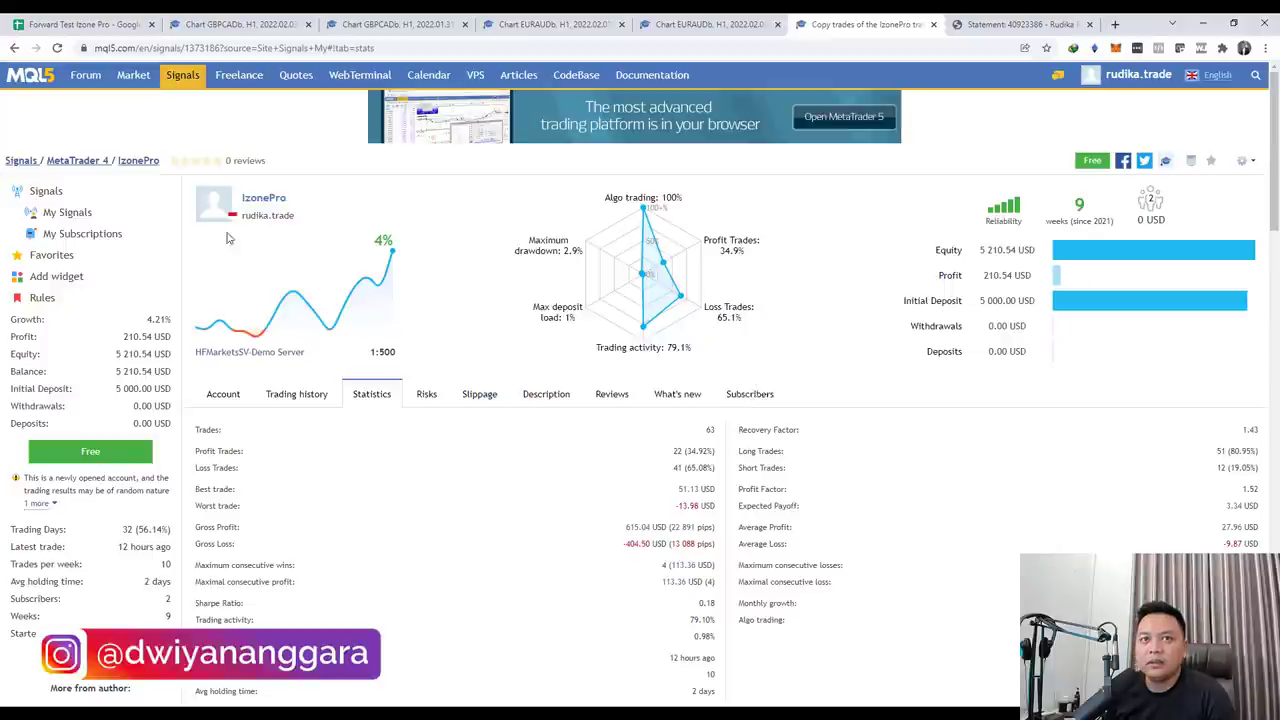
Open the Izonepro2 signal from the author's profile and view its open positions and trading history
click(270, 218)
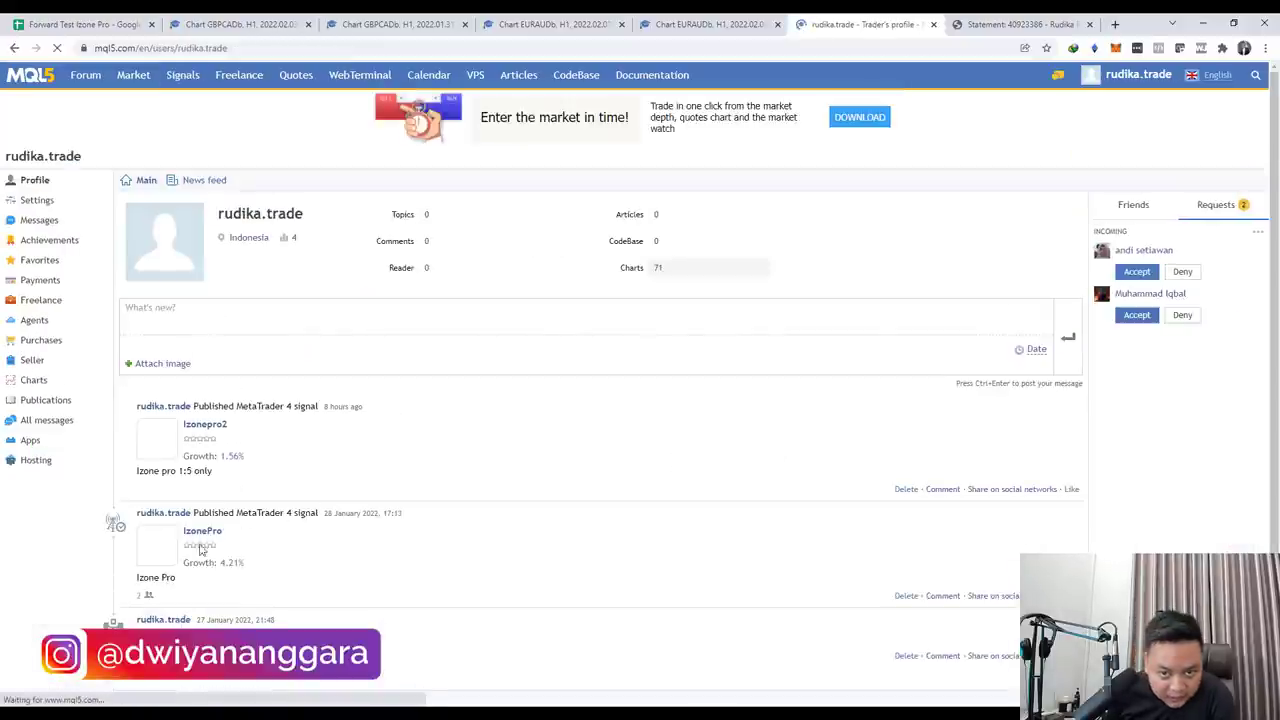
click(160, 425)
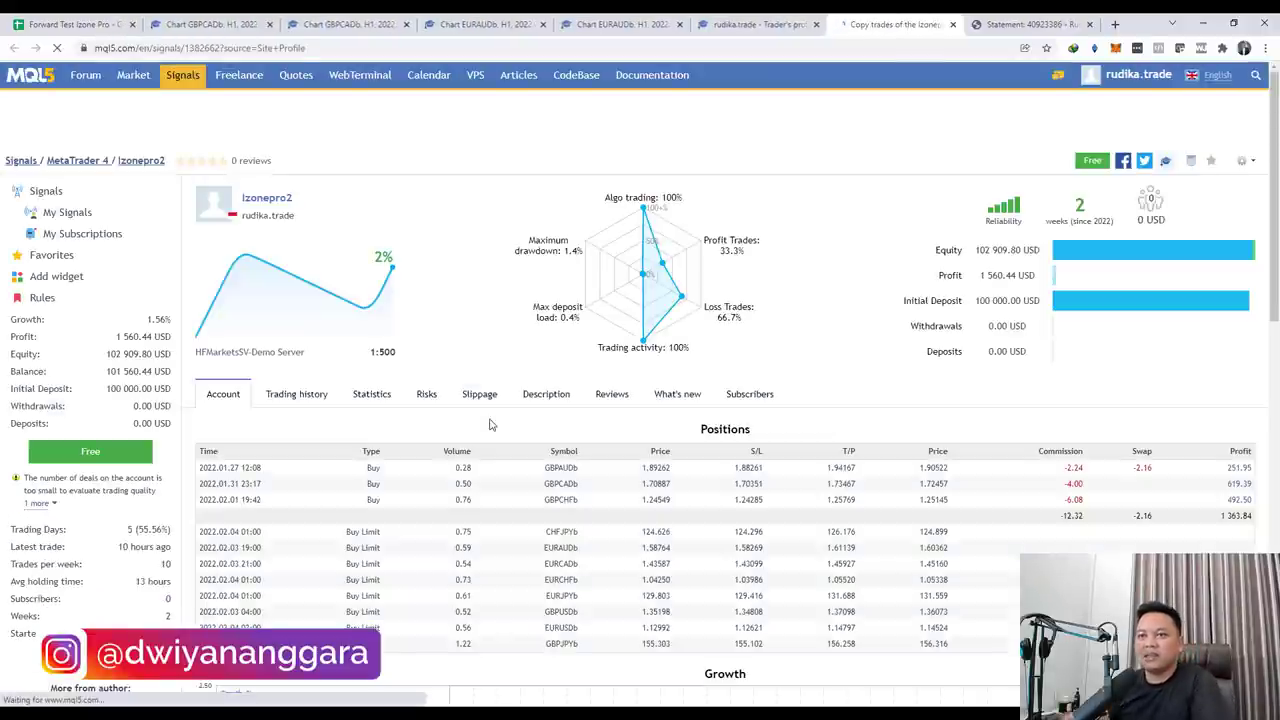
scroll(580, 390, down, 2)
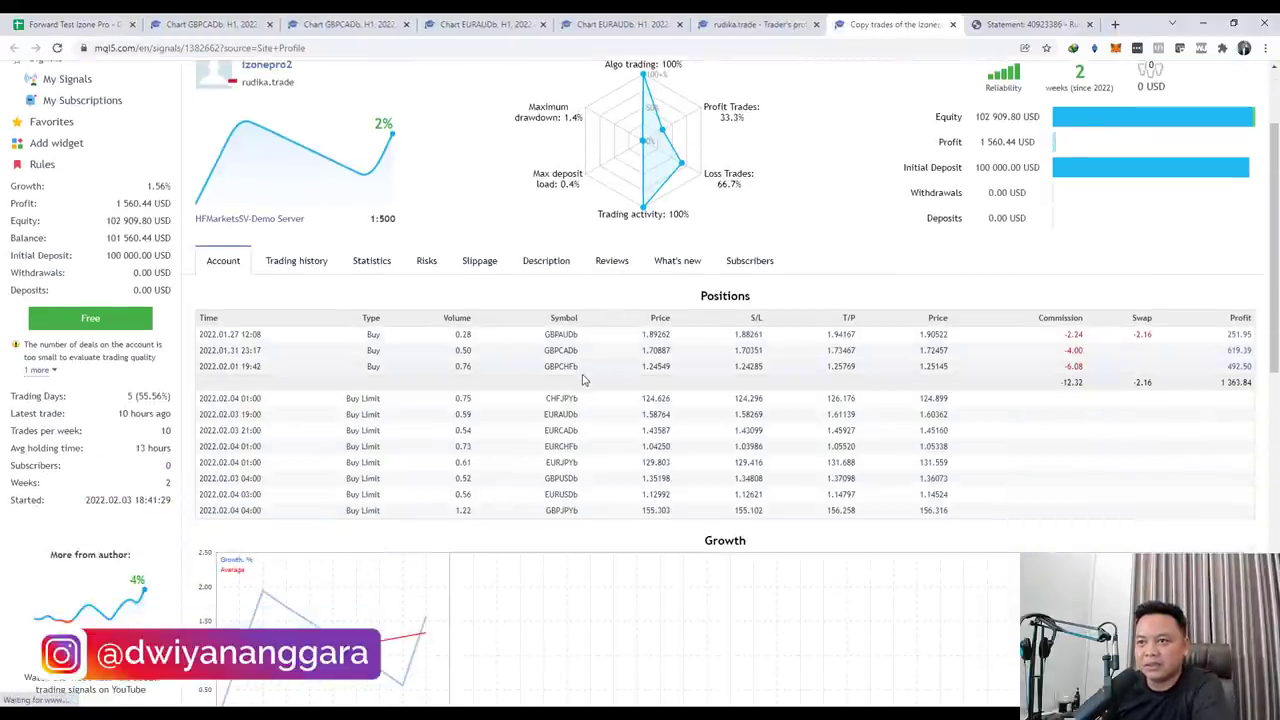
scroll(560, 360, down, 2)
click(304, 130)
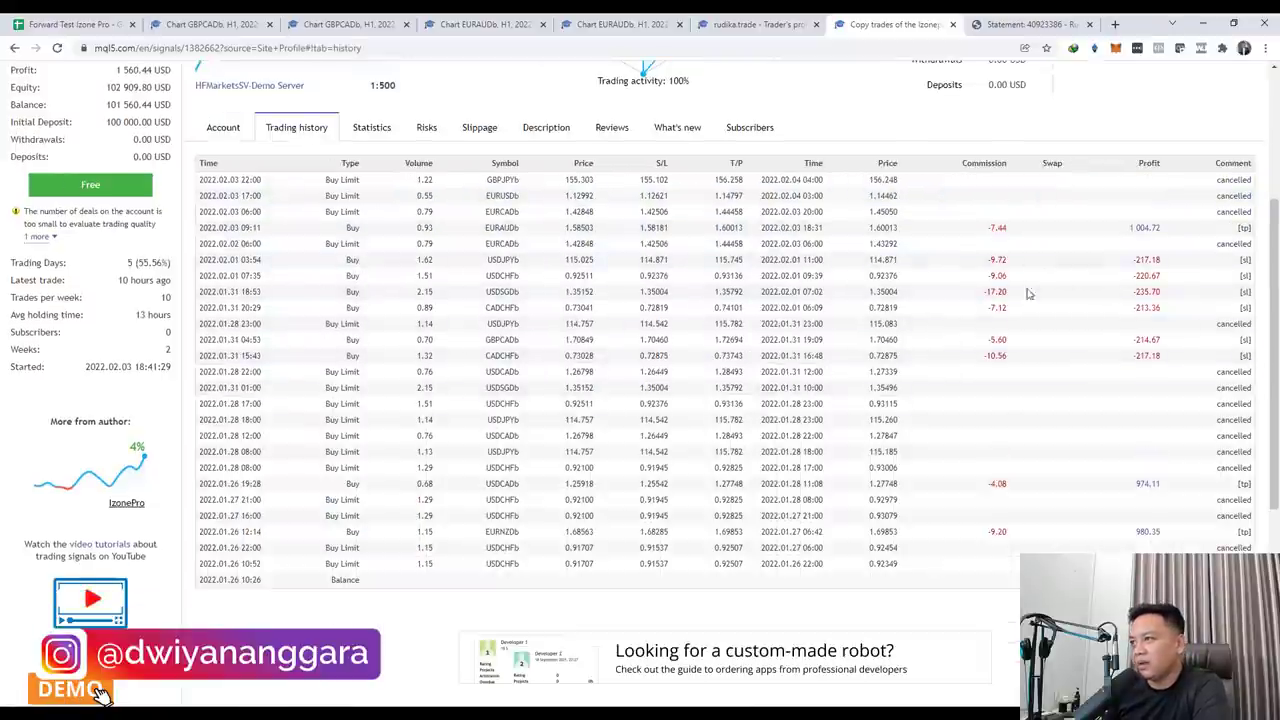
Examine Izonepro2's statistics for the number of trades and highlight its profit trades percentage
click(371, 129)
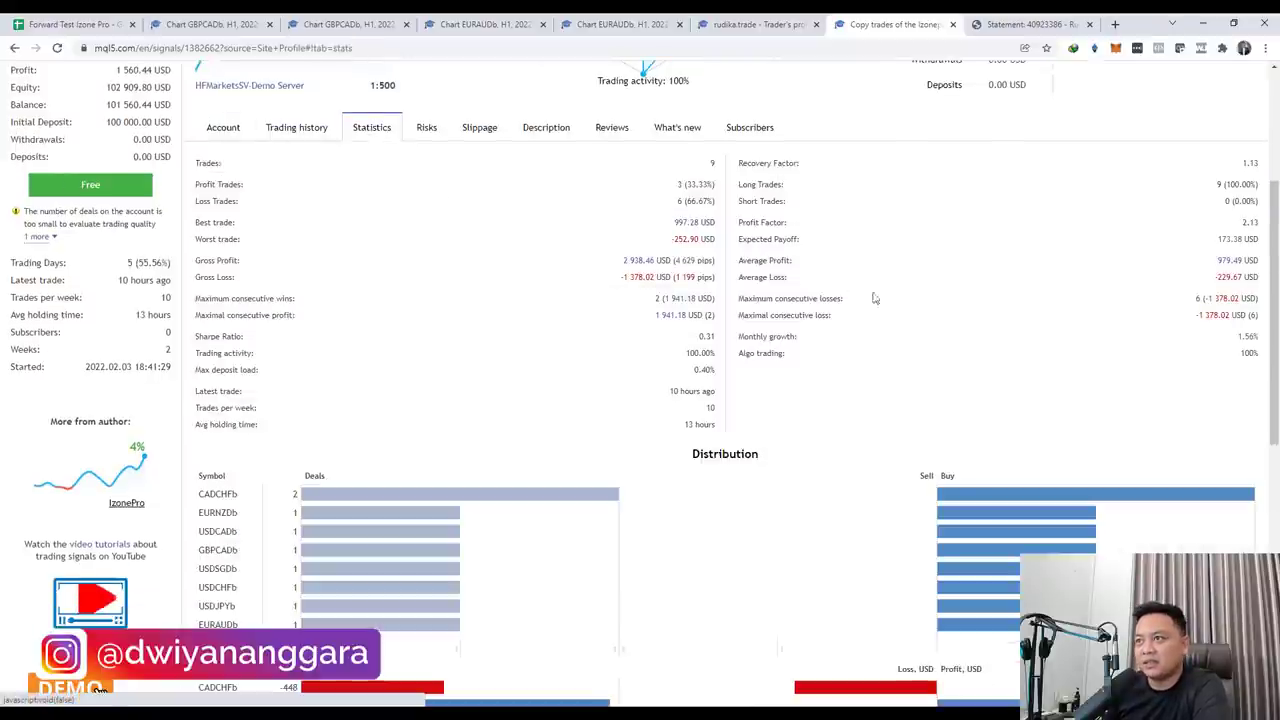
triple_click(710, 168)
click(682, 198)
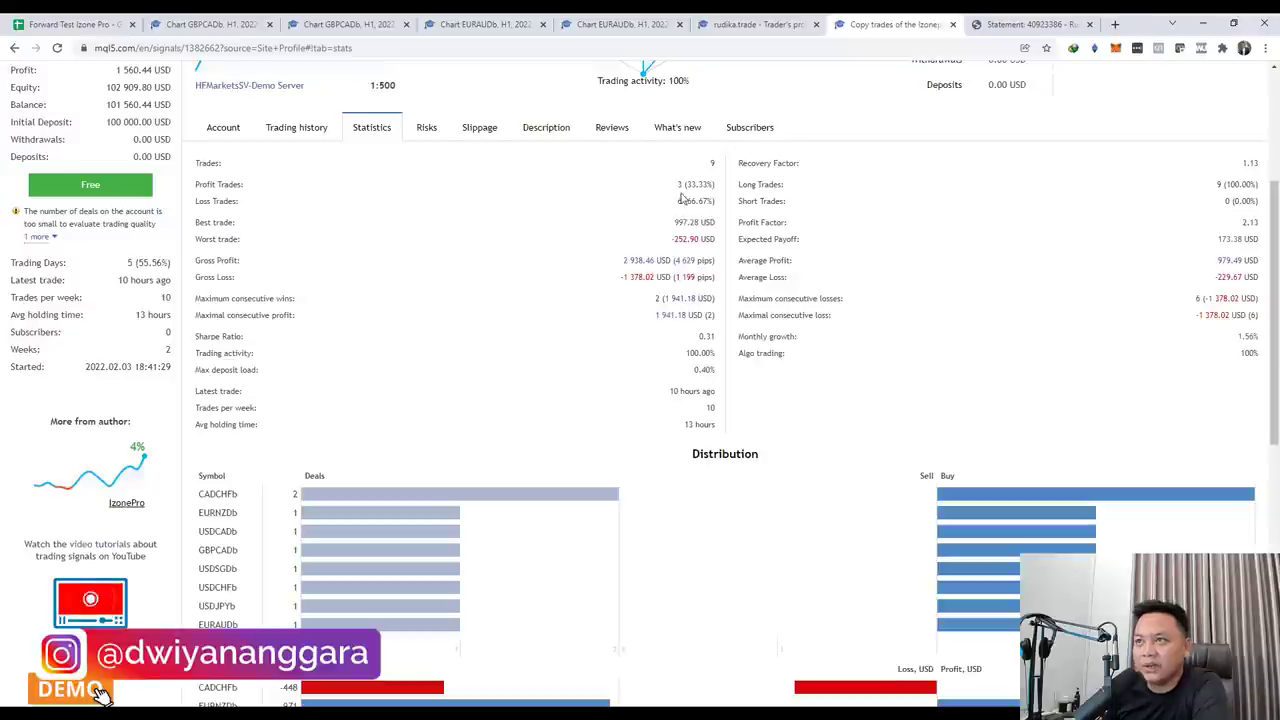
drag(687, 184, 716, 186)
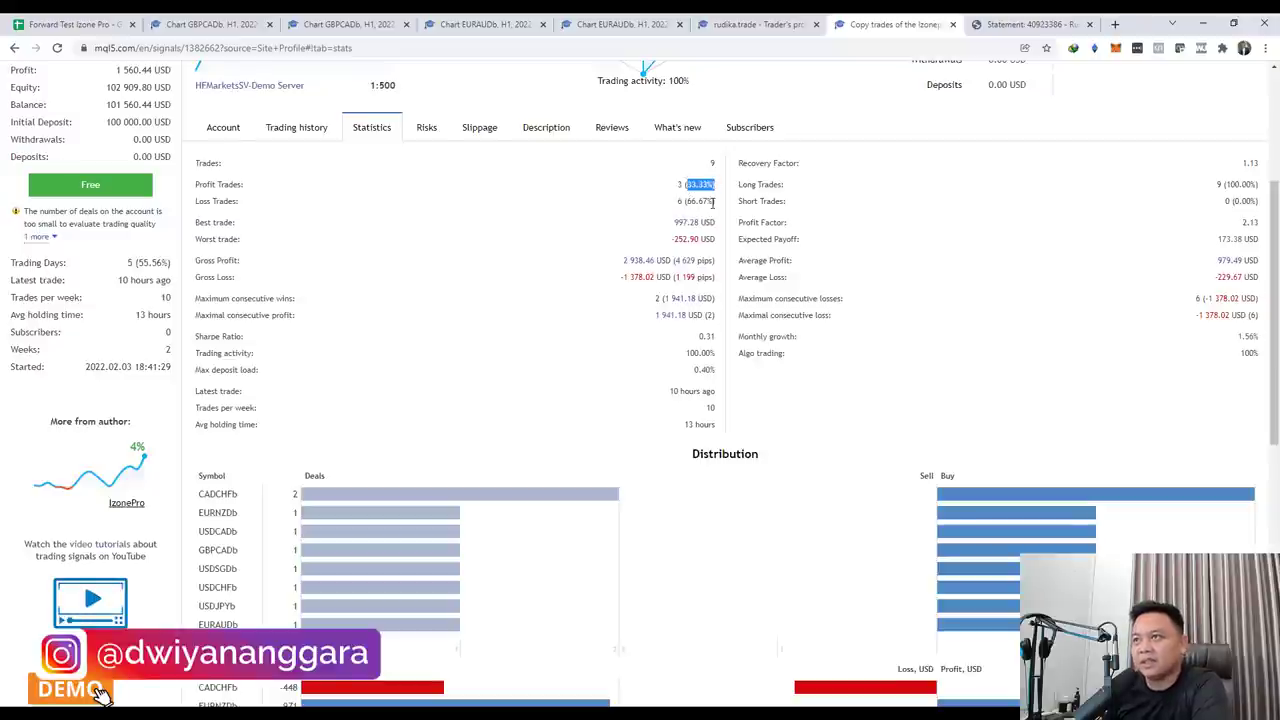
click(703, 170)
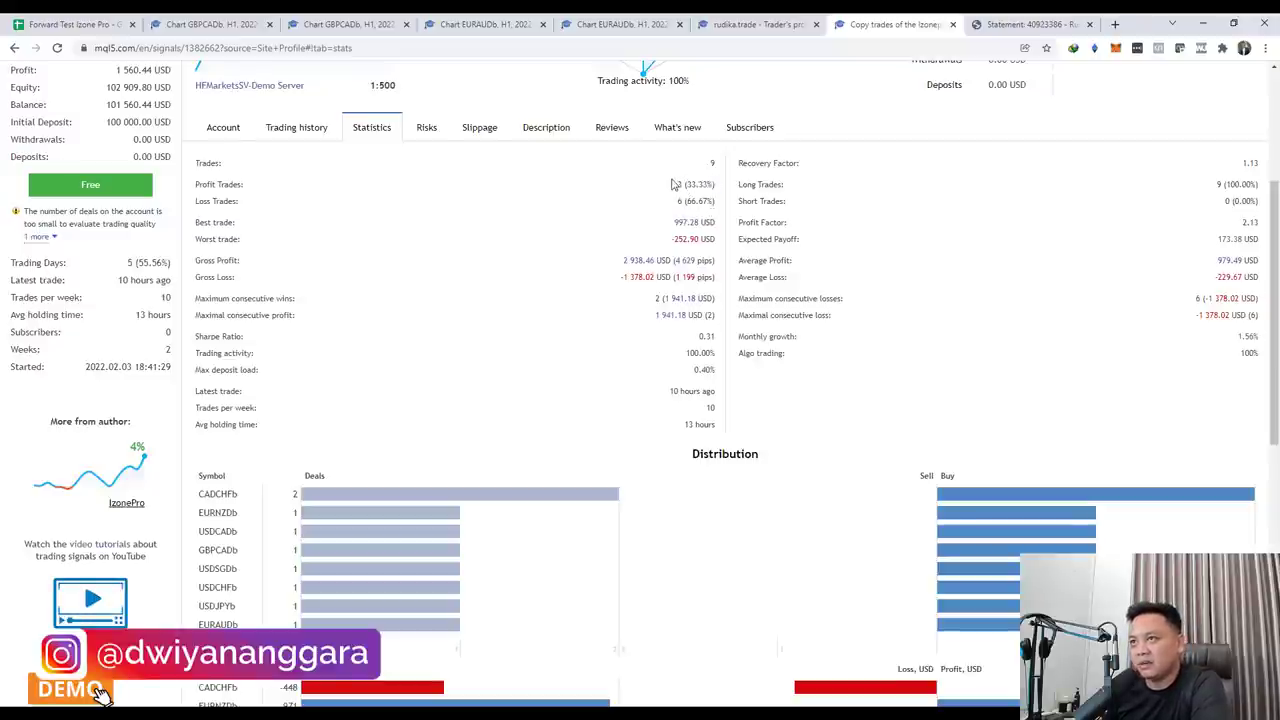
Check TP5's winrate and total trades in the spreadsheet summary for comparison with Izonepro2
click(75, 24)
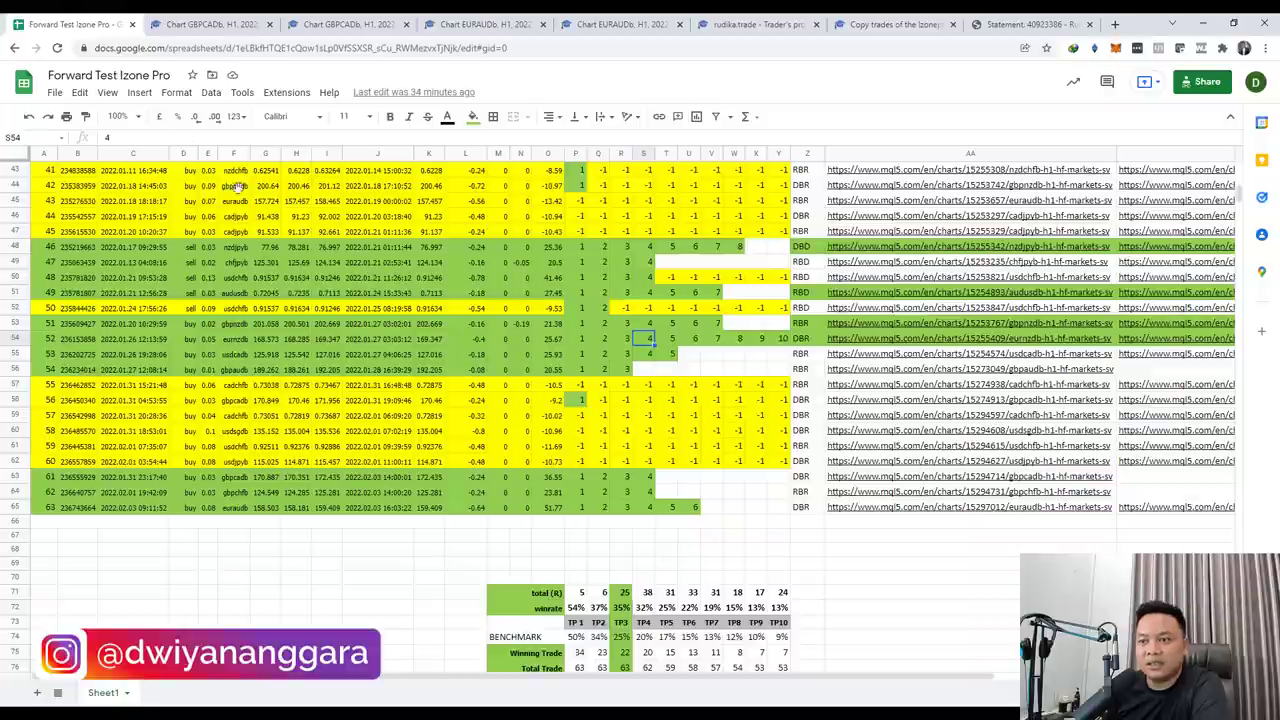
scroll(668, 530, down, 2)
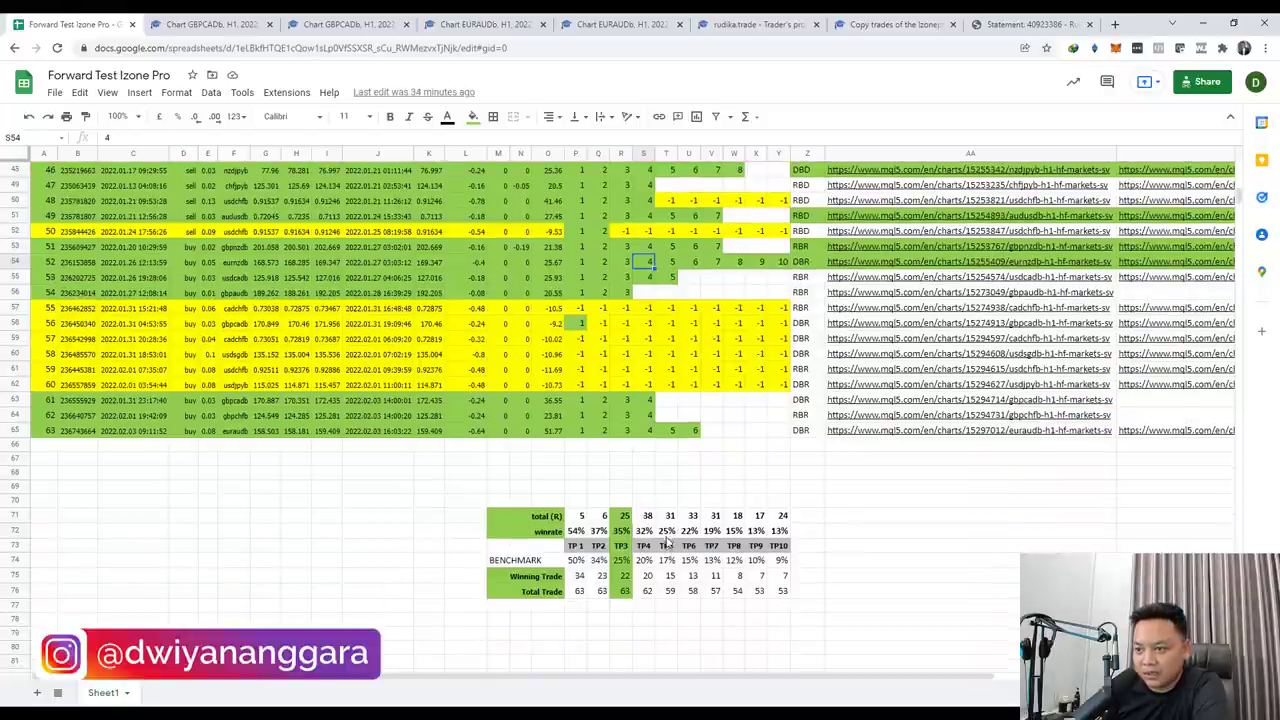
click(667, 534)
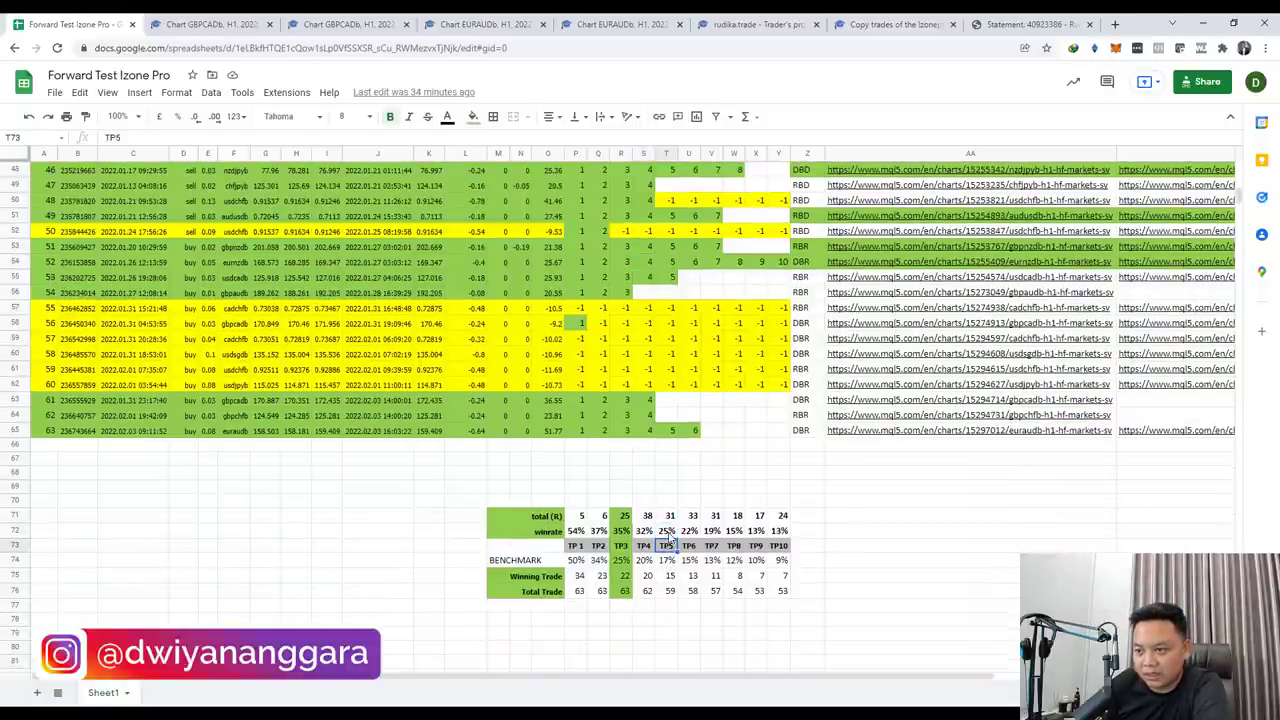
click(670, 593)
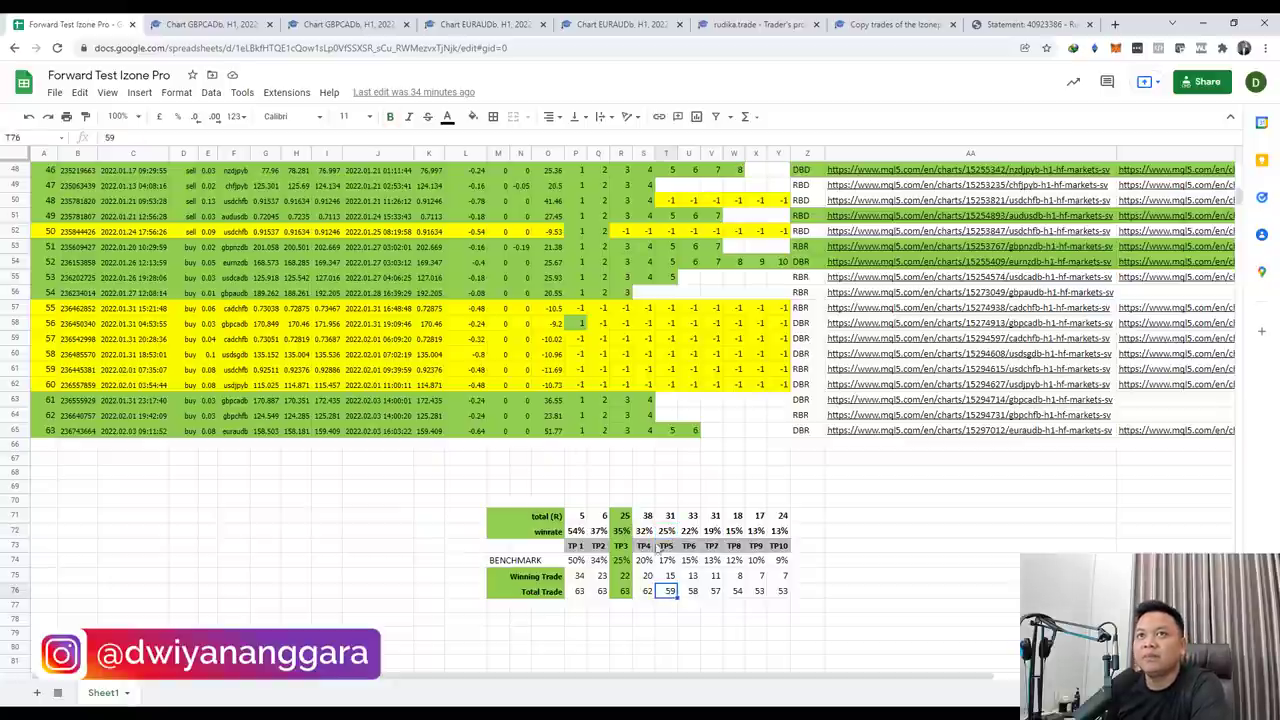
click(893, 24)
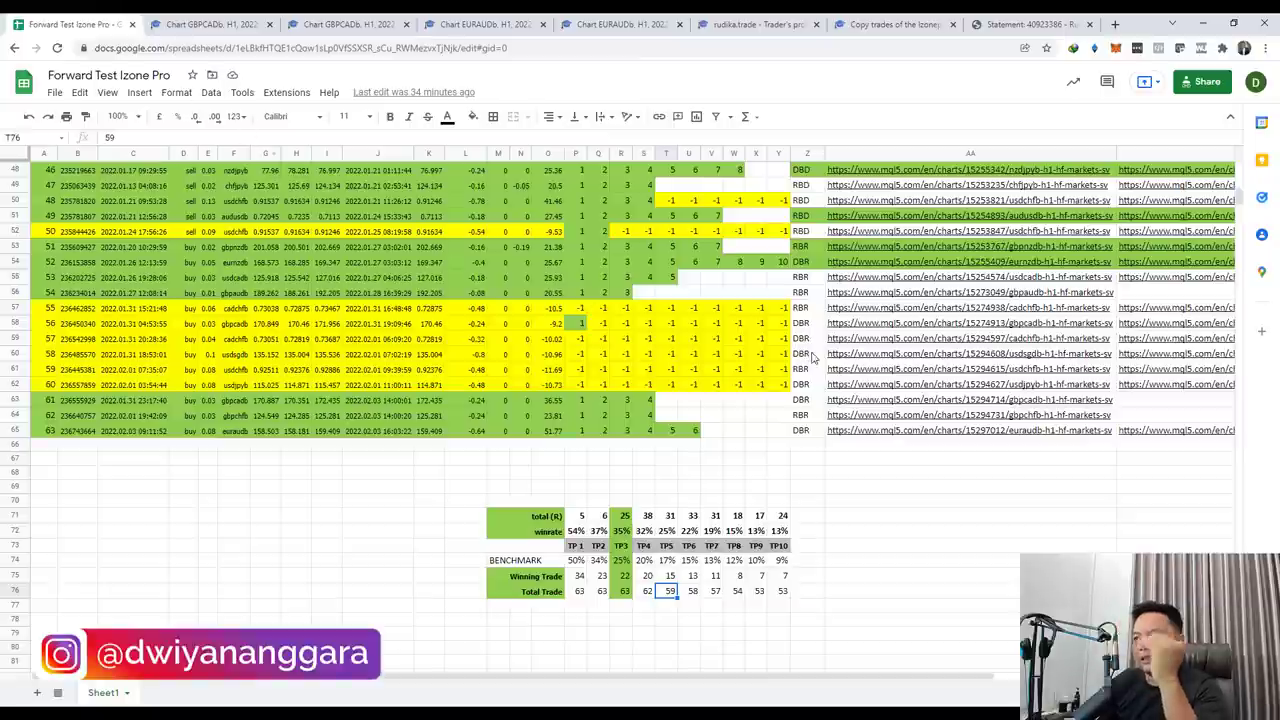
Review the full list of forward test trades for winning and losing streaks across the take-profit levels
scroll(632, 432, up, 3)
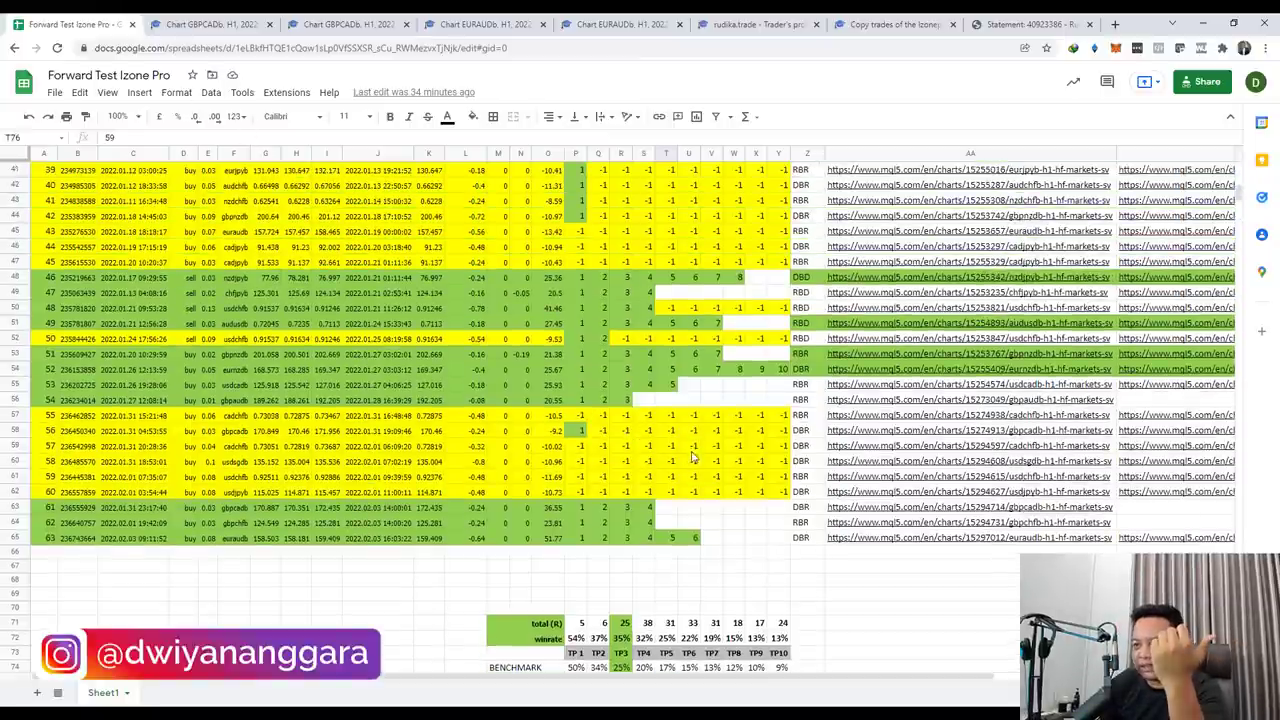
scroll(695, 455, up, 4)
scroll(700, 358, down, 6)
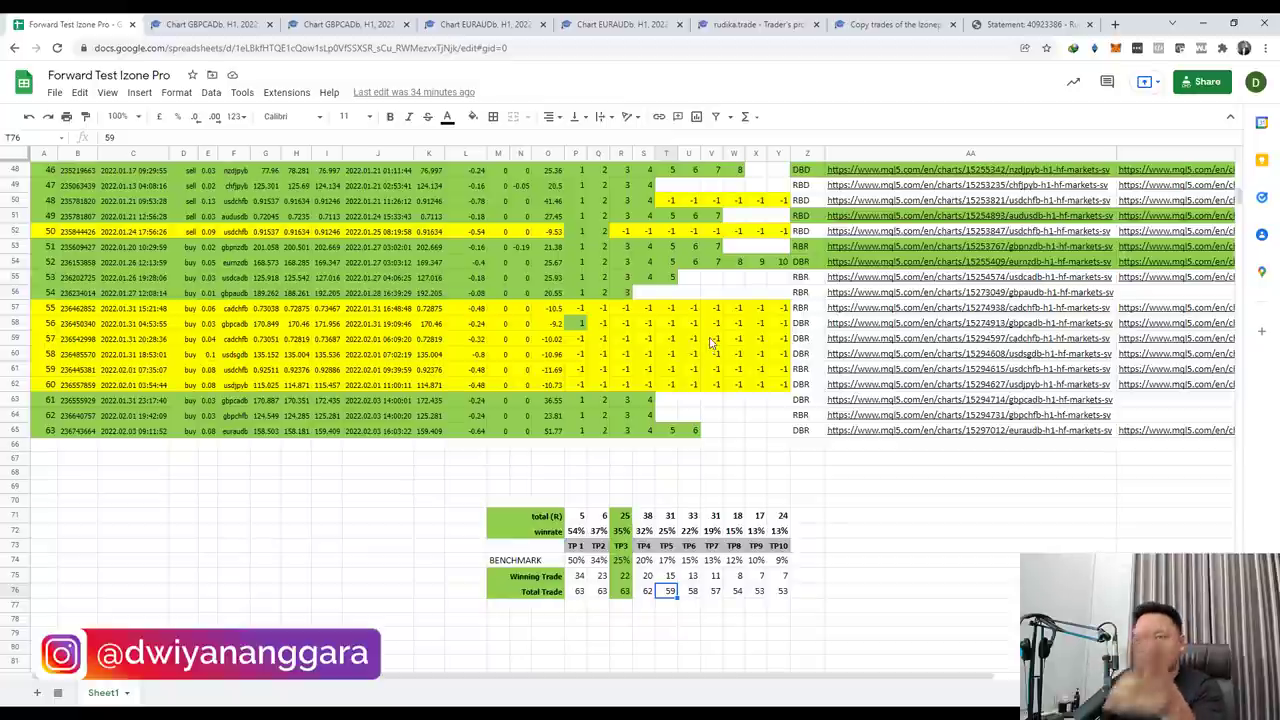
scroll(686, 450, up, 3)
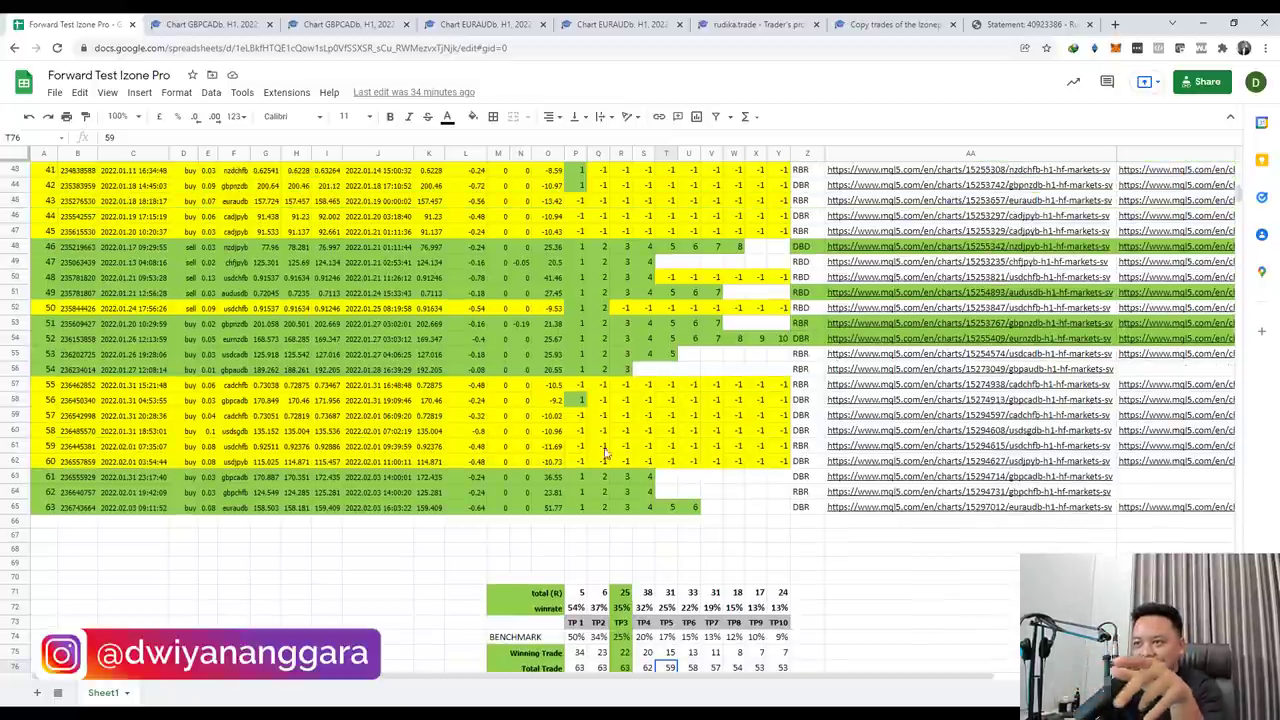
scroll(686, 450, up, 4)
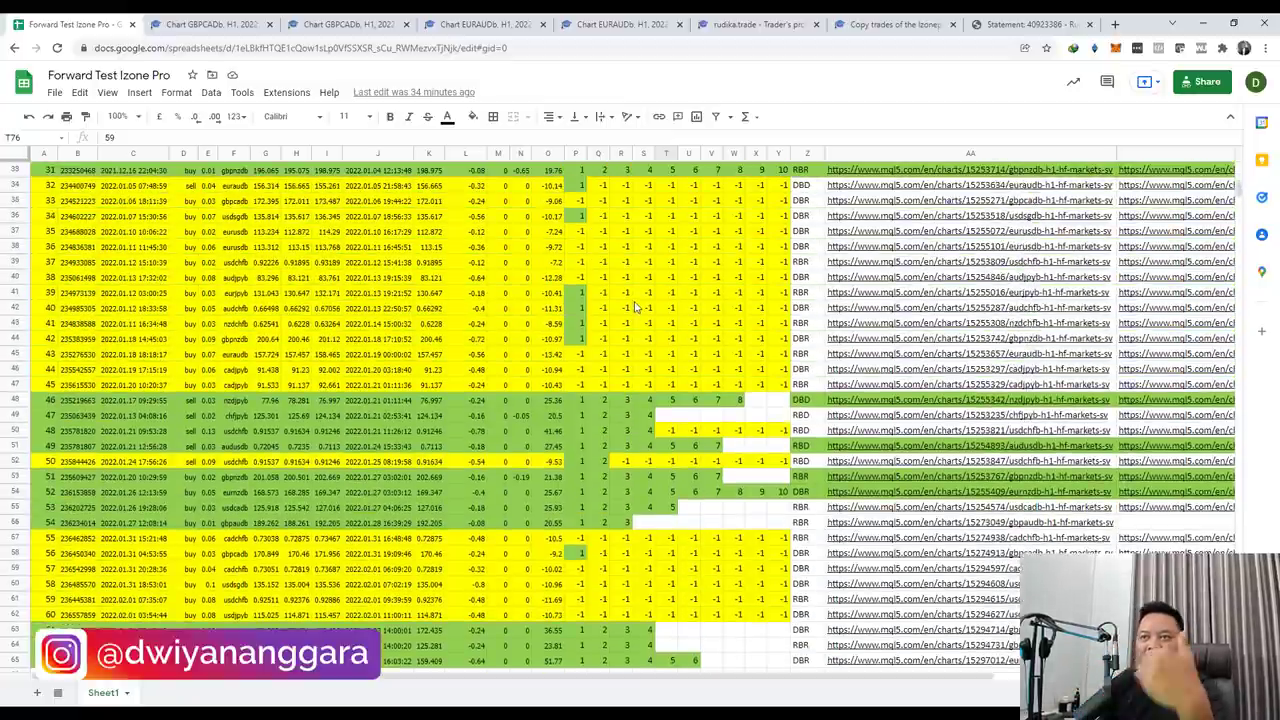
scroll(634, 307, up, 4)
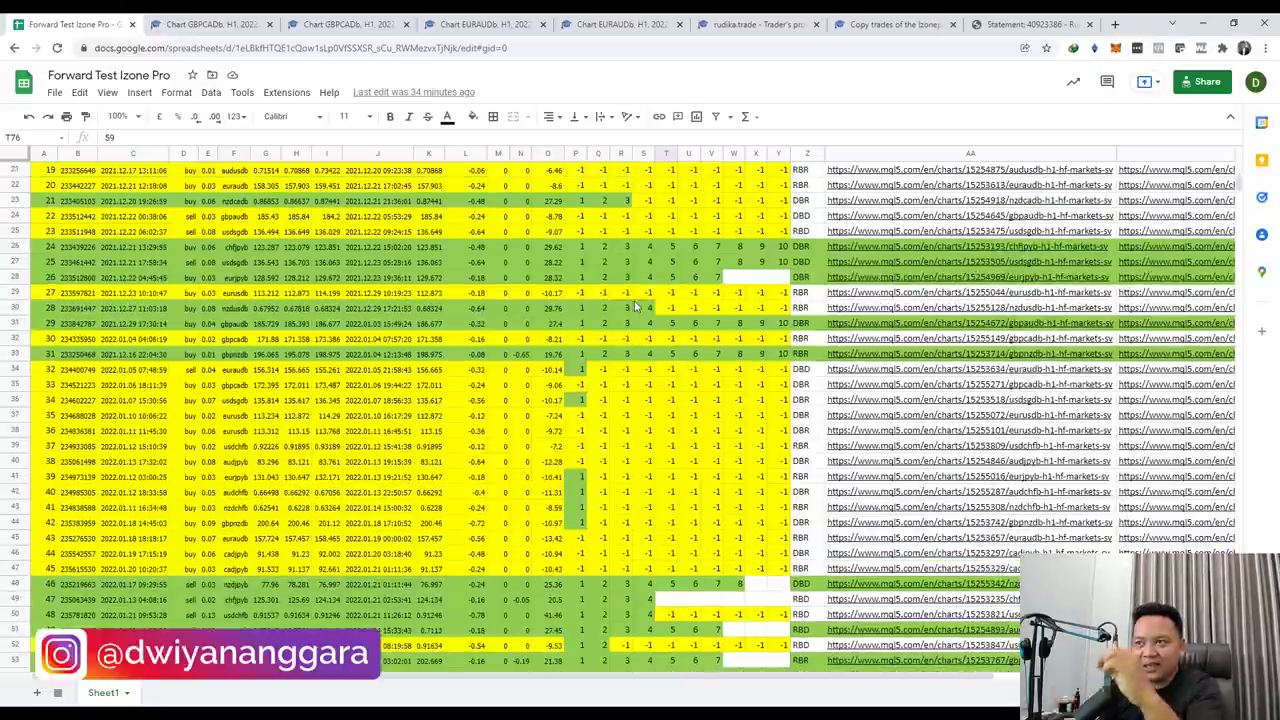
scroll(640, 310, up, 3)
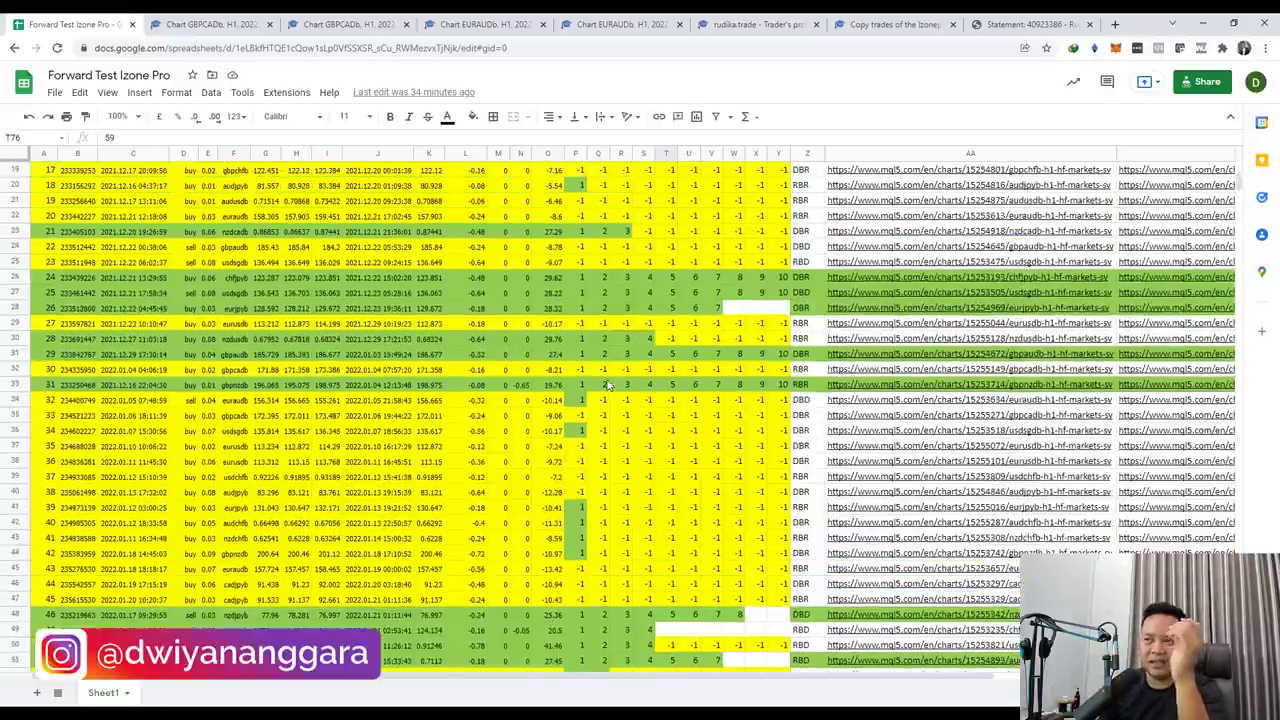
scroll(664, 318, up, 3)
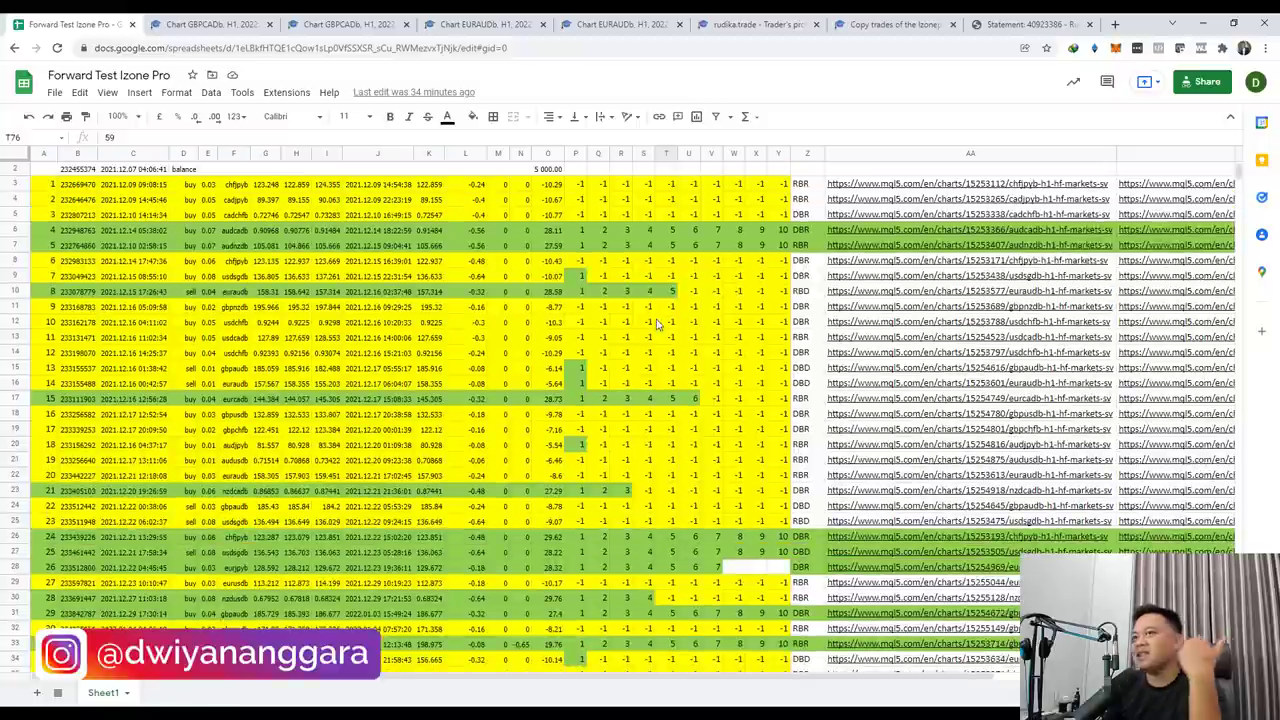
scroll(657, 326, down, 12)
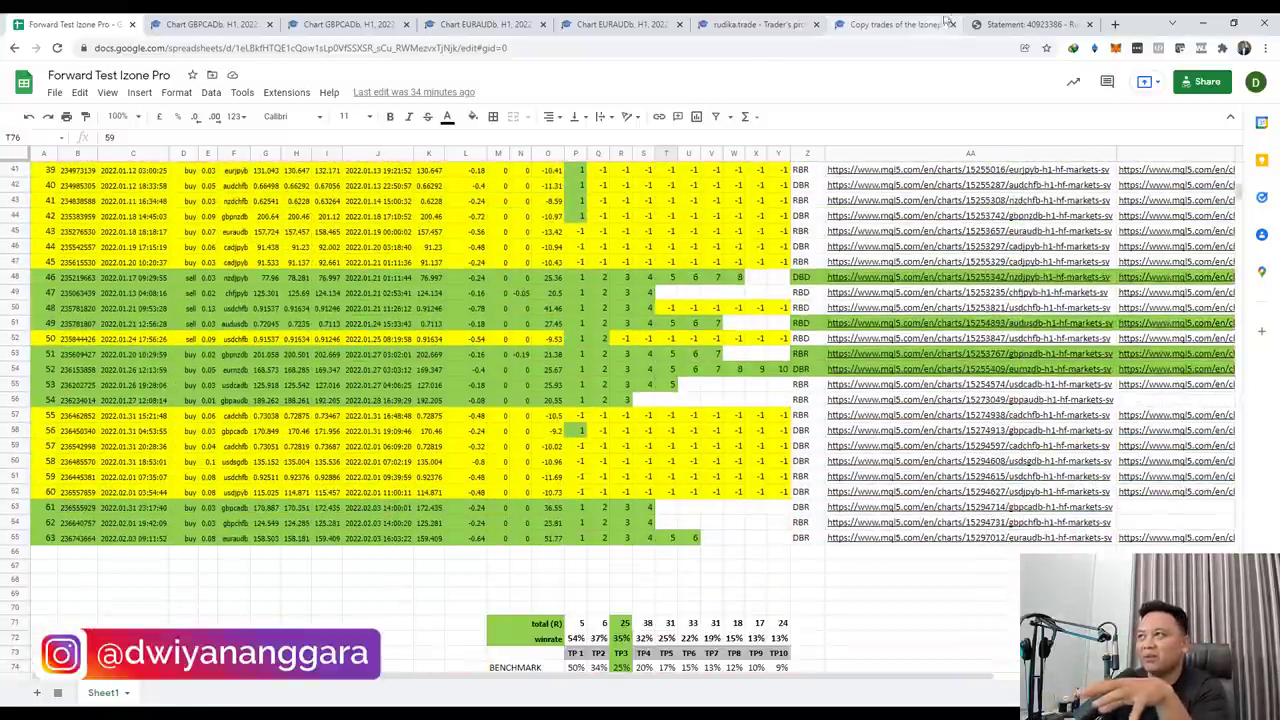
Go back to Izonepro2's trading history and highlight the EURNZDb buy trade opened 2022.01.26 12:14
click(940, 22)
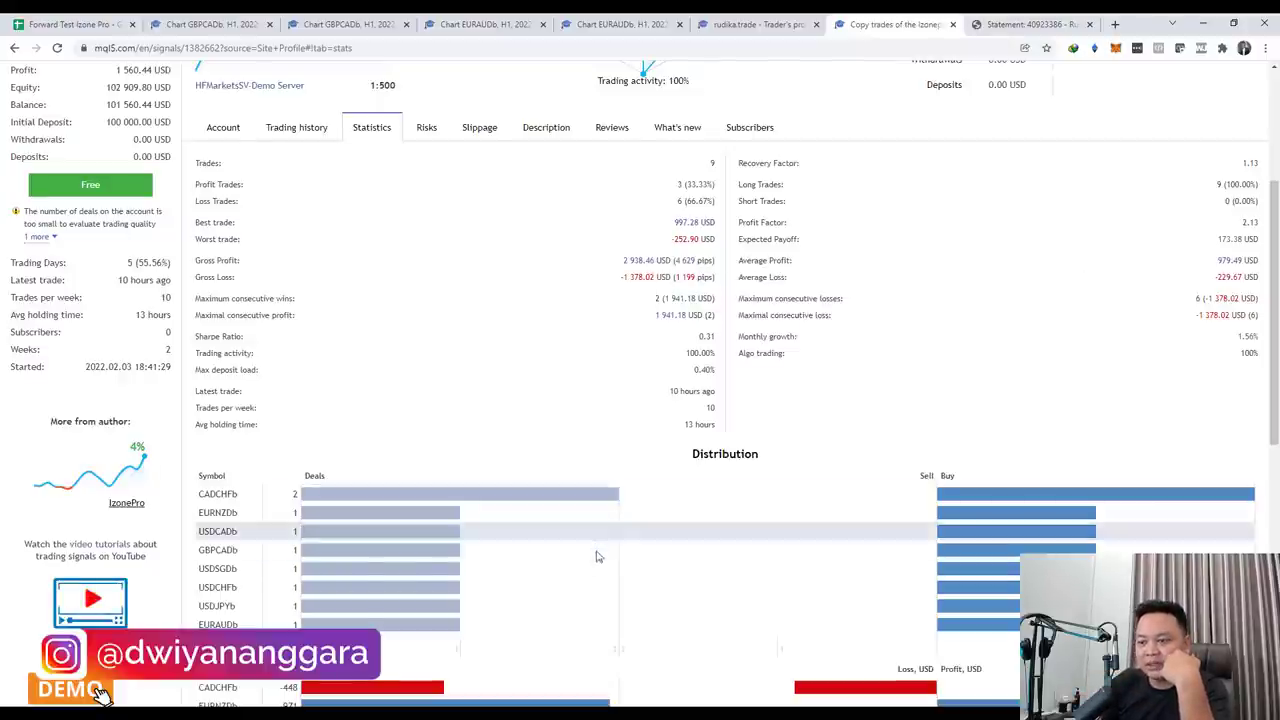
click(296, 127)
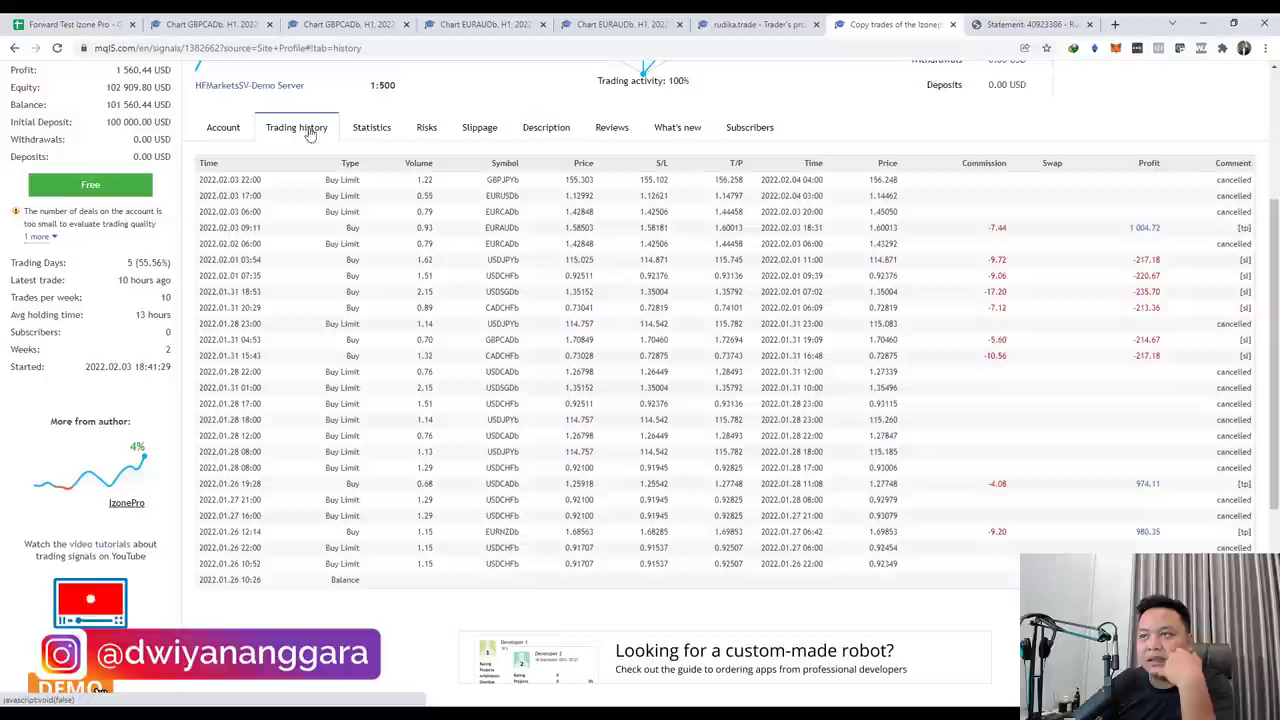
scroll(884, 288, up, 1)
scroll(884, 288, down, 4)
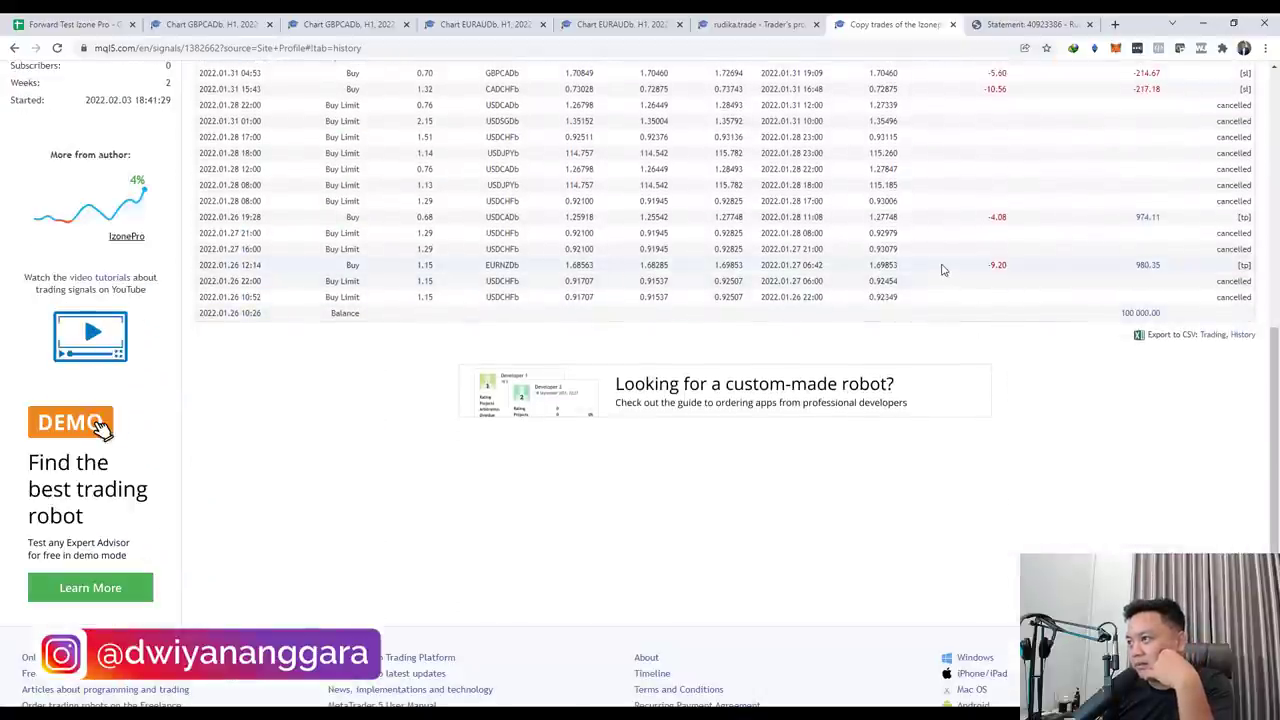
drag(940, 266, 240, 266)
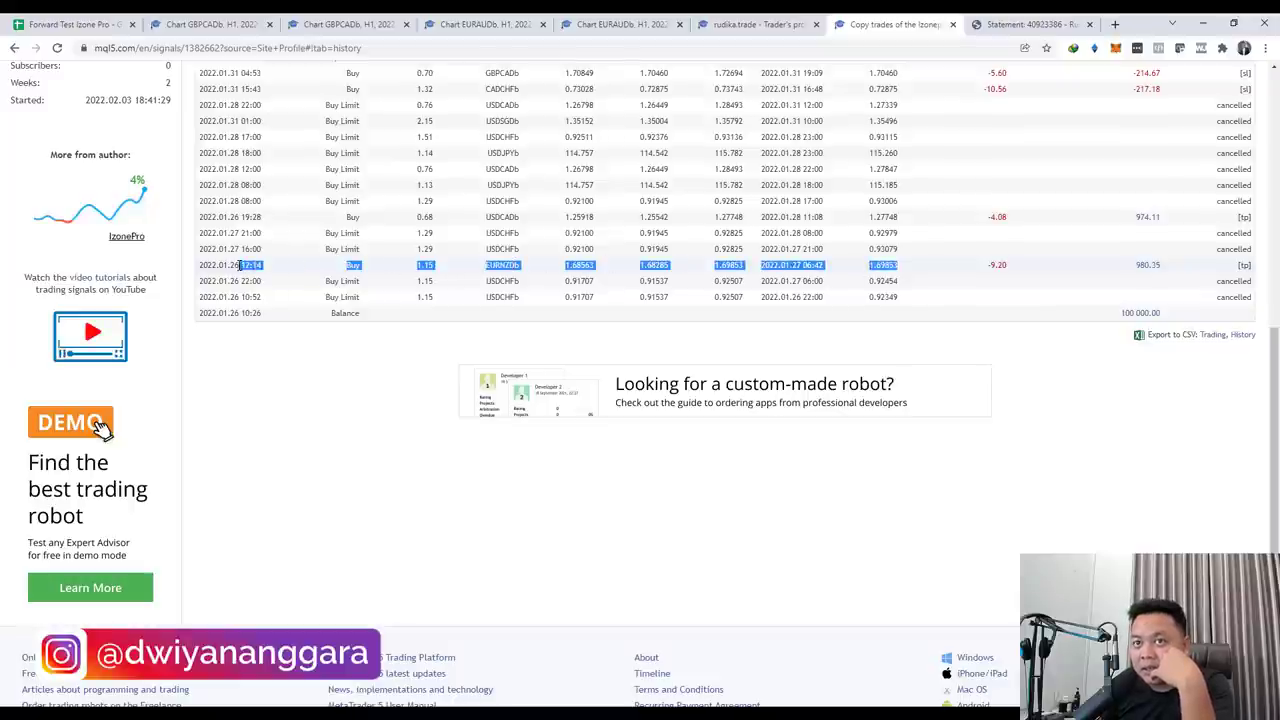
Check the period from 26 January to 2 February 2022 in the system calendar, starting from the EURNZDb trade's opening date
key(super+alt+d)
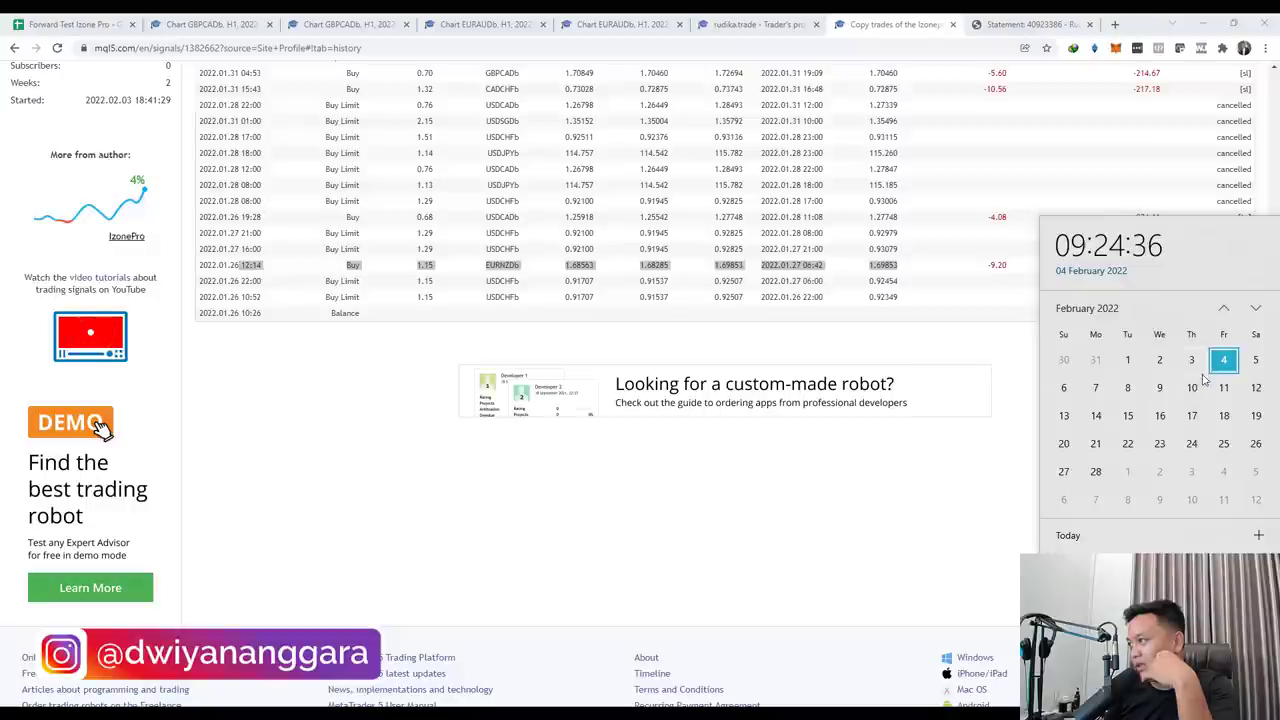
click(1224, 309)
click(1160, 472)
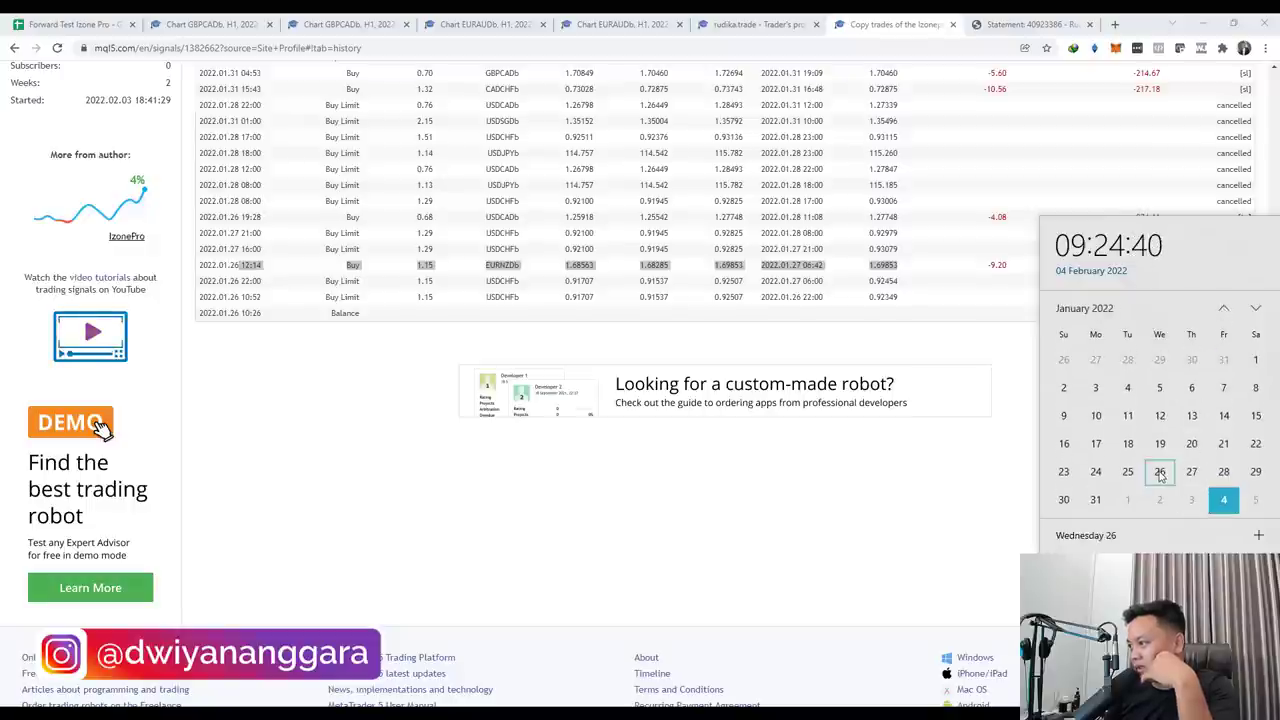
click(1160, 501)
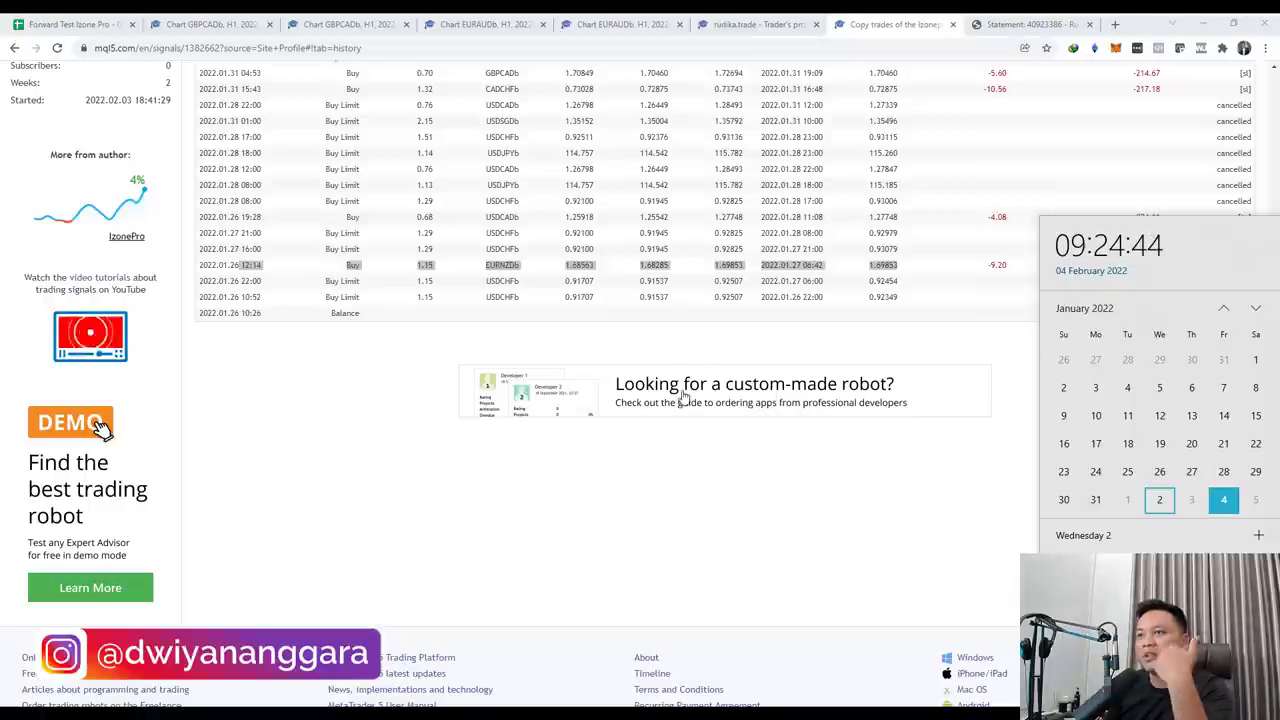
click(695, 246)
Return to Izonepro2's statistics and examine the gross profit and gross loss in pips
scroll(697, 246, up, 5)
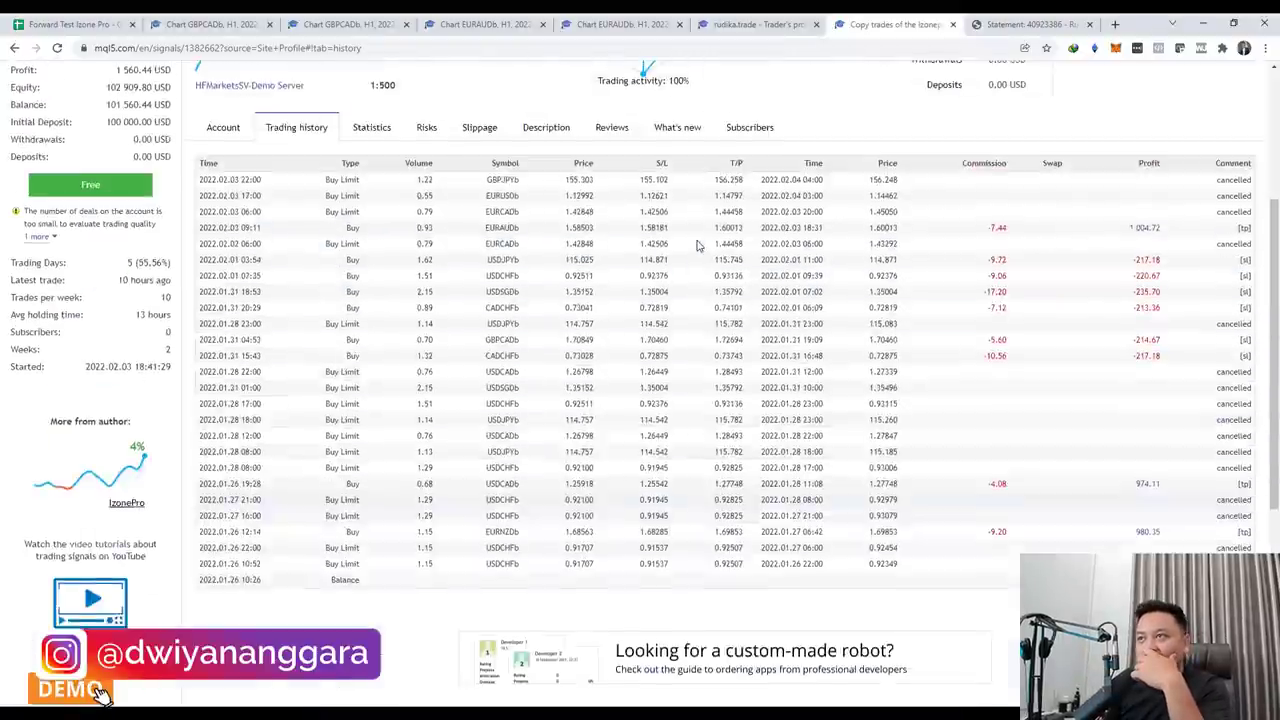
click(389, 337)
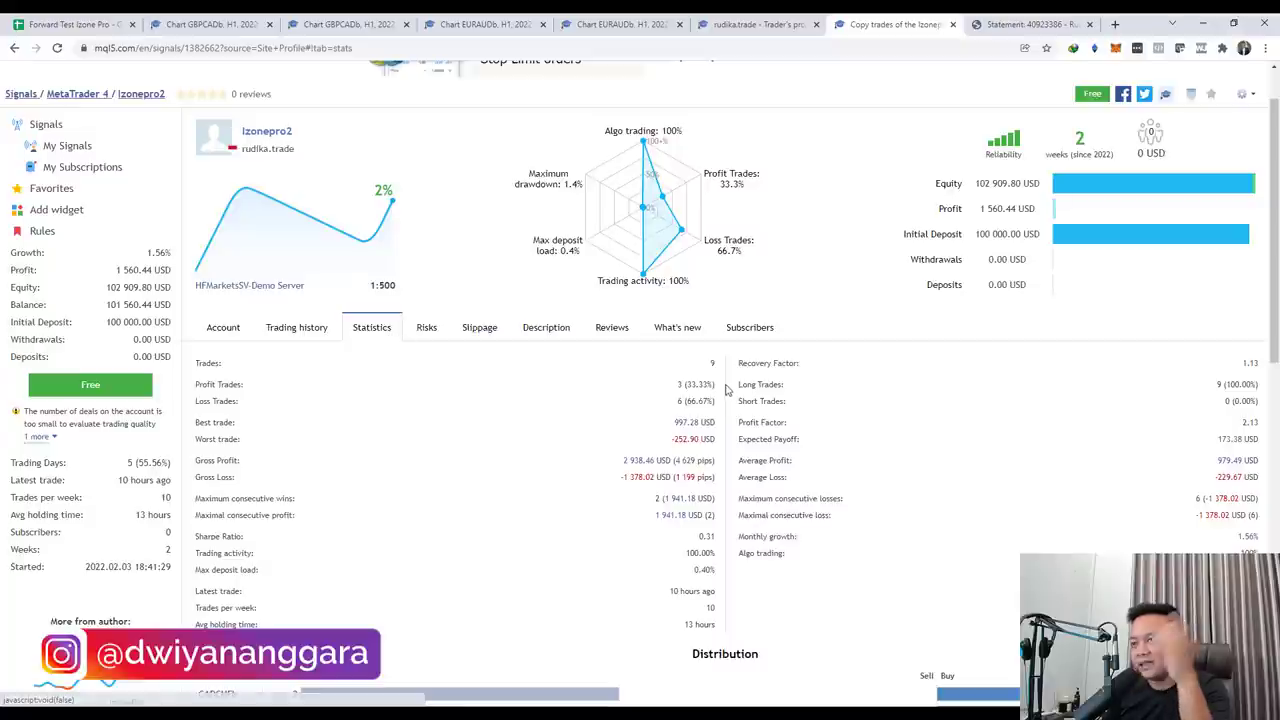
scroll(729, 385, down, 1)
scroll(729, 385, down, 1)
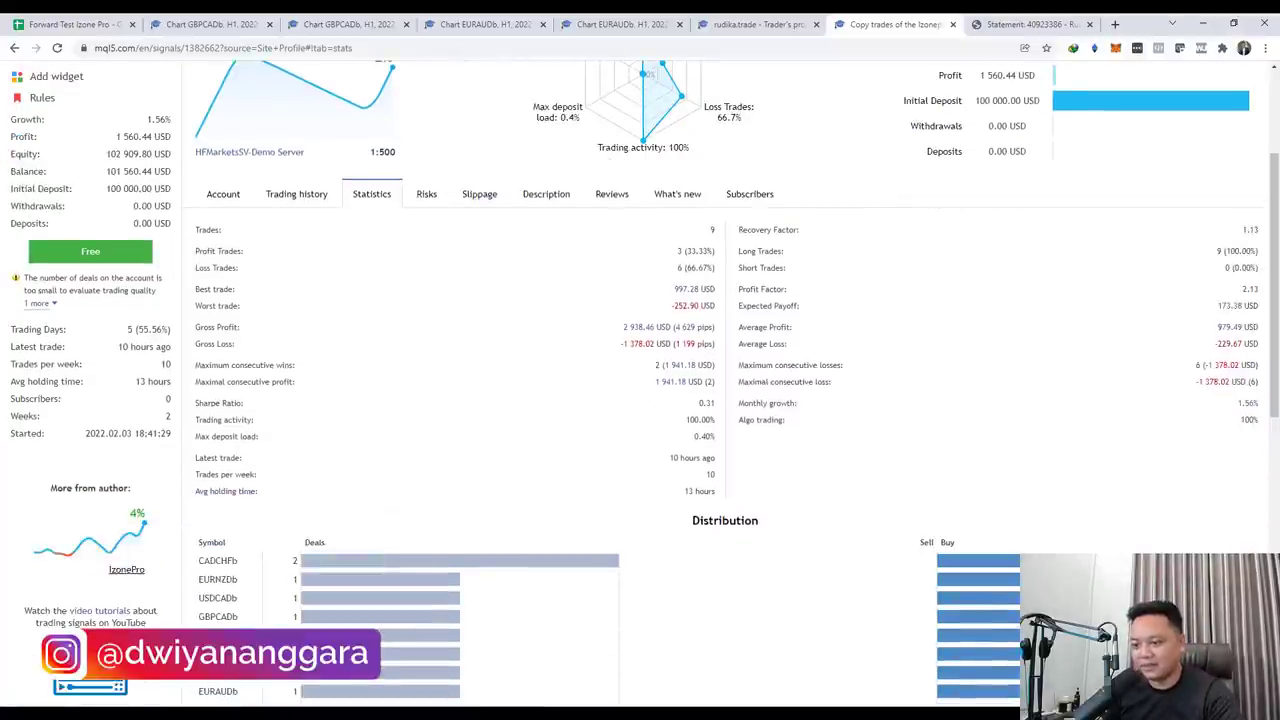
Switch to the open Calculator and compute Izonepro2's net pips by subtracting the gross loss from the gross profit, 4629 - 1199
click(637, 712)
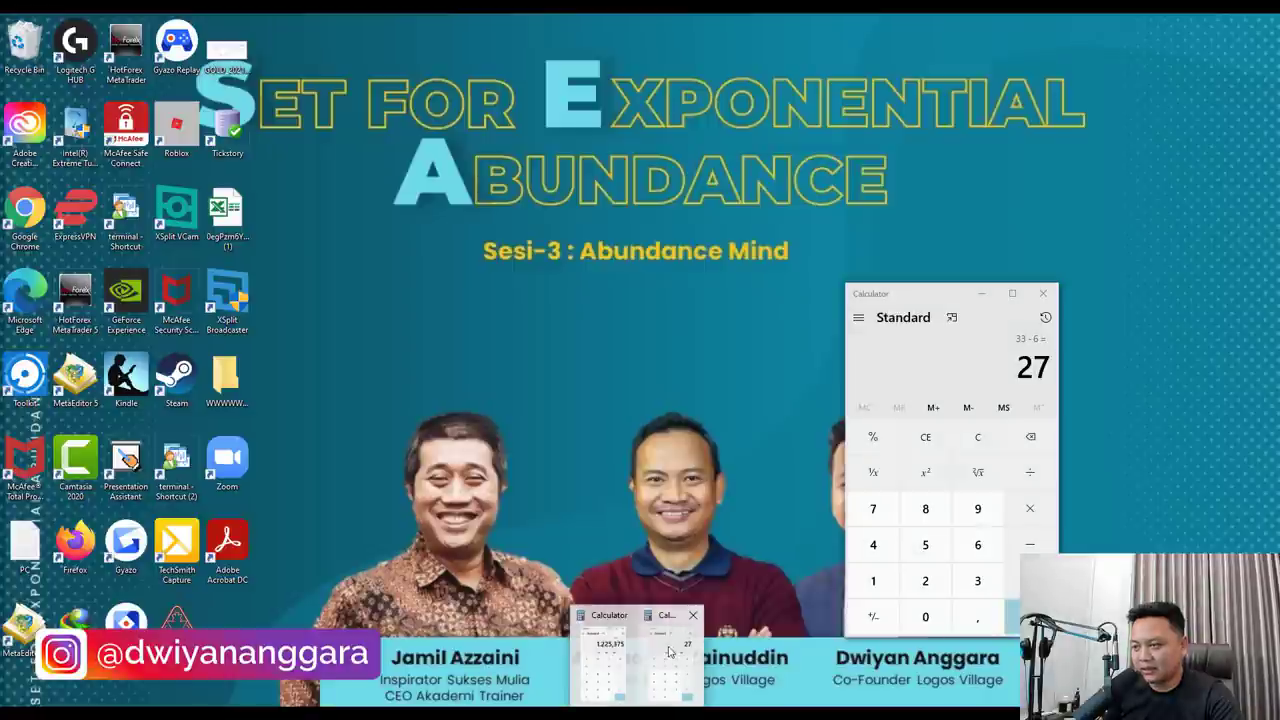
click(661, 640)
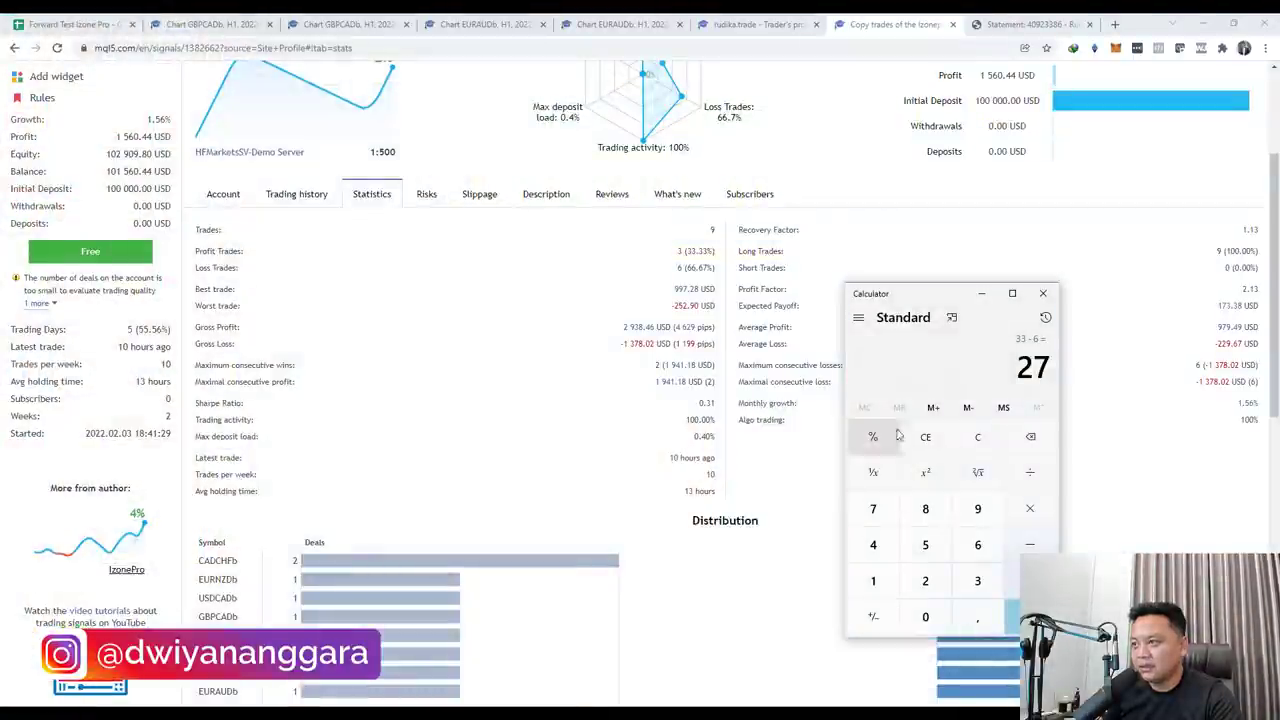
click(978, 437)
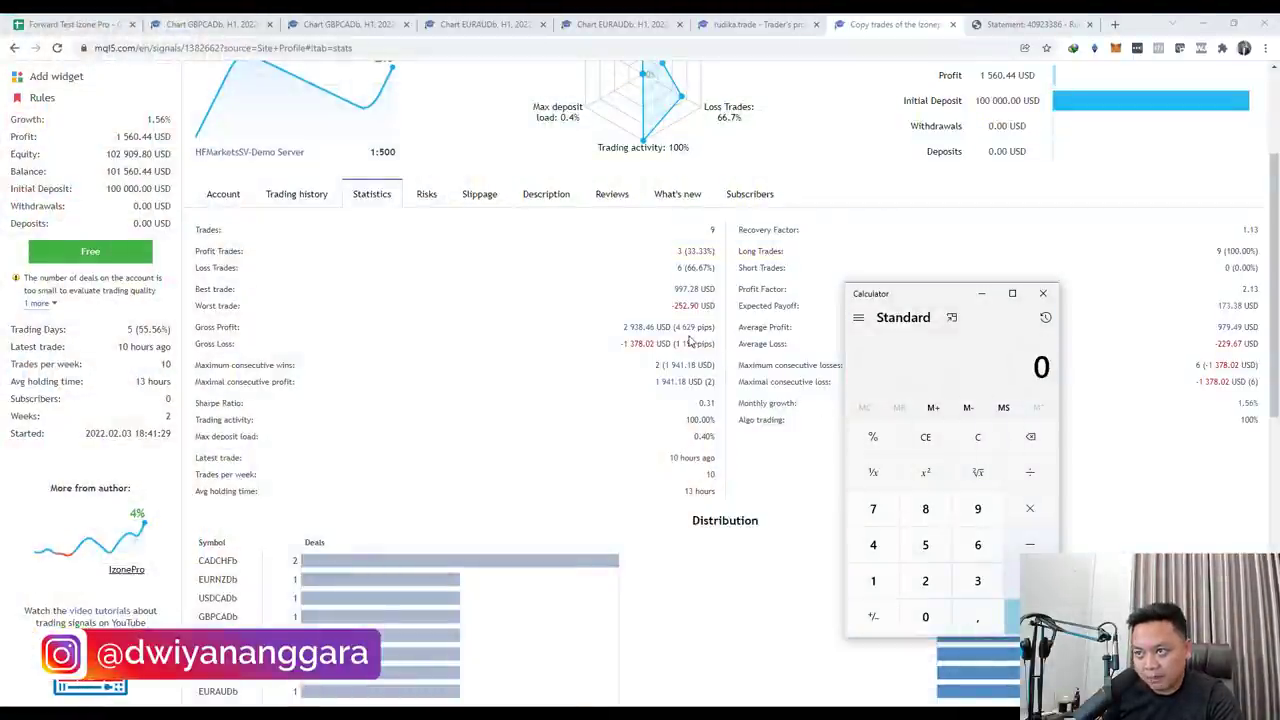
click(873, 545)
click(978, 545)
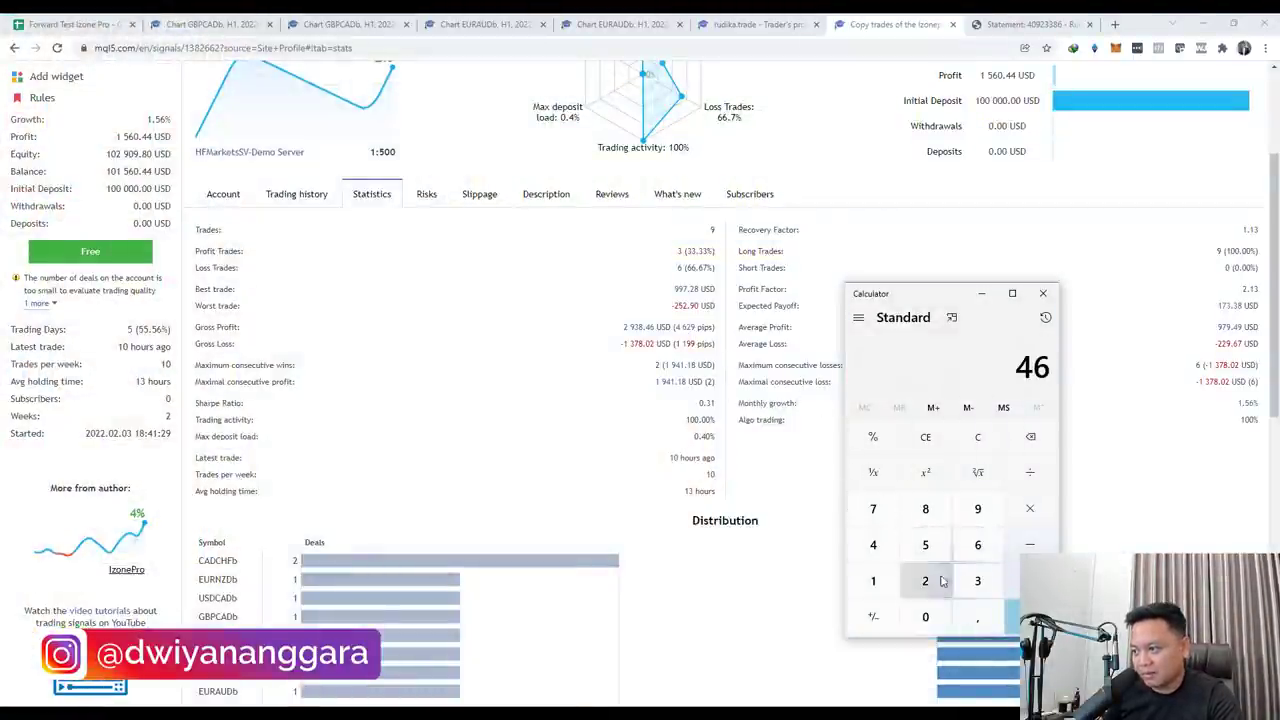
click(925, 581)
click(978, 509)
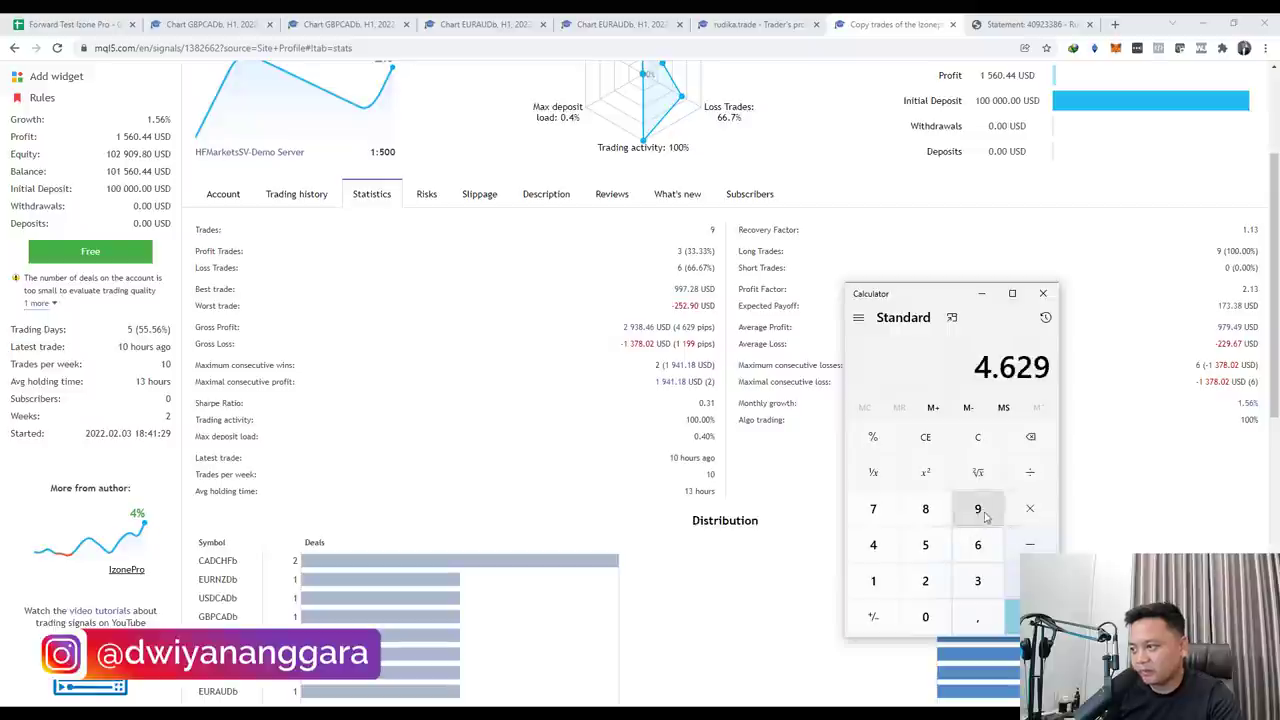
click(1032, 547)
click(878, 588)
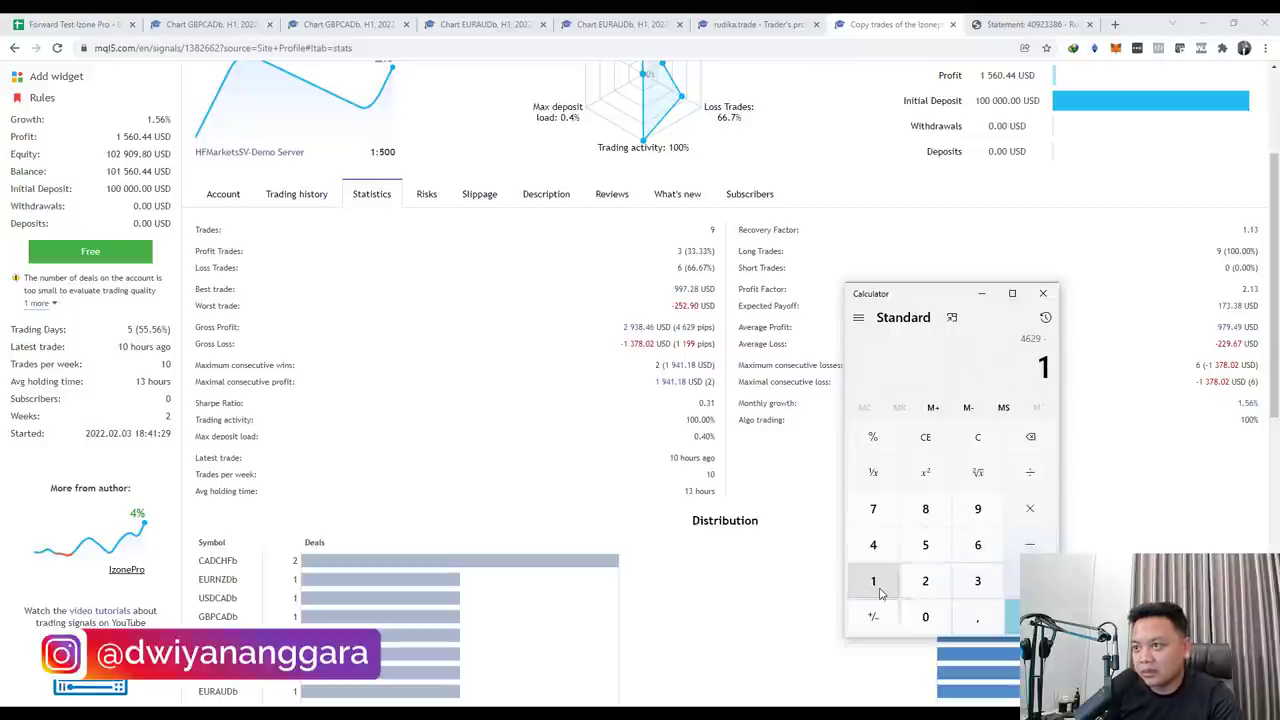
click(878, 590)
click(978, 509)
click(978, 509)
click(1012, 617)
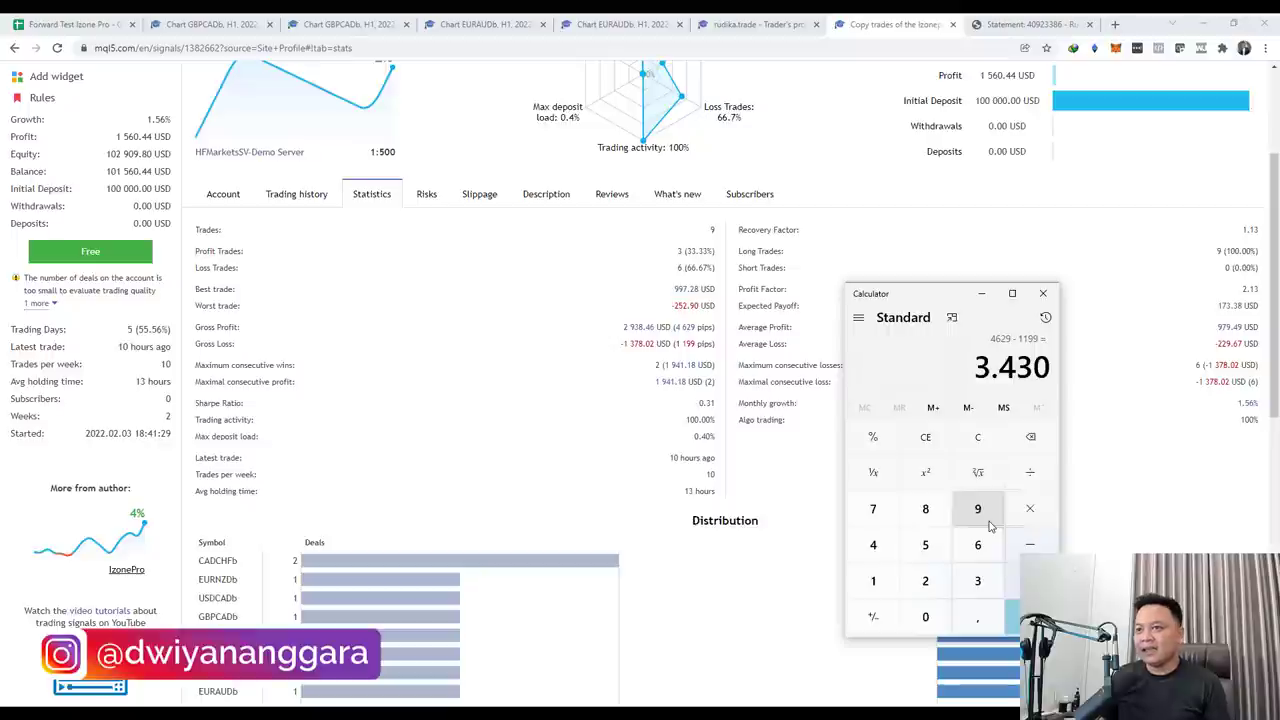
Go back to the Forward Test Izone Pro spreadsheet and review the trades from the first one down to the take-profit summary
scroll(443, 309, up, 3)
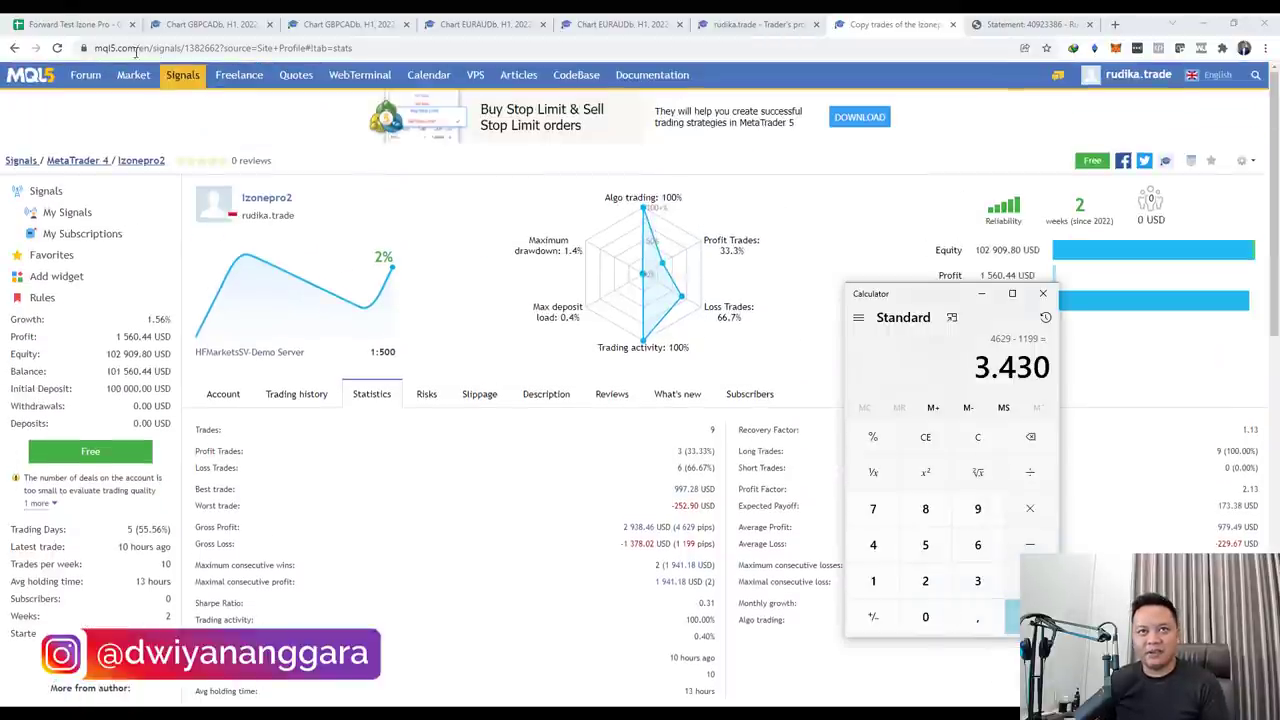
click(75, 24)
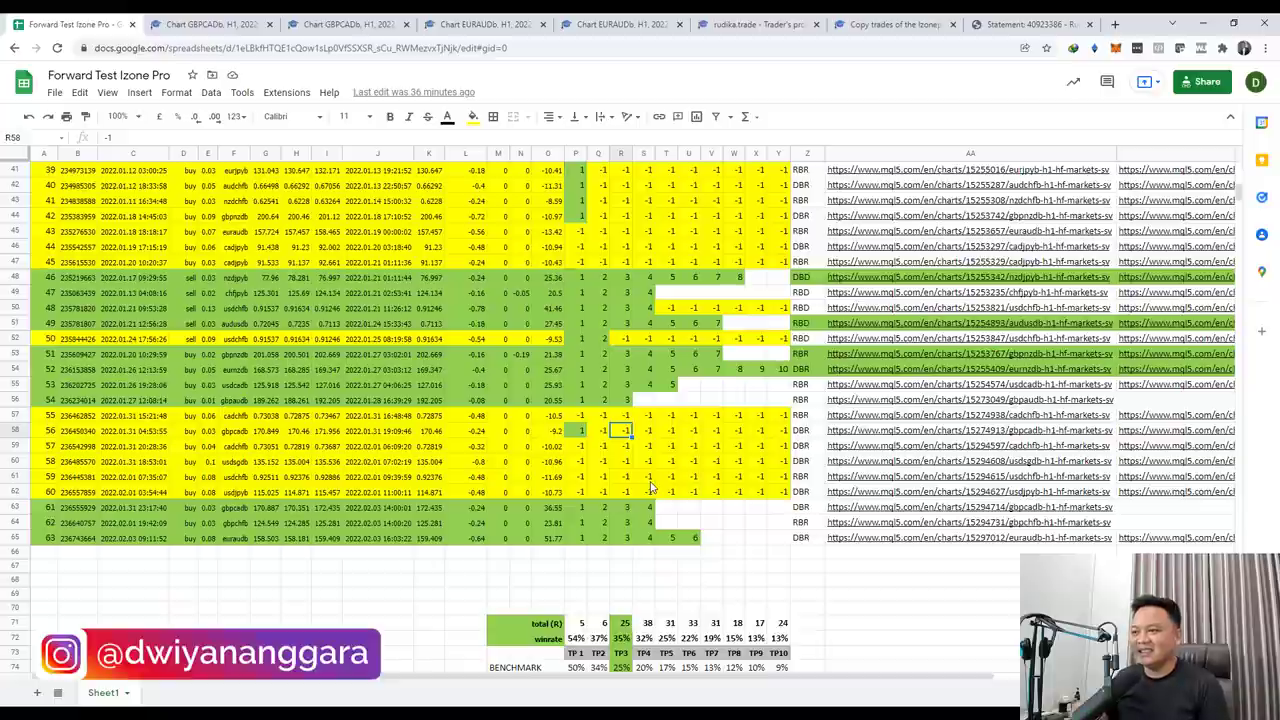
scroll(674, 480, up, 10)
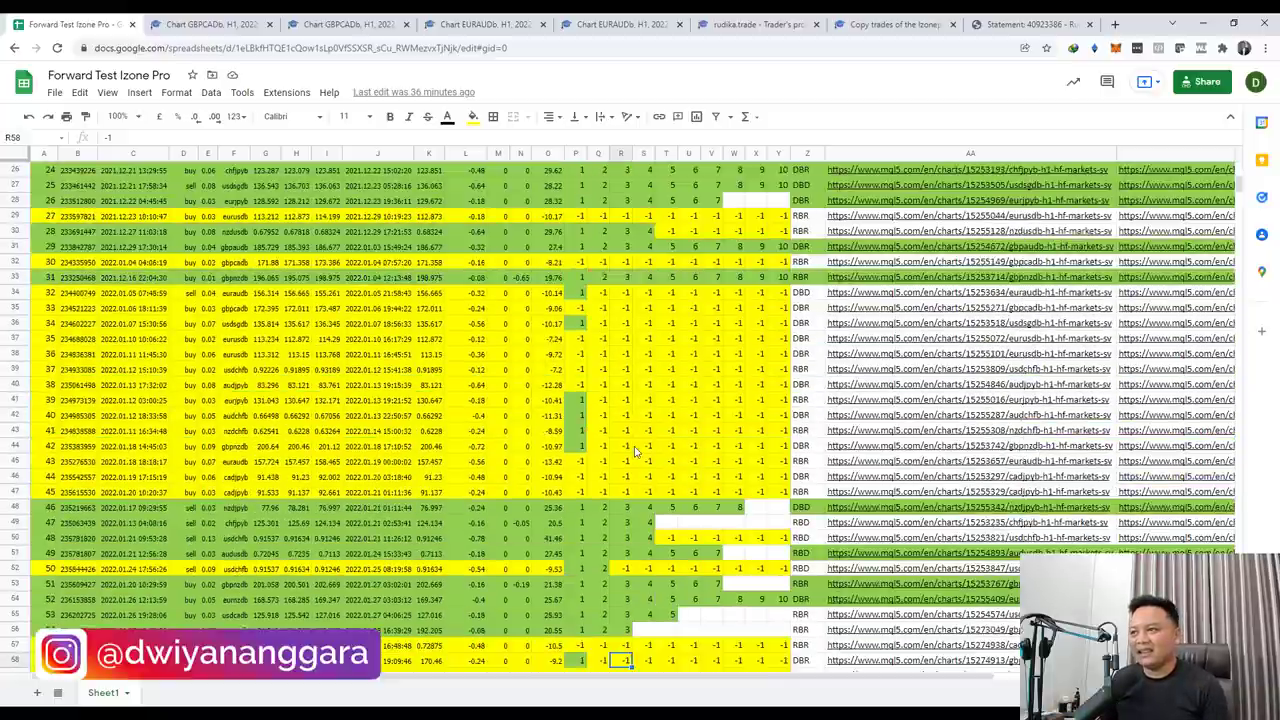
scroll(672, 410, up, 3)
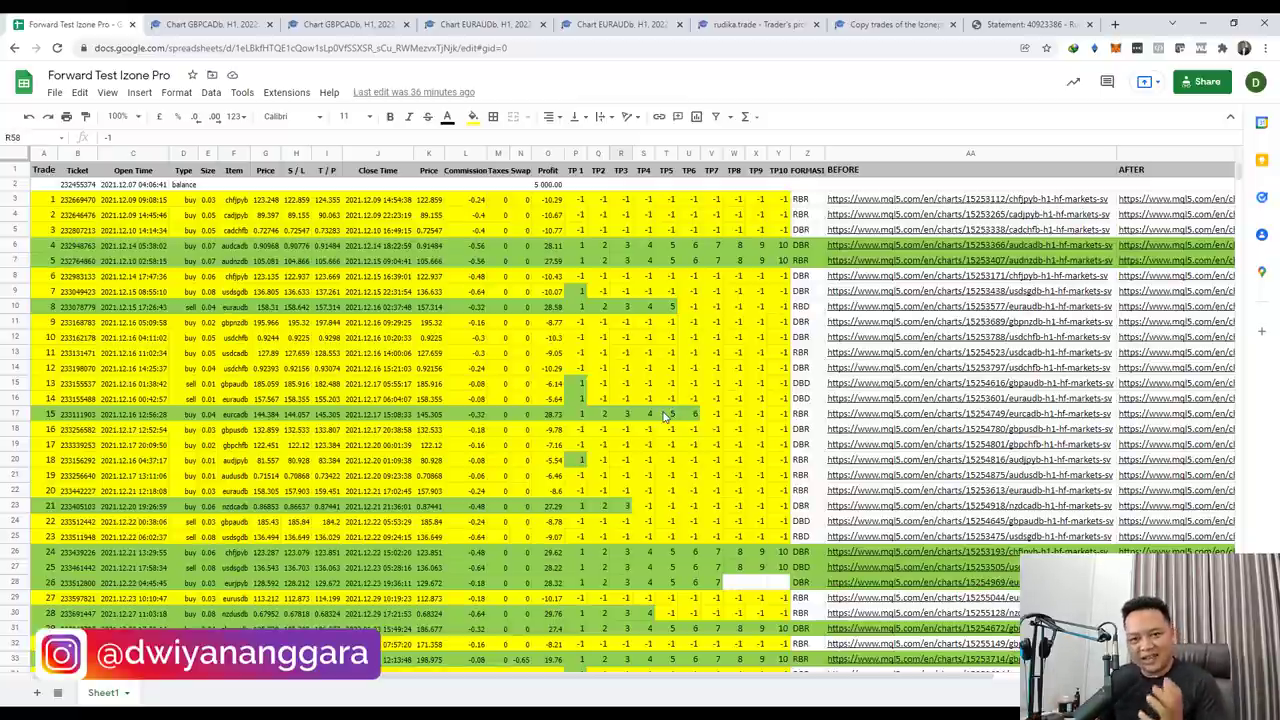
scroll(665, 415, down, 10)
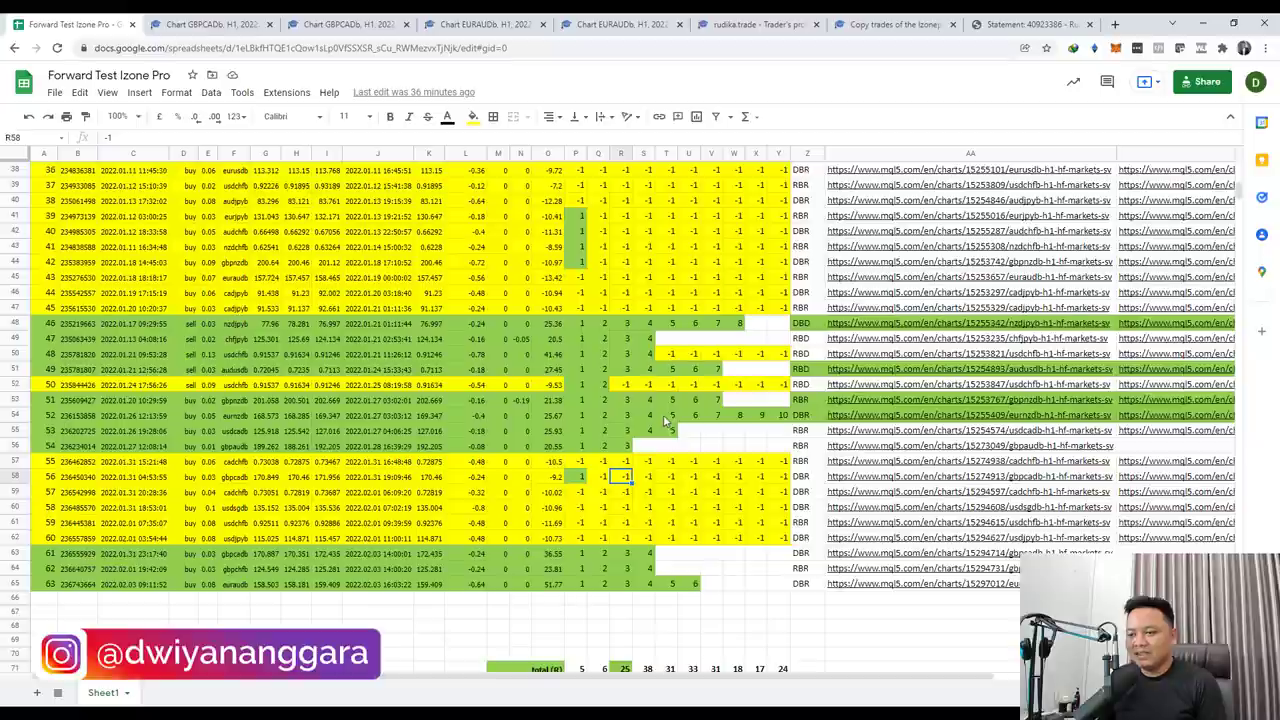
scroll(670, 497, down, 4)
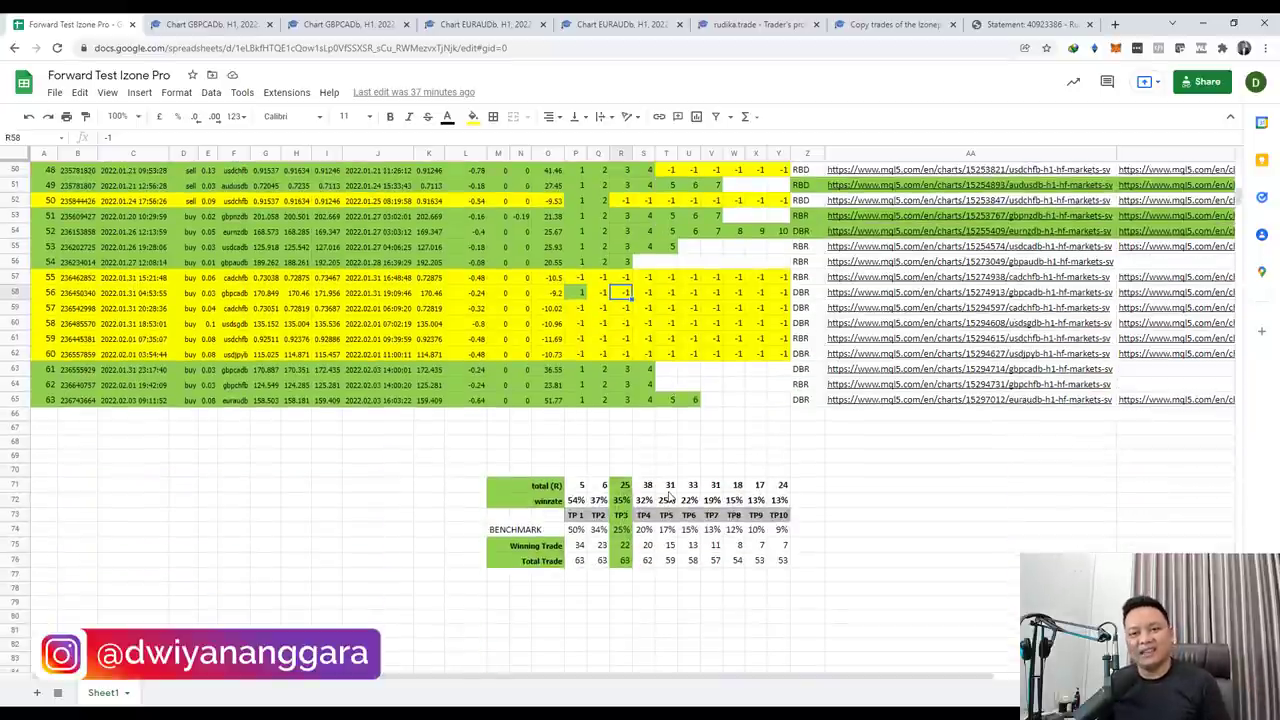
Select the TP3 result of trade 61 and look over the earlier winning and losing trades in the list again
click(620, 370)
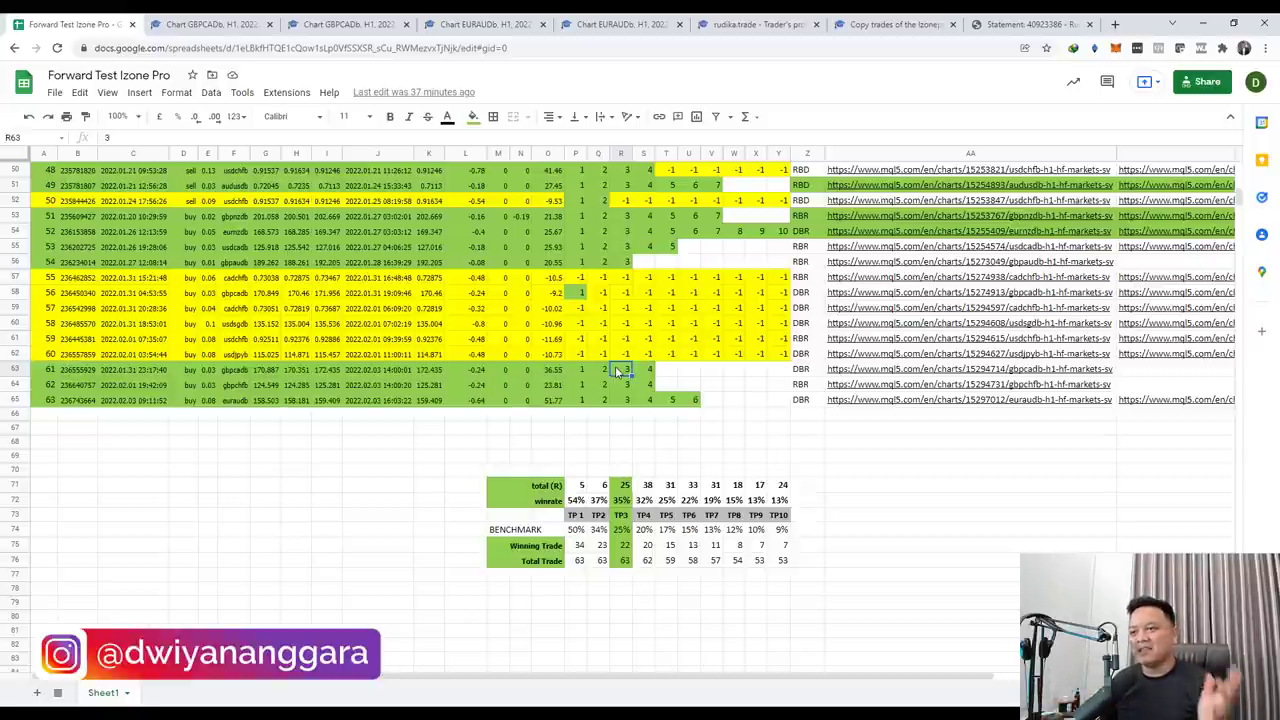
scroll(640, 382, up, 5)
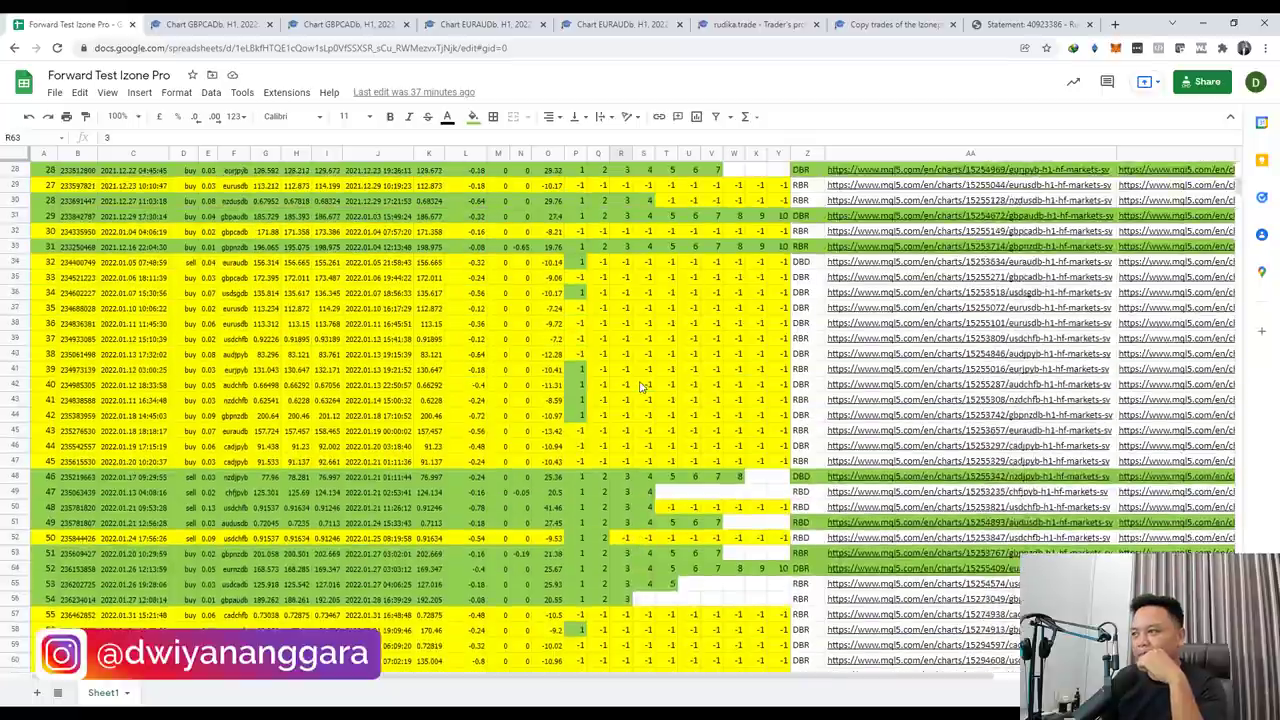
scroll(640, 385, up, 3)
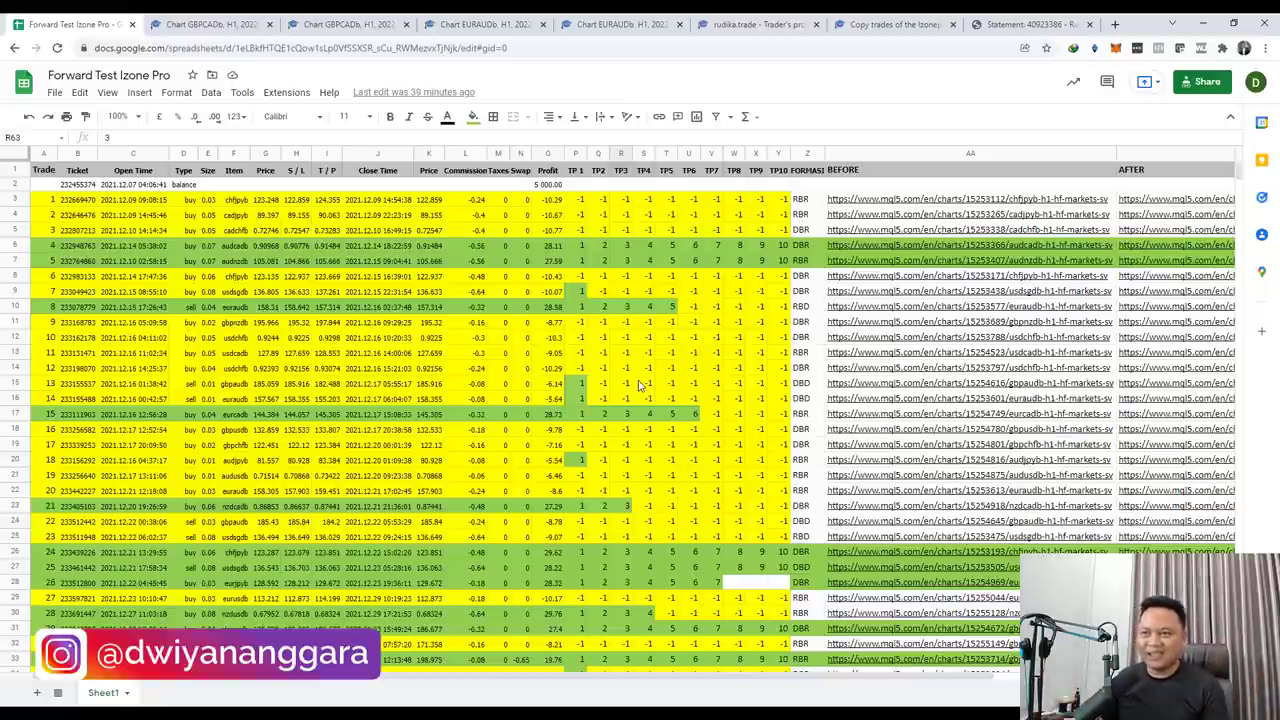
scroll(679, 405, down, 8)
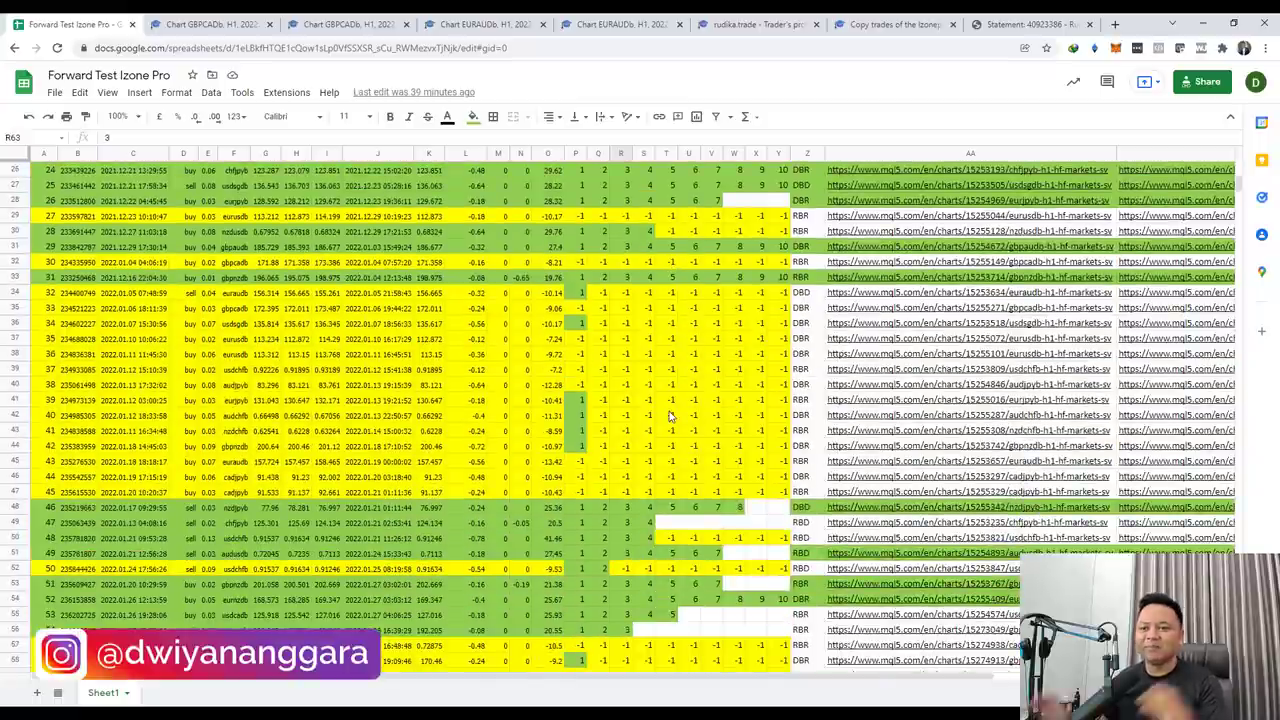